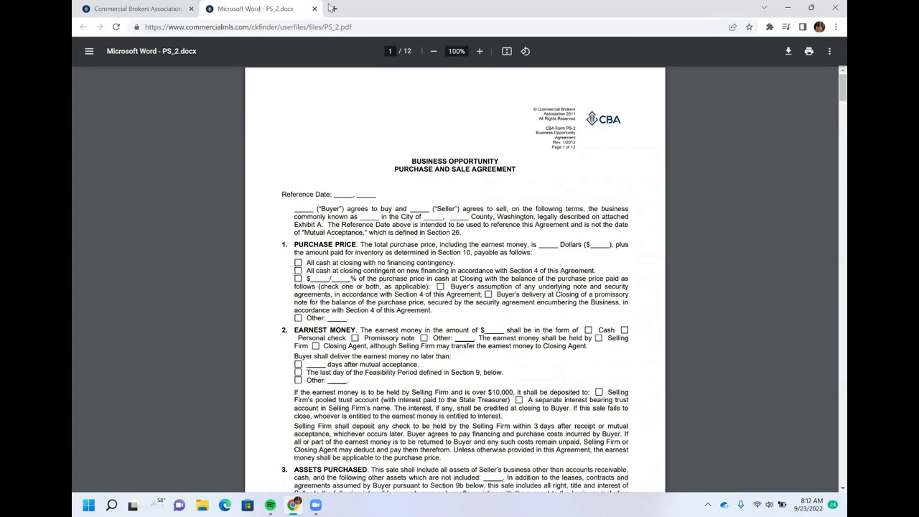
# Close the PS_2 agreement PDF and switch the contracts list to Idaho's listing forms
pyautogui.click(314, 8)
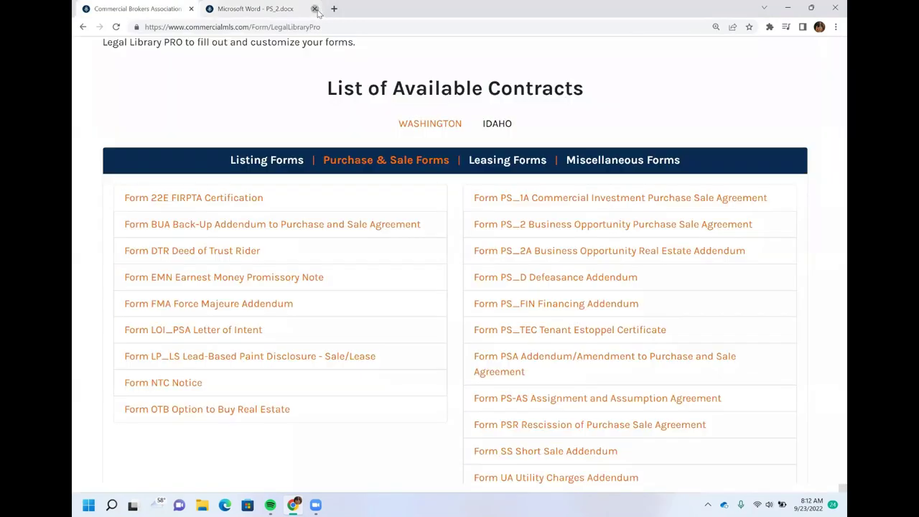
pyautogui.click(315, 9)
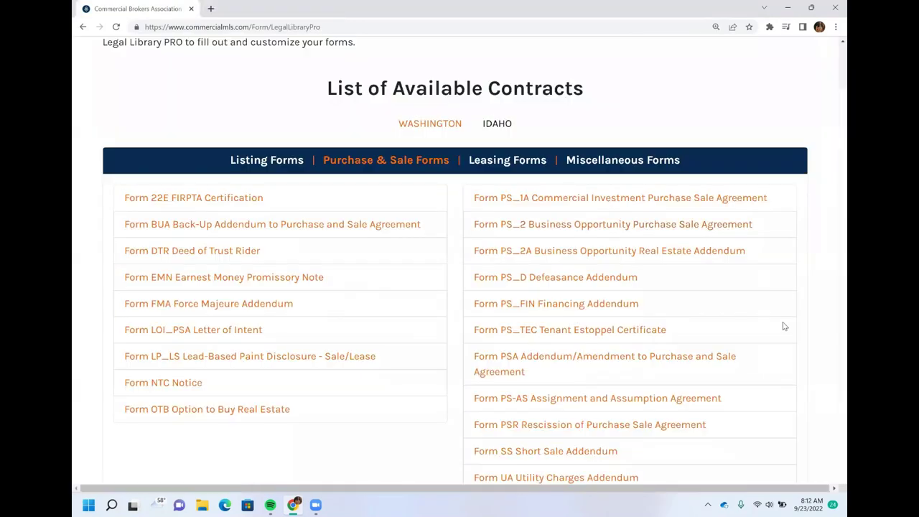
pyautogui.click(574, 165)
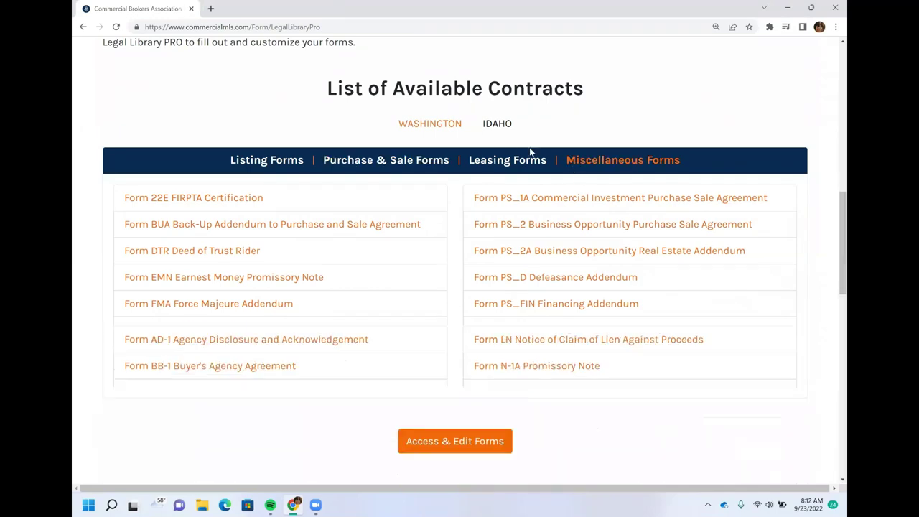
pyautogui.click(493, 163)
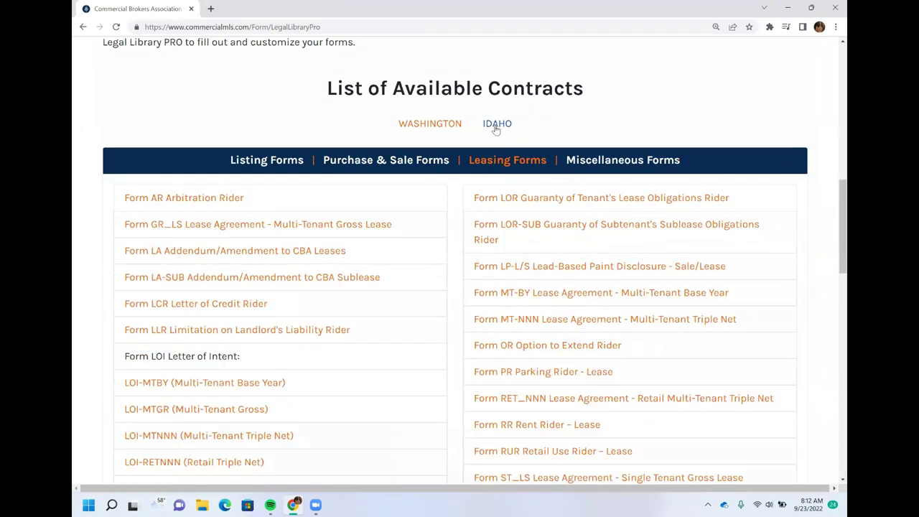
pyautogui.click(495, 126)
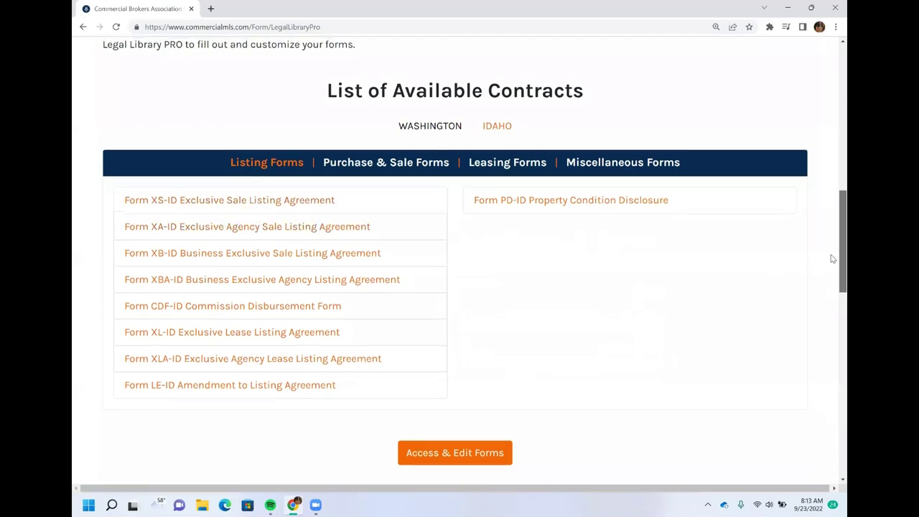
pyautogui.scroll(2, 832, 245)
pyautogui.scroll(2, 831, 199)
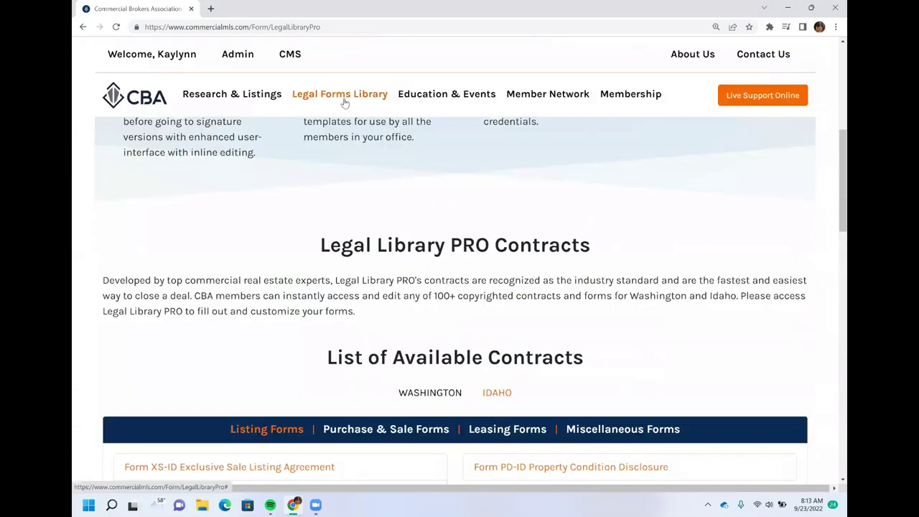
# Go to Legal Forms Library's Training & Reference Guides and open the Legal Library PRO How-To Guide
pyautogui.click(344, 103)
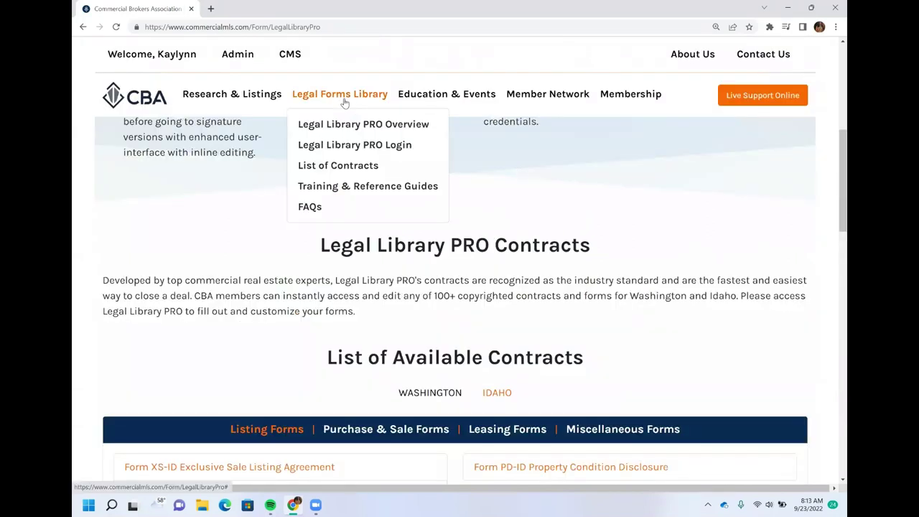
pyautogui.click(356, 193)
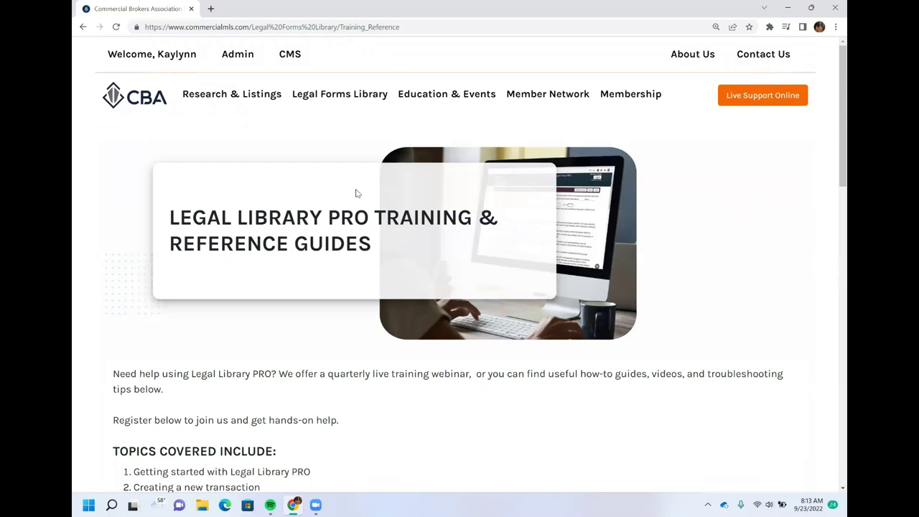
pyautogui.scroll(-1, 368, 366)
pyautogui.scroll(-3, 368, 366)
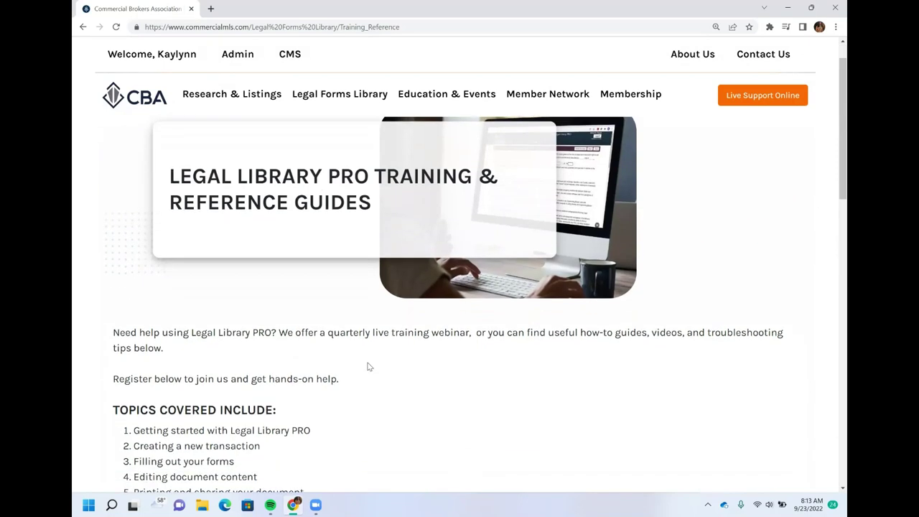
pyautogui.scroll(-2, 367, 366)
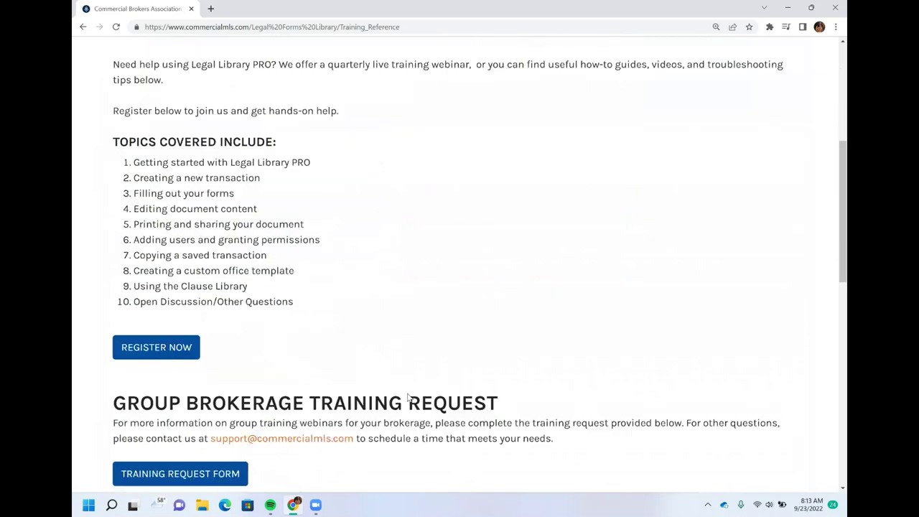
pyautogui.scroll(-4, 407, 397)
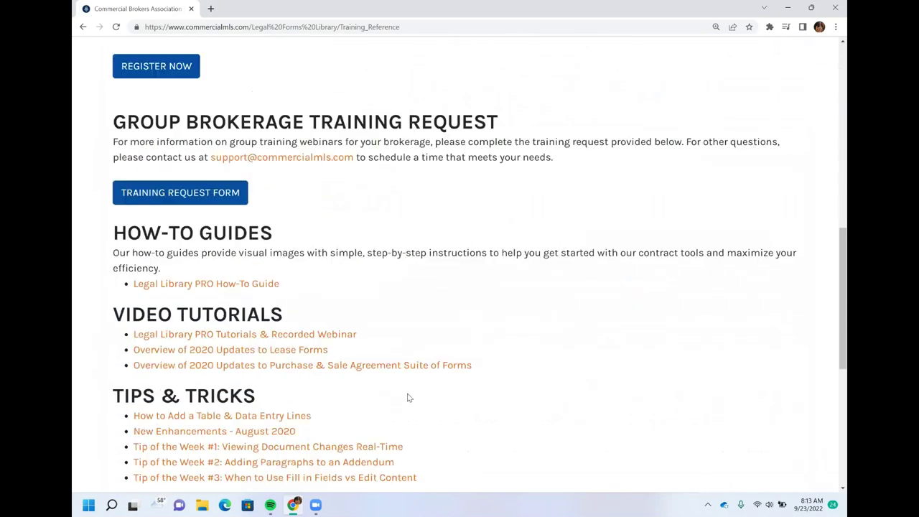
pyautogui.scroll(-2, 337, 307)
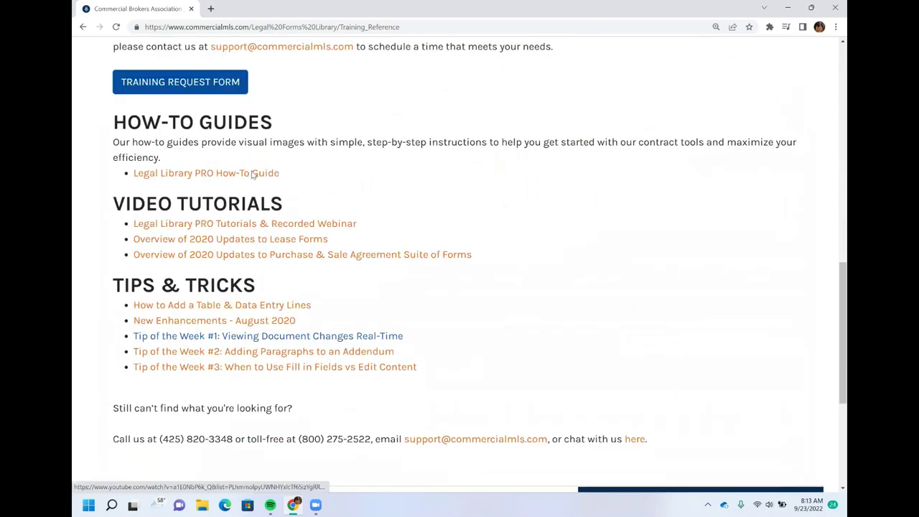
pyautogui.click(251, 175)
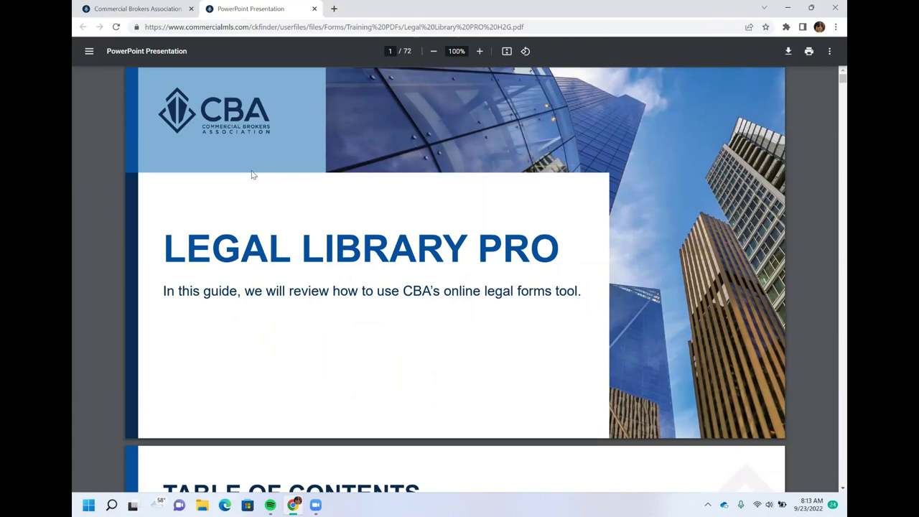
# Scroll the how-to guide to its table of contents, then close it and return to the training page
pyautogui.scroll(-5, 252, 175)
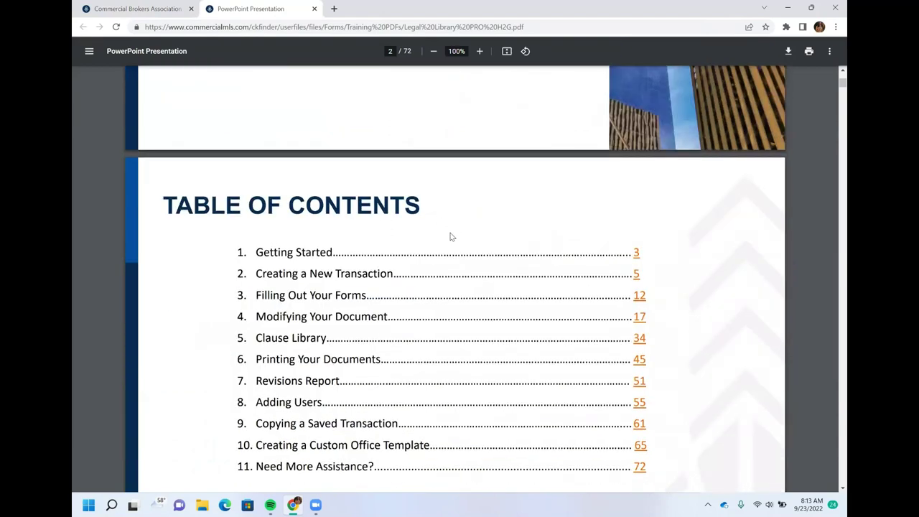
pyautogui.click(315, 8)
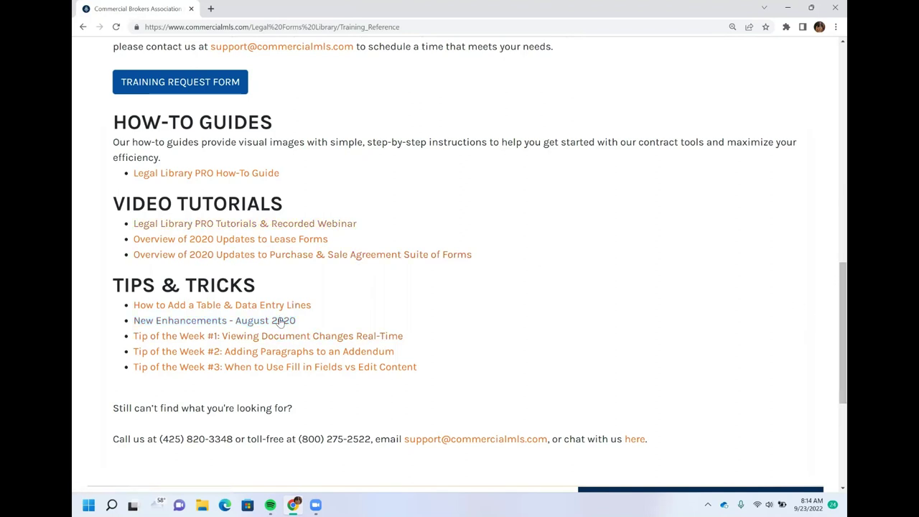
pyautogui.scroll(1, 833, 316)
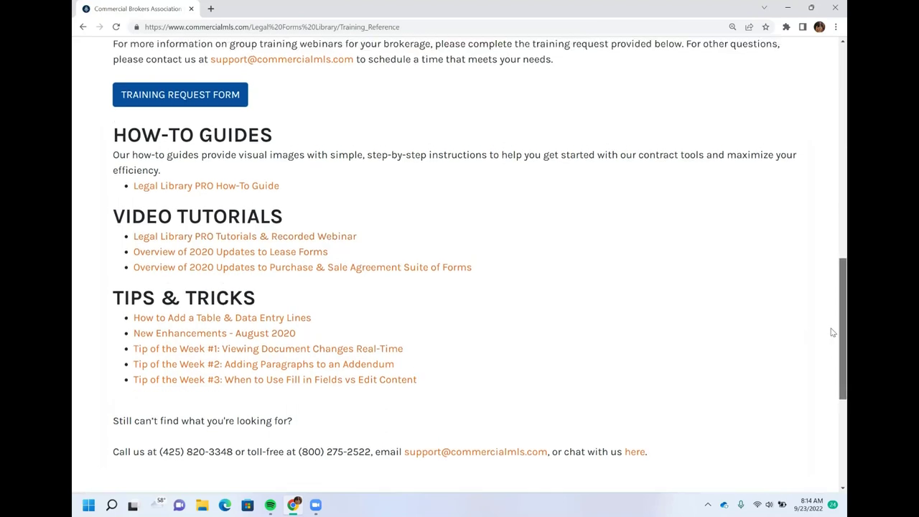
pyautogui.scroll(1, 471, 221)
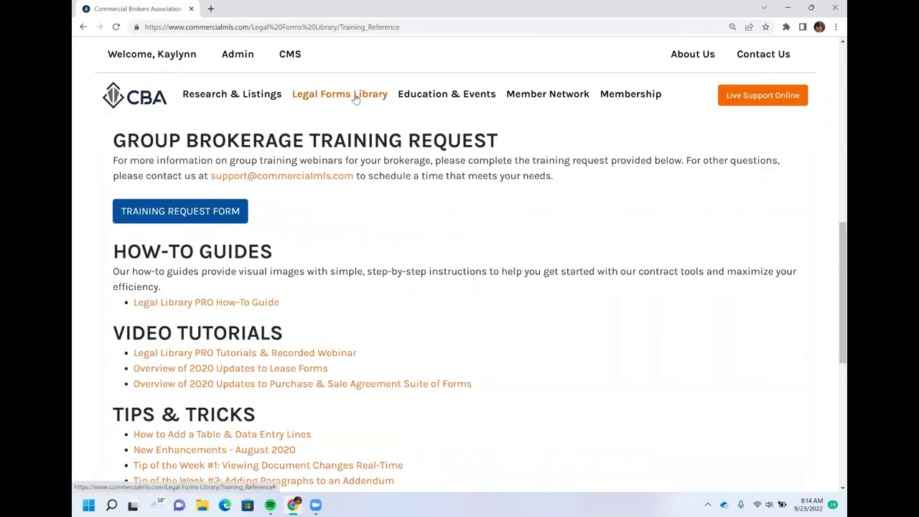
pyautogui.moveTo(354, 98)
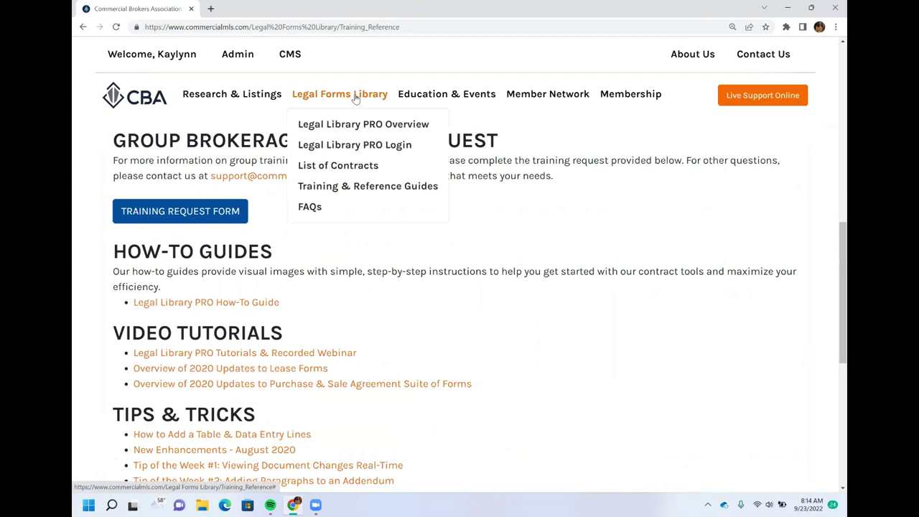
# Open Legal Library PRO Login from the Legal Forms Library menu and sign in with the member ID and password
pyautogui.click(370, 145)
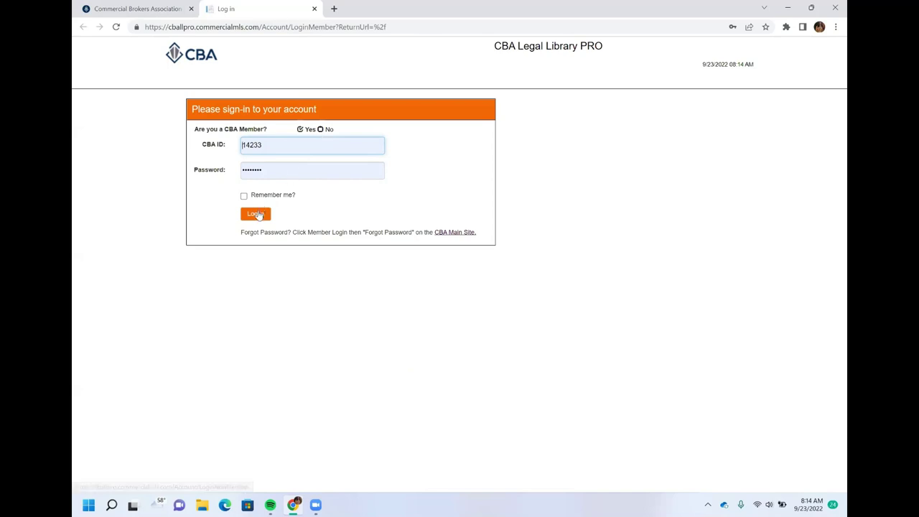
pyautogui.click(255, 214)
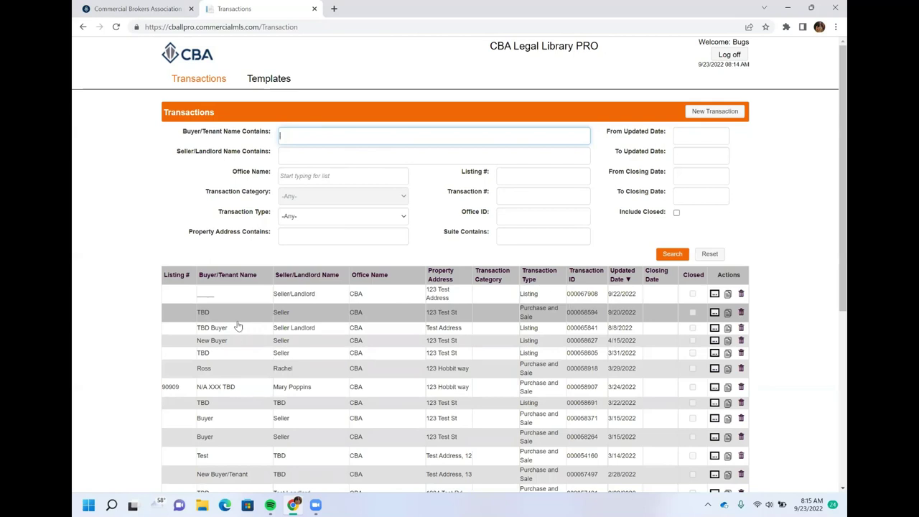
# Scroll down the Transactions page to view the table of existing transactions
pyautogui.scroll(-1, 129, 308)
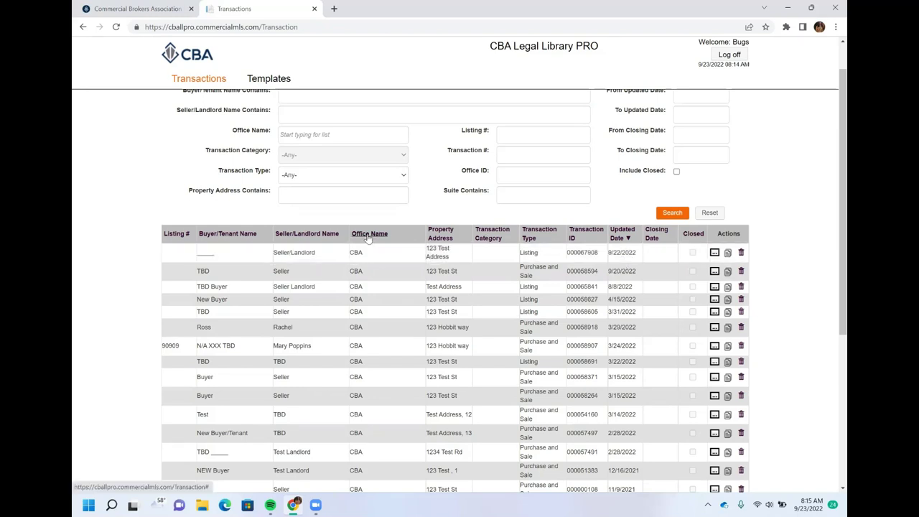
# Sort the transactions by Seller/Landlord Name ascending and return to the top of the list
pyautogui.click(327, 237)
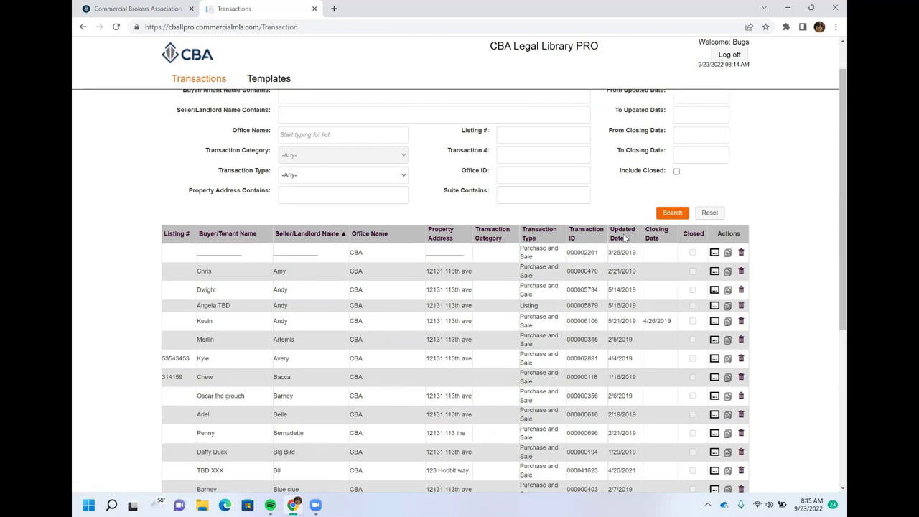
pyautogui.scroll(1, 832, 202)
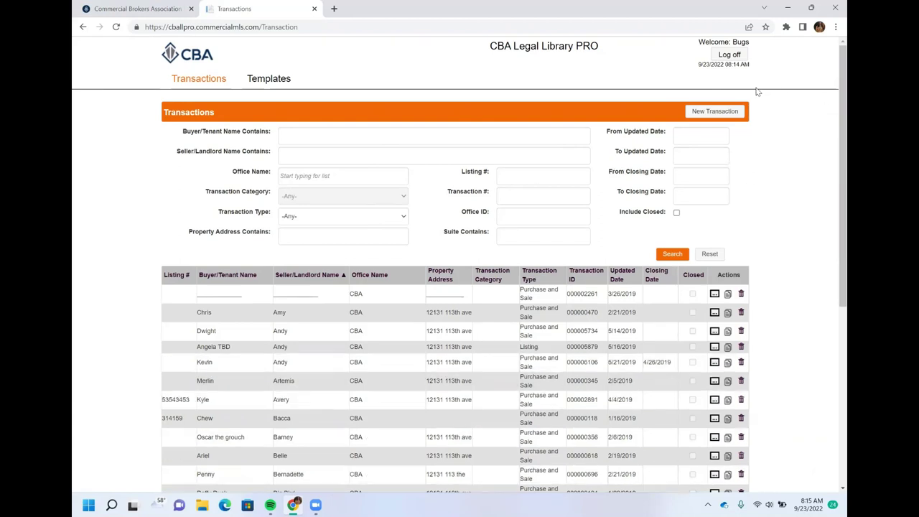
# Start a New Transaction, leaving Transaction Category unset, and review the Transaction Type choices
pyautogui.click(707, 113)
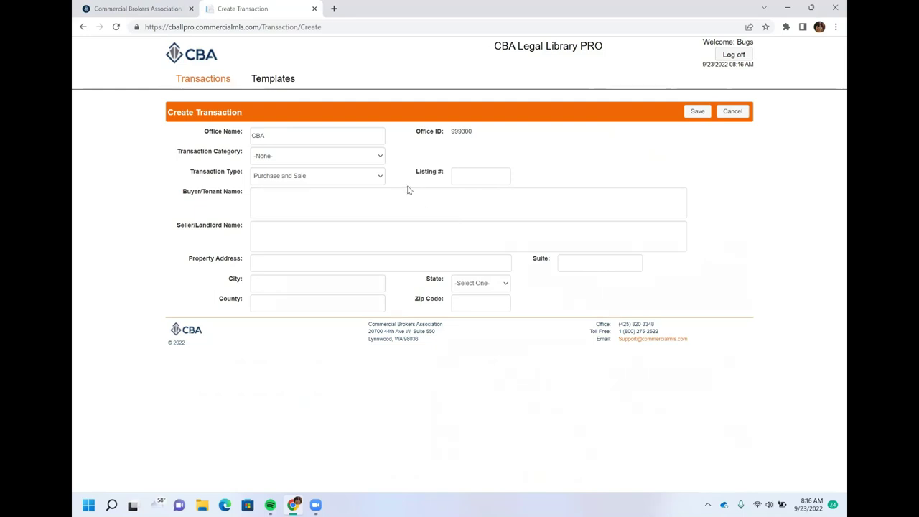
pyautogui.click(347, 157)
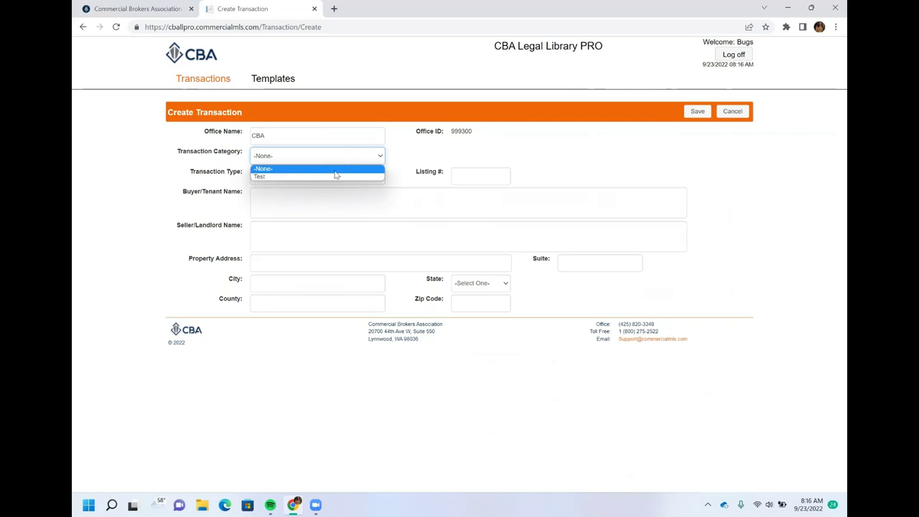
pyautogui.click(388, 159)
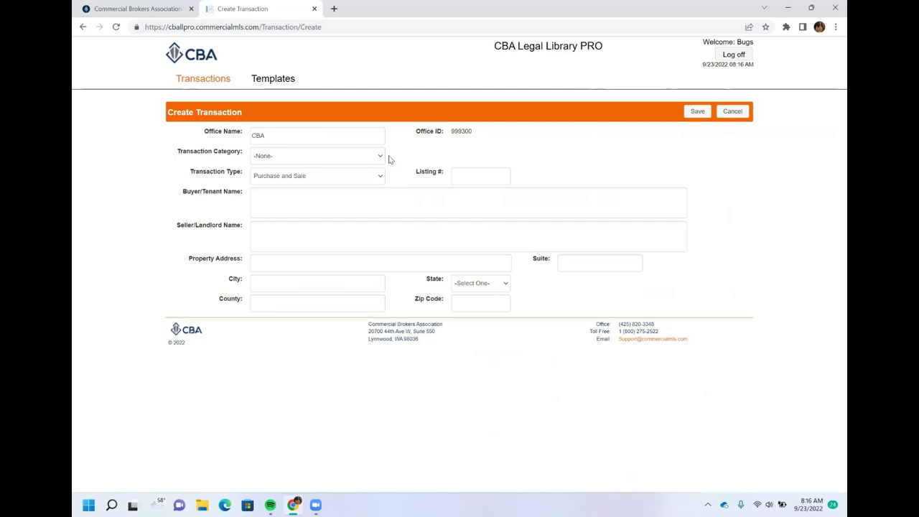
pyautogui.click(368, 179)
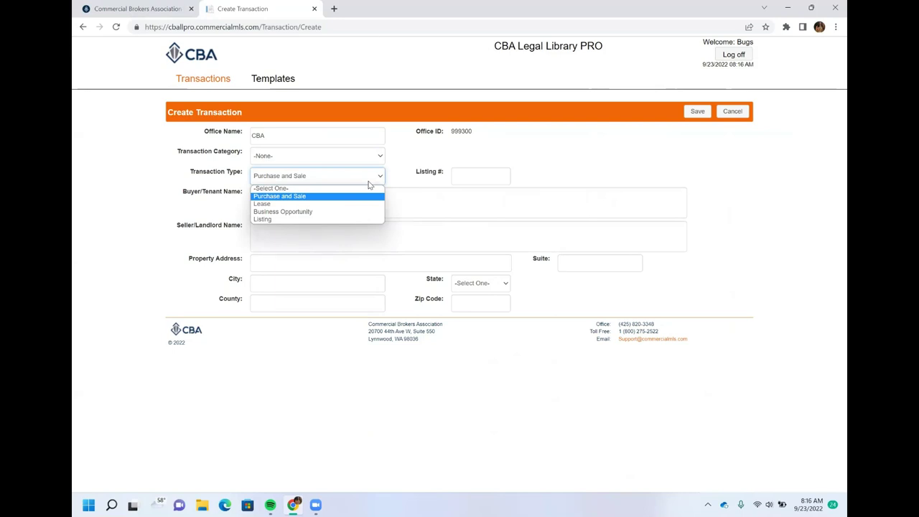
# Make it a Listing with buyer 'tbd _____', seller 'Seller/Landlord' and address '101 Test Address'
pyautogui.click(278, 218)
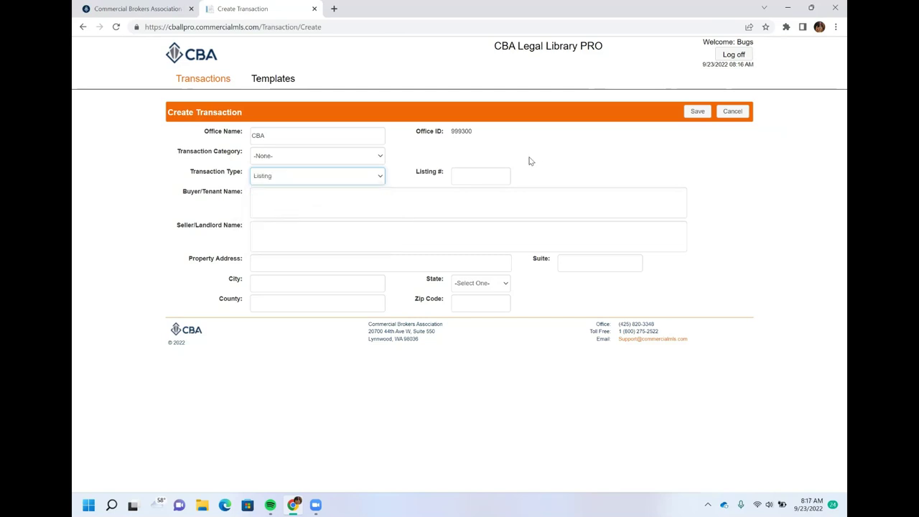
pyautogui.click(367, 206)
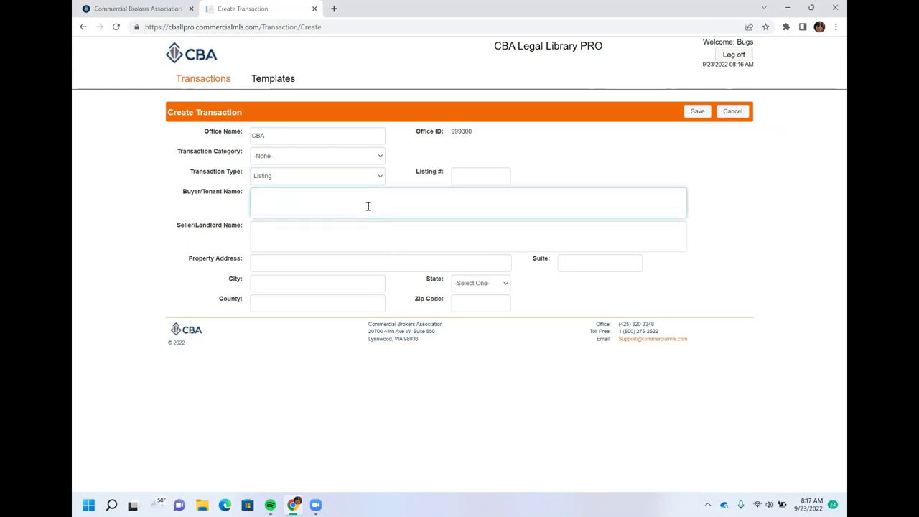
pyautogui.write('tbd _____')
pyautogui.click(300, 232)
pyautogui.write('tbd _____')
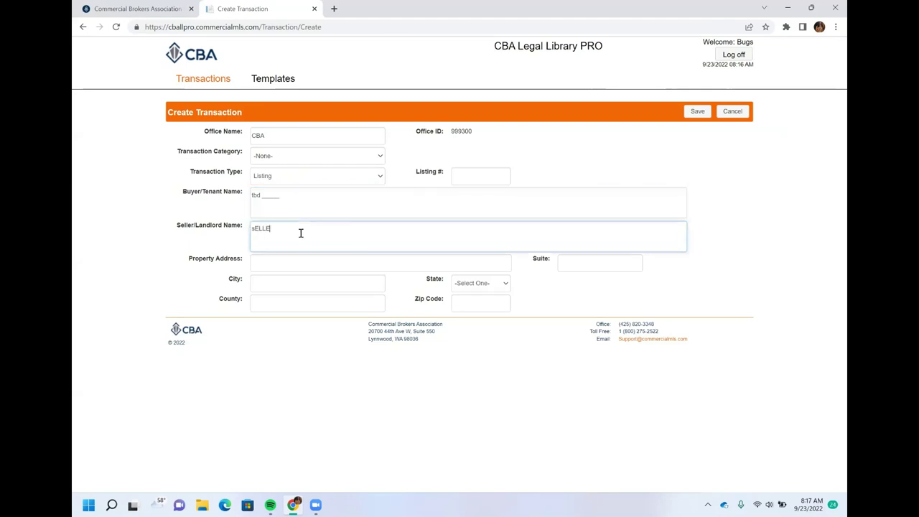
pyautogui.press('BackSpace')
pyautogui.press('BackSpace')
pyautogui.press('BackSpace')
pyautogui.press('BackSpace')
pyautogui.press('BackSpace')
pyautogui.press('BackSpace')
pyautogui.press('BackSpace')
pyautogui.press('BackSpace')
pyautogui.press('BackSpace')
pyautogui.write('Seller/Landlord')
pyautogui.click(282, 262)
pyautogui.write('101')
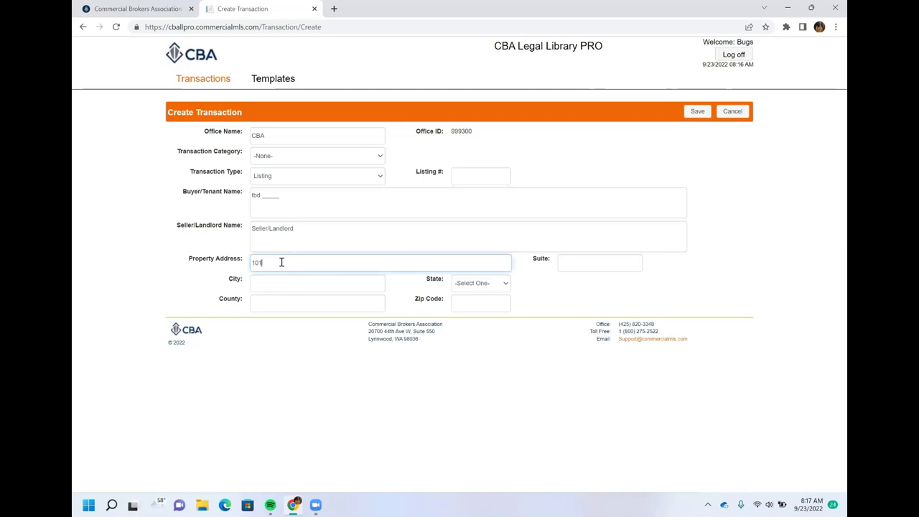
pyautogui.write(' Test Address')
# Attempt a save, then enter city 'Test City' and set the state to WA
pyautogui.click(695, 114)
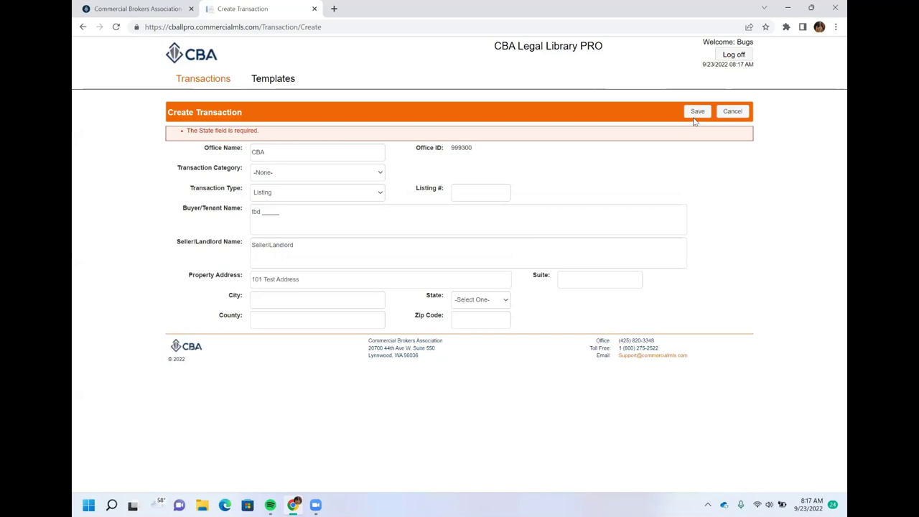
pyautogui.click(274, 299)
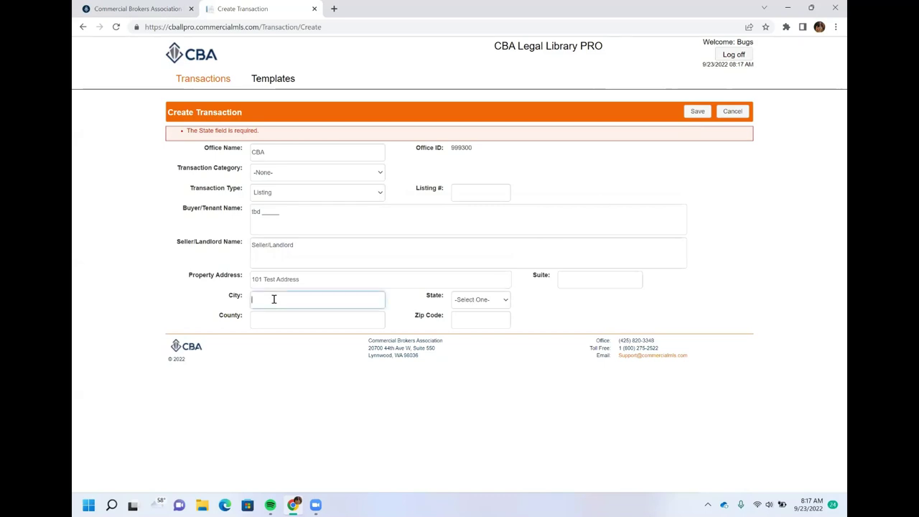
pyautogui.write('Test City')
pyautogui.press('Tab')
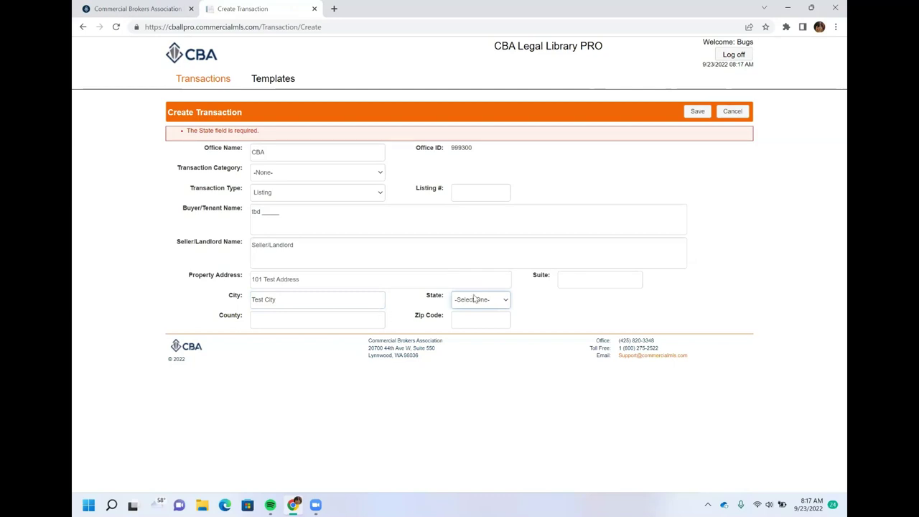
pyautogui.click(474, 299)
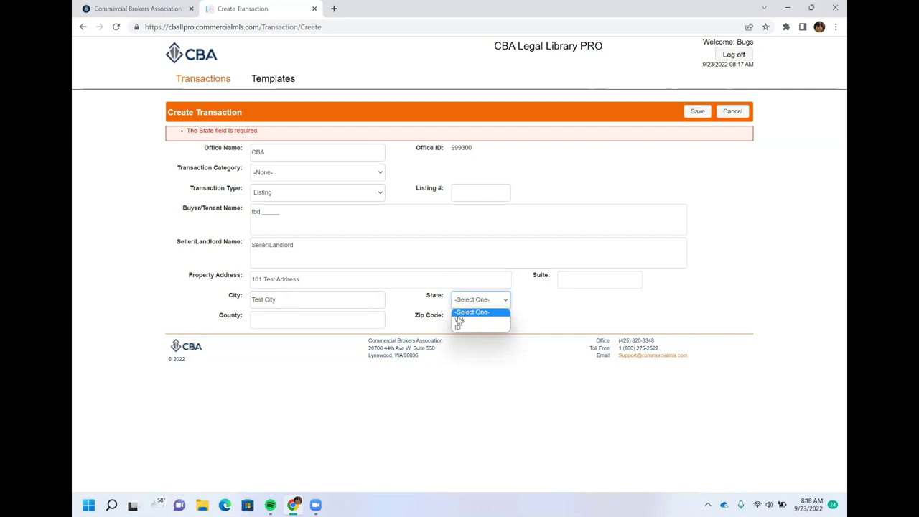
pyautogui.click(460, 319)
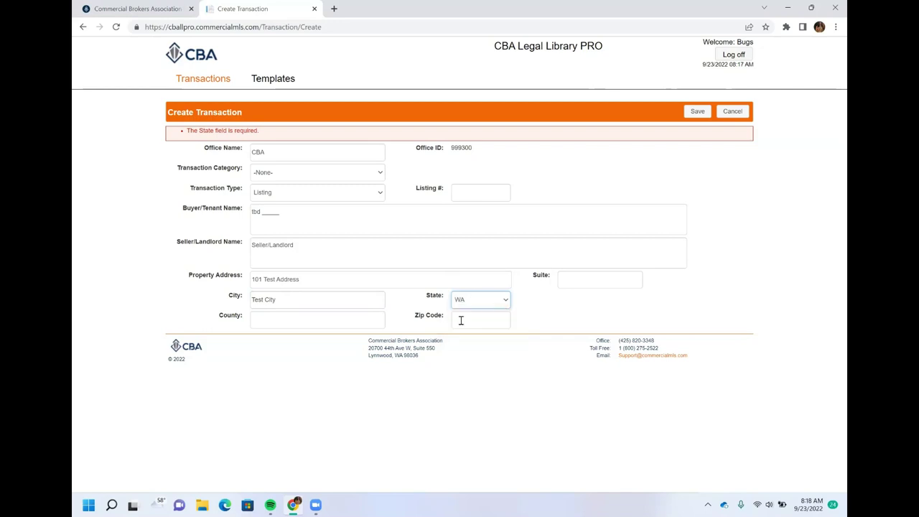
# Enter county 'Test County' and zip code 98101, then save the Listing transaction
pyautogui.click(318, 324)
pyautogui.write('Test County')
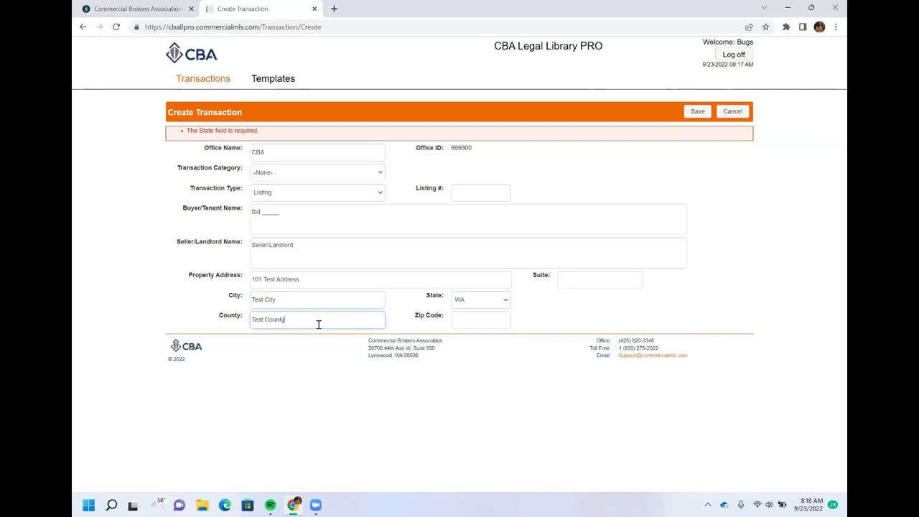
pyautogui.press('Tab')
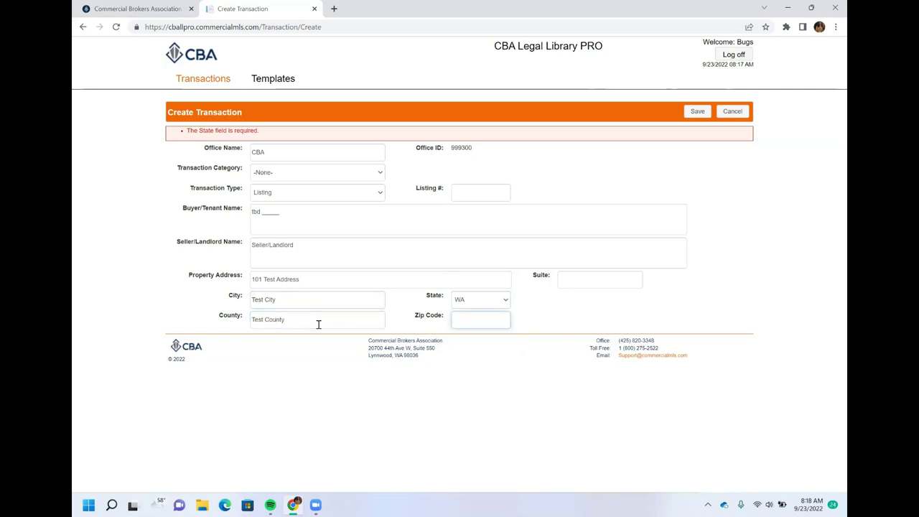
pyautogui.write('98101')
pyautogui.click(774, 234)
pyautogui.click(707, 112)
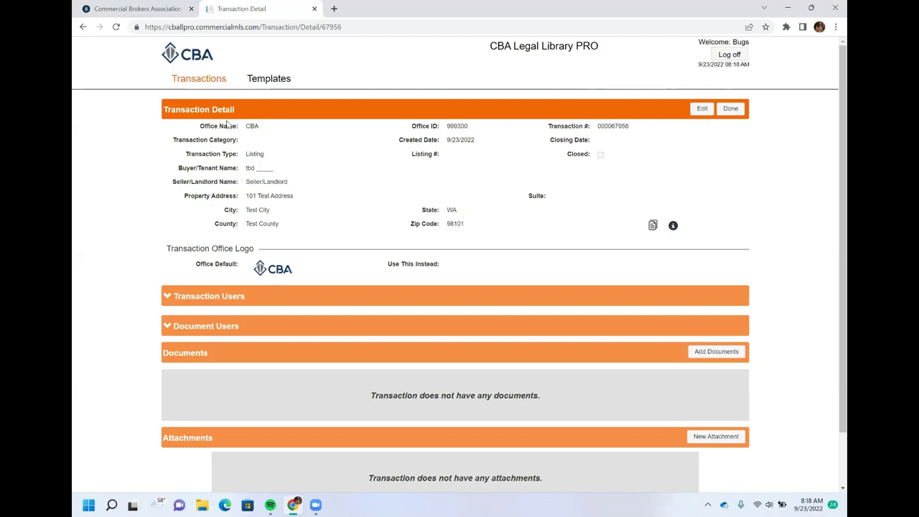
# Edit the transaction, replacing the buyer/tenant name with 'Buyer/Tenant' and keeping the default office logo
pyautogui.click(700, 117)
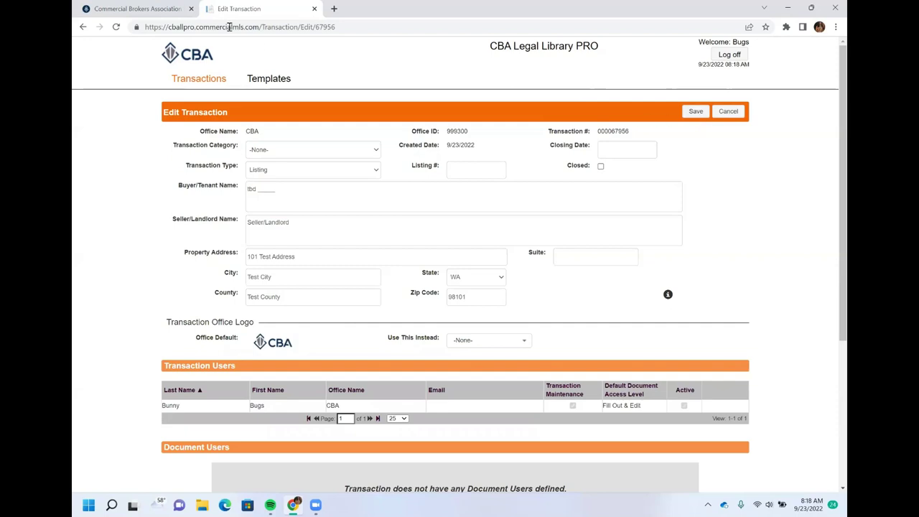
pyautogui.click(277, 195)
pyautogui.moveTo(277, 195); pyautogui.dragTo(202, 186)
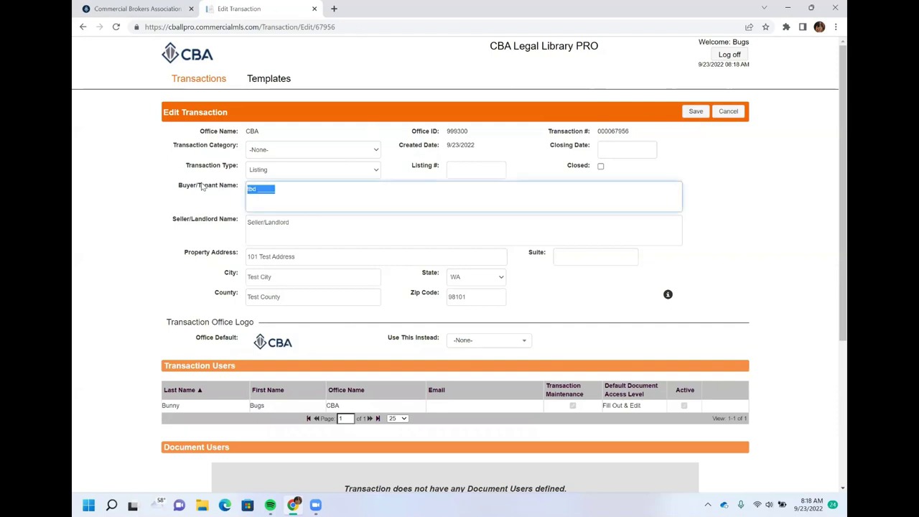
pyautogui.write('Buyer/Tenant')
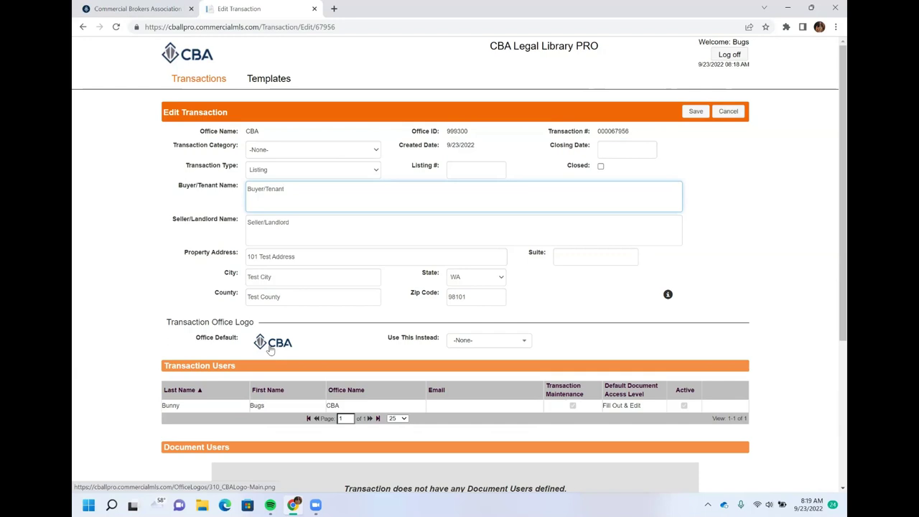
pyautogui.click(485, 340)
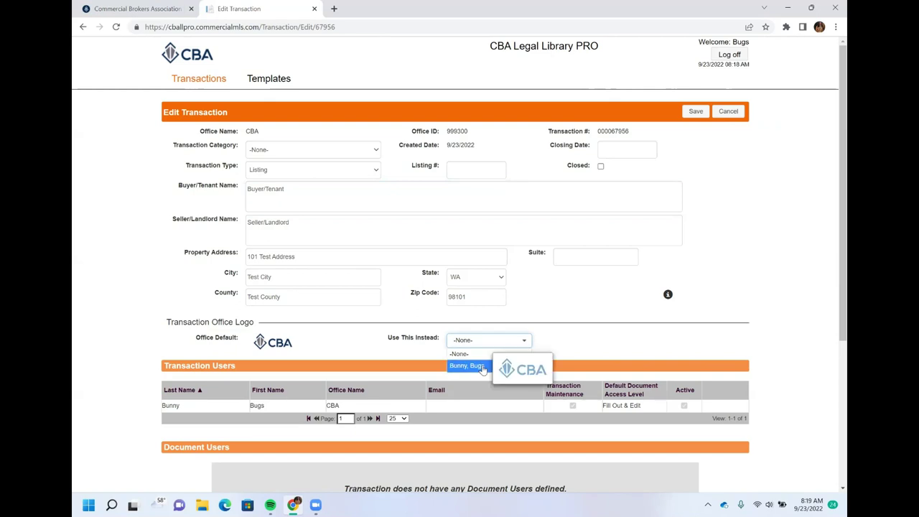
pyautogui.click(752, 272)
# Save the edited transaction and review its details, showing 'Buyer/Tenant' as the buyer/tenant
pyautogui.click(691, 115)
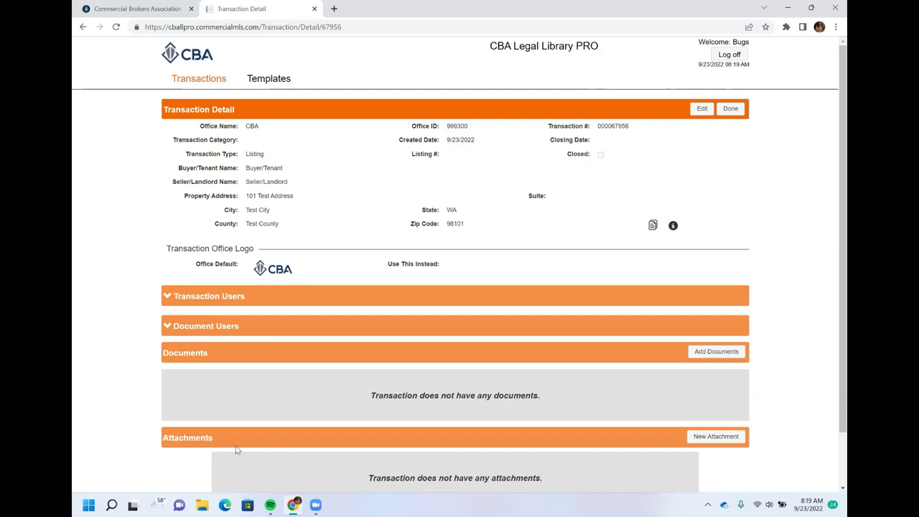
pyautogui.scroll(-2, 238, 449)
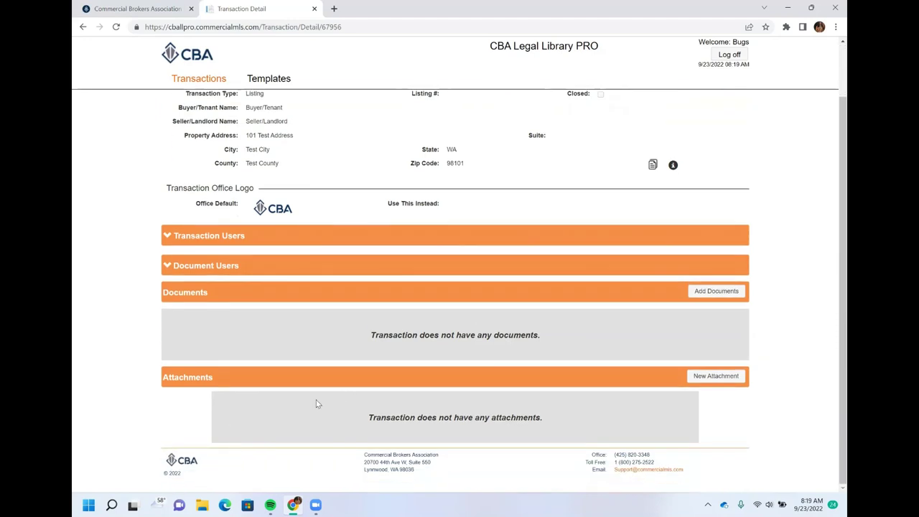
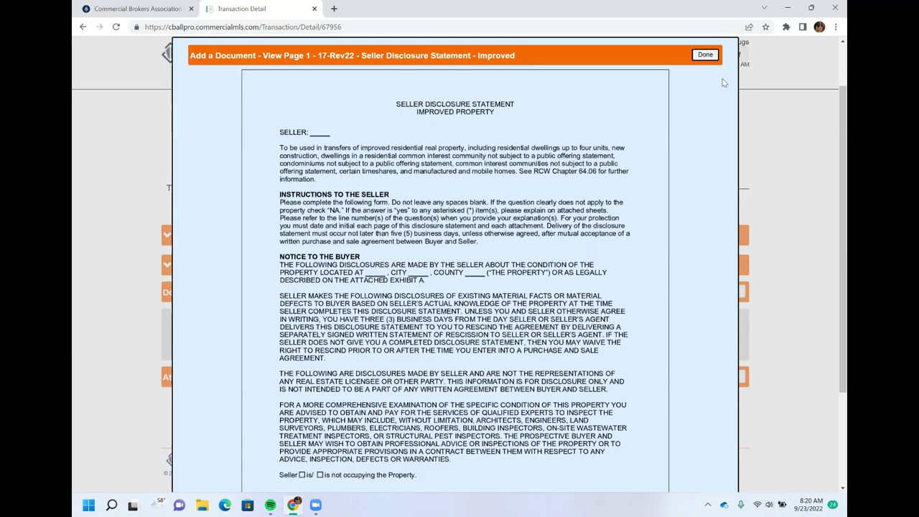
# Close the page preview and search for documents whose names contain 'agreement'
pyautogui.click(705, 56)
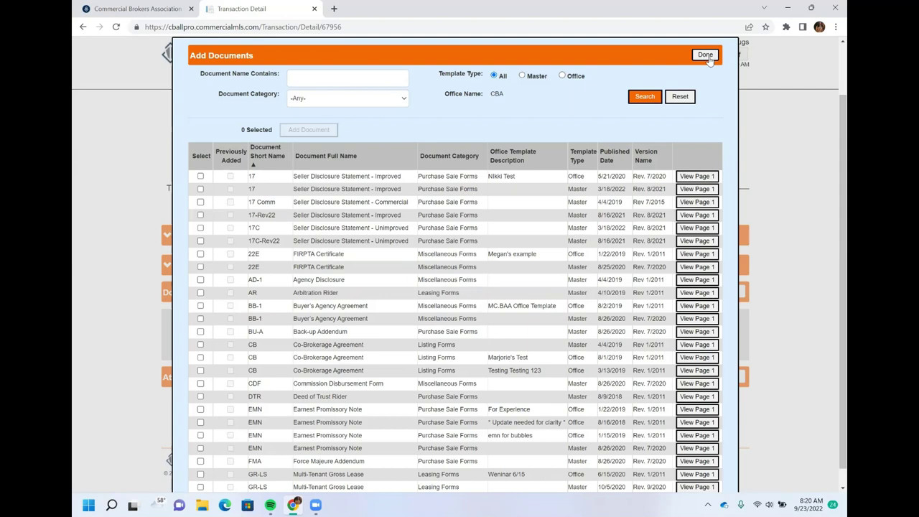
pyautogui.click(368, 85)
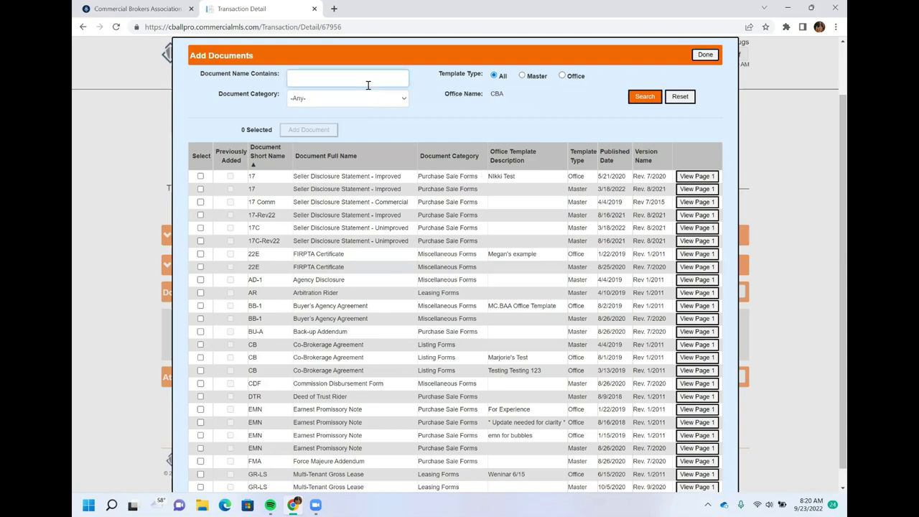
pyautogui.write('agreement')
pyautogui.click(643, 99)
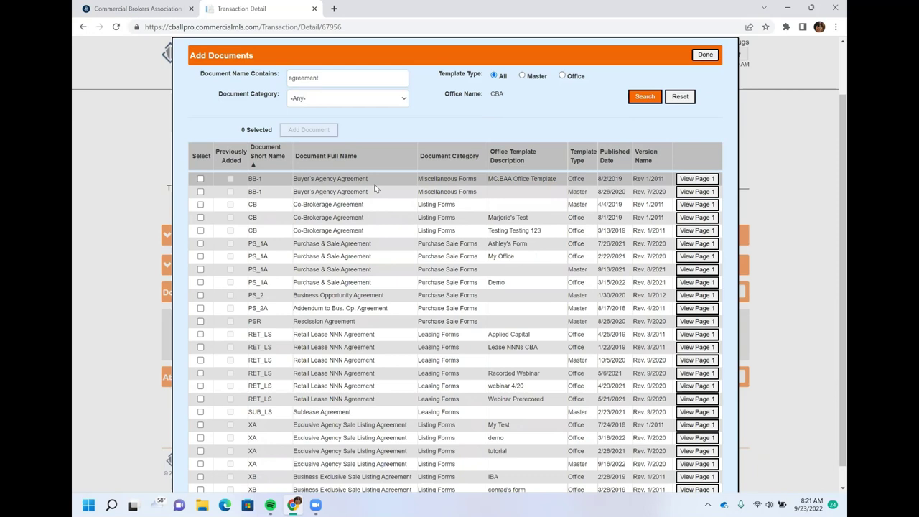
# Clear the 'agreement' name filter and bring up the Document Category list
pyautogui.moveTo(343, 81); pyautogui.dragTo(203, 91)
pyautogui.press('BackSpace')
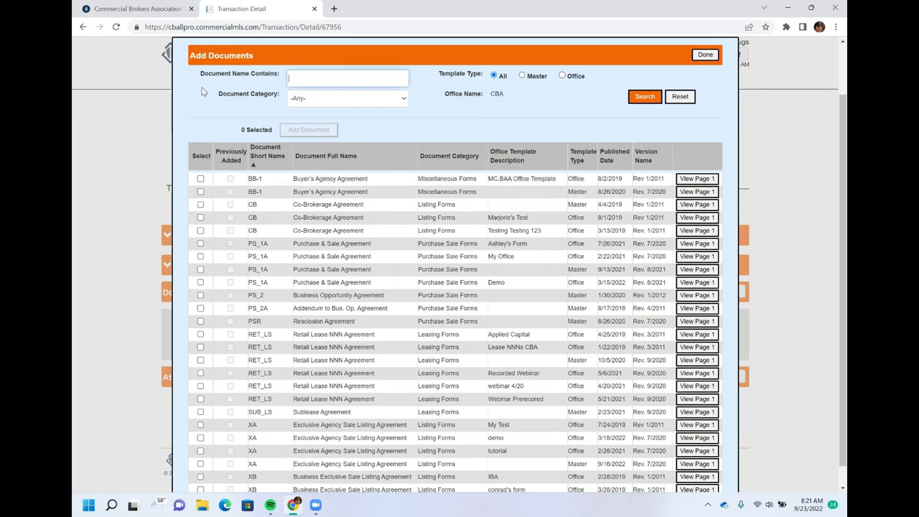
pyautogui.click(321, 102)
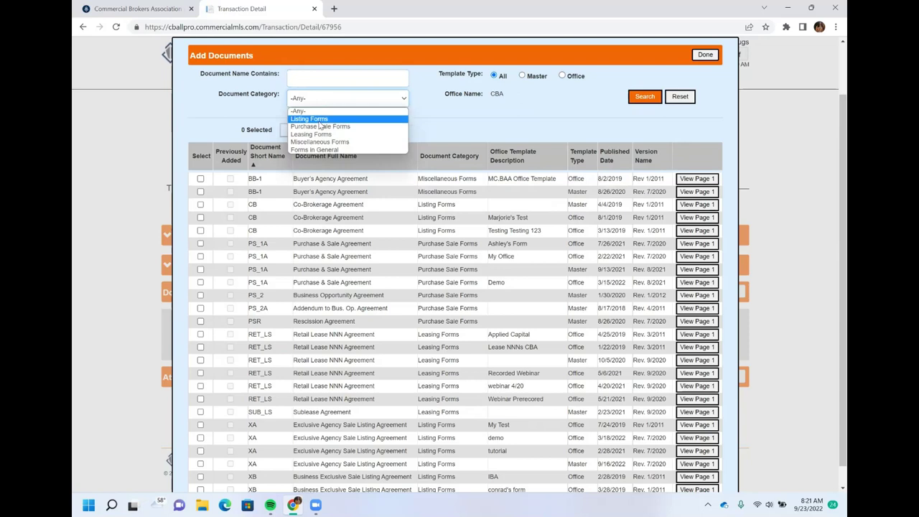
# List Listing Forms, then reset the category to -Any- and restrict to Master templates
pyautogui.click(309, 118)
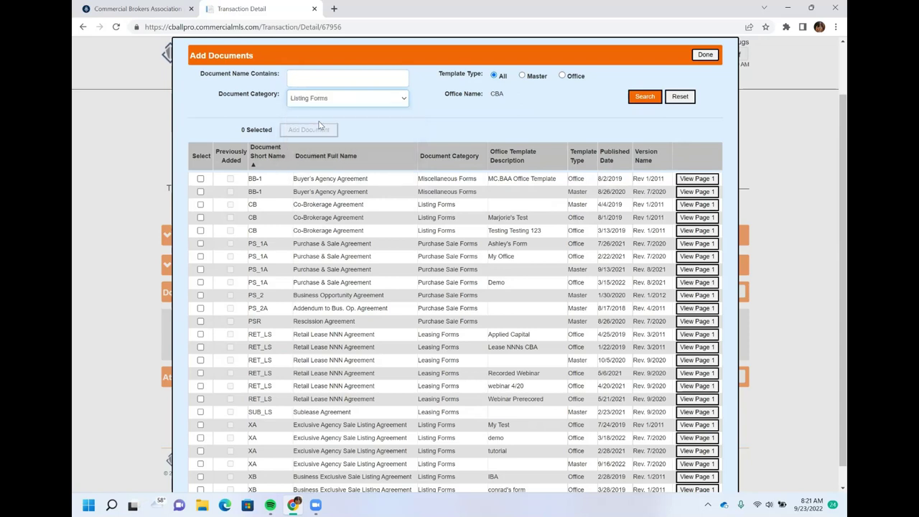
pyautogui.click(639, 99)
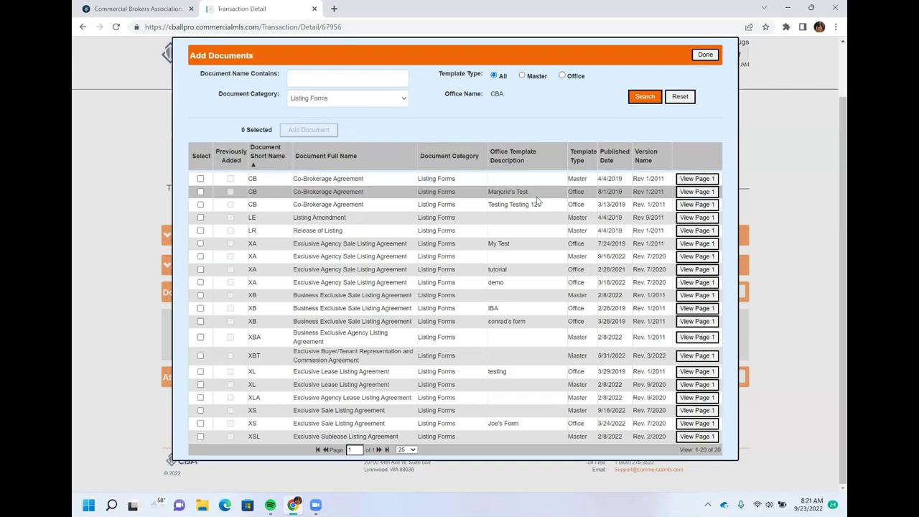
pyautogui.click(395, 98)
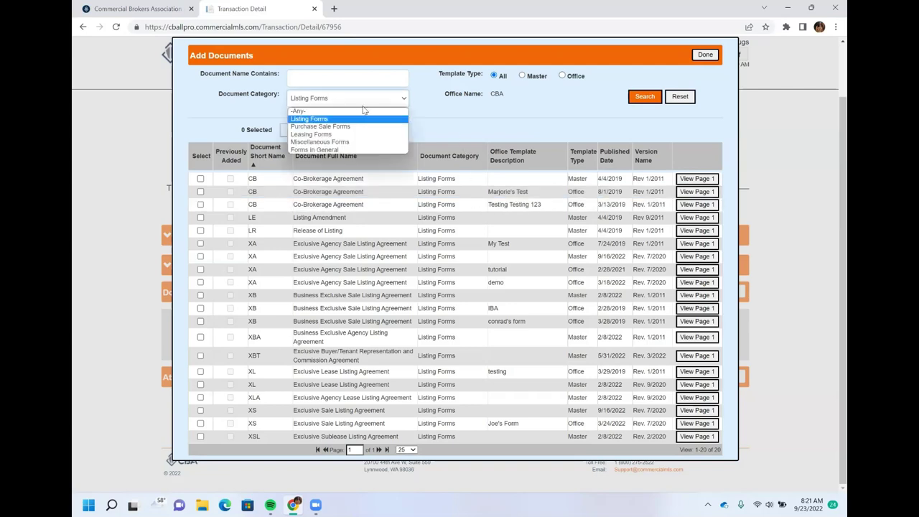
pyautogui.click(350, 112)
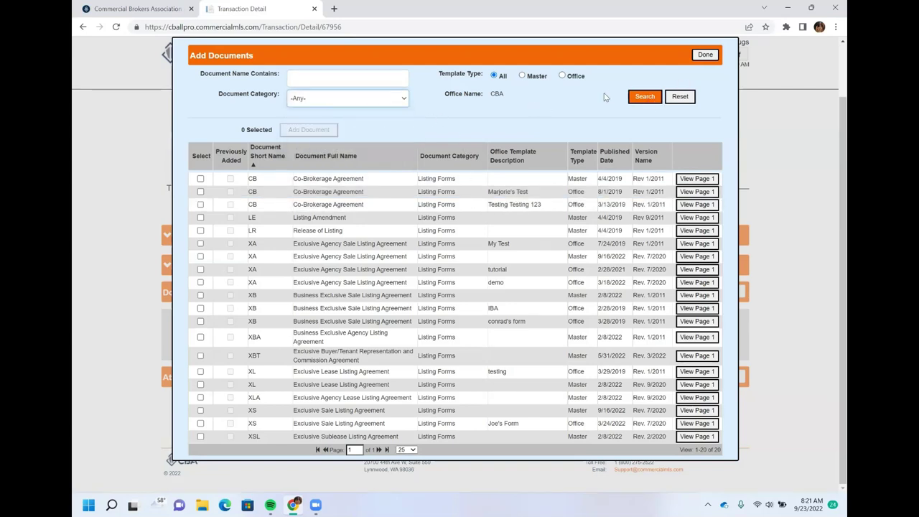
pyautogui.click(522, 75)
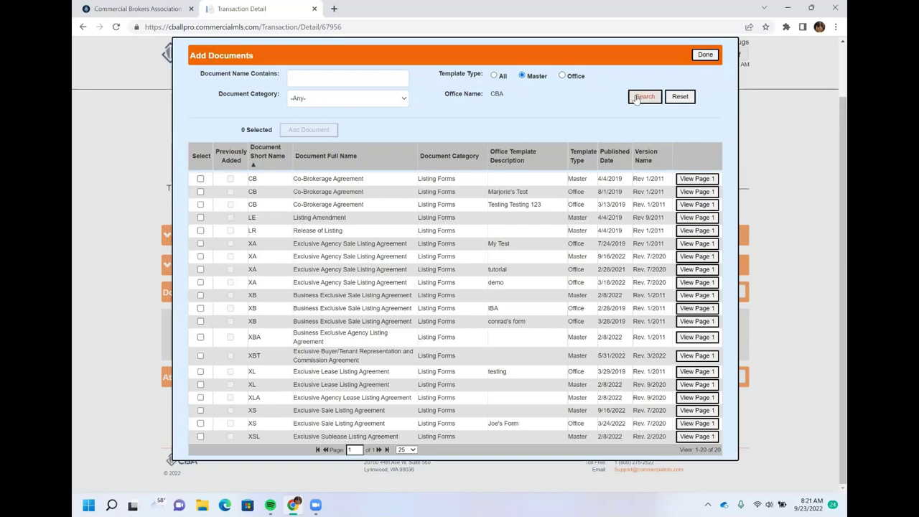
# Add the Multi-Tenant NNN Lease (page 2) and Lease Addendum master templates to the transaction
pyautogui.click(636, 99)
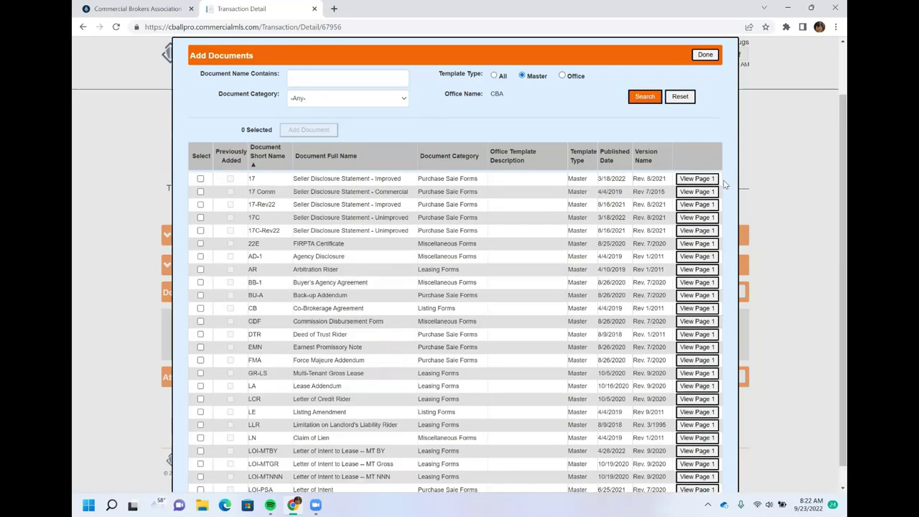
pyautogui.scroll(-1, 724, 183)
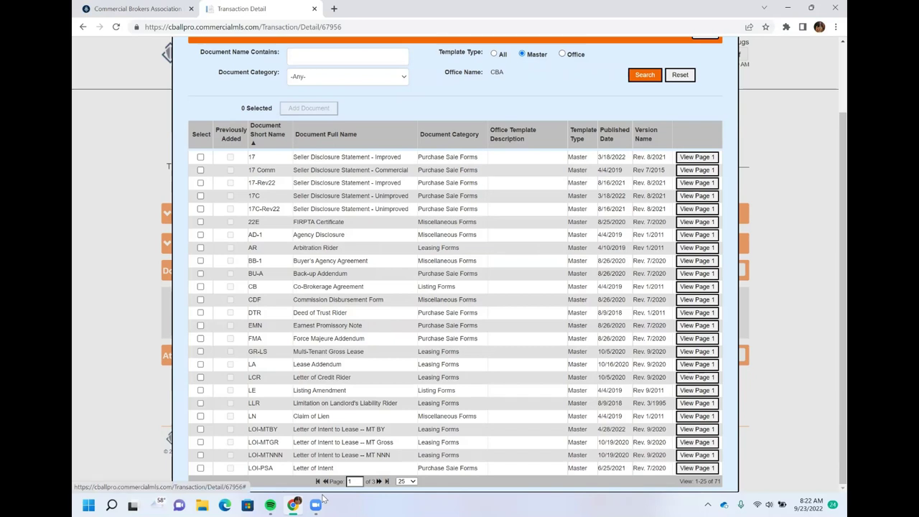
pyautogui.click(379, 481)
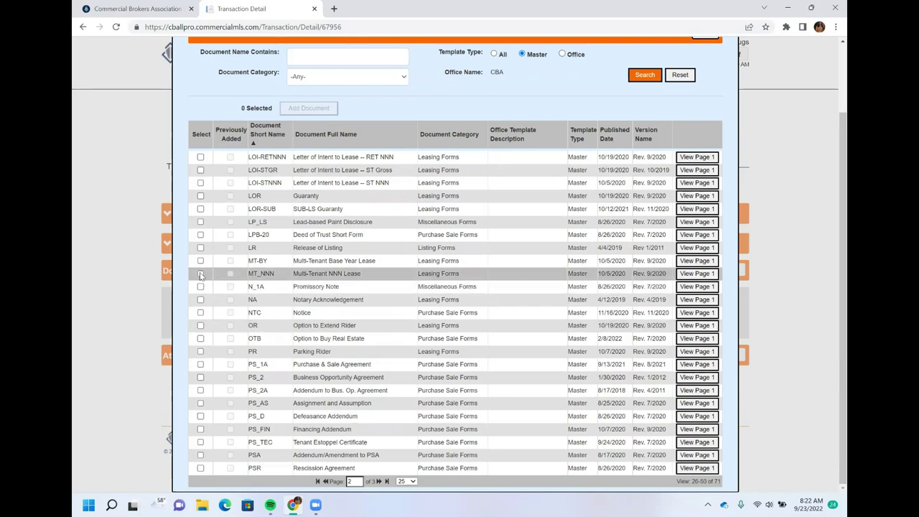
pyautogui.click(201, 275)
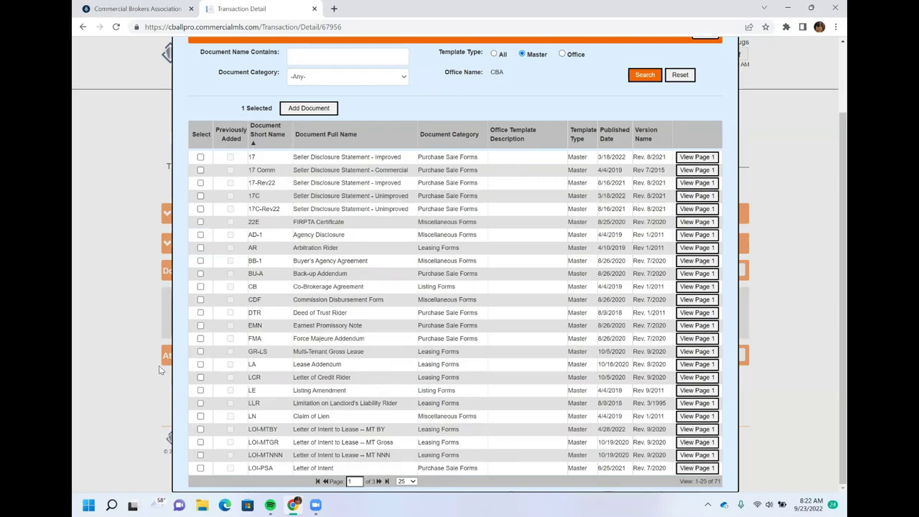
pyautogui.click(200, 364)
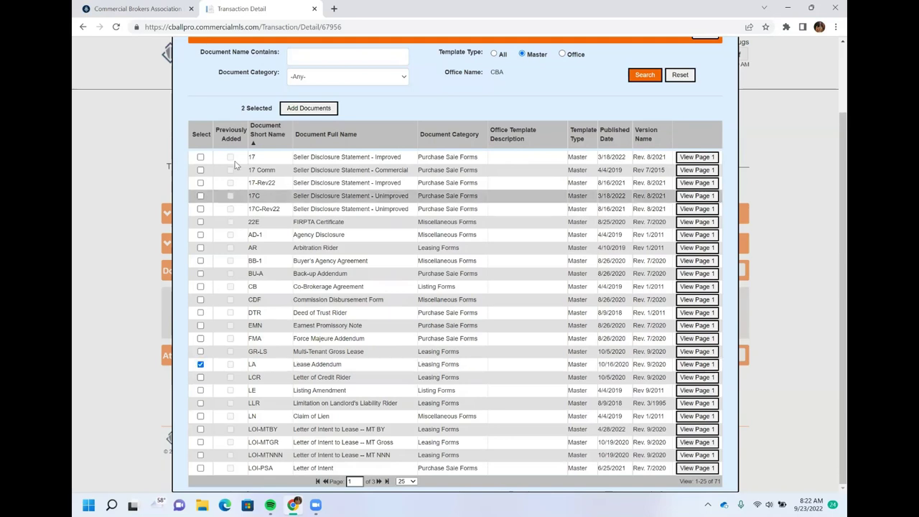
pyautogui.click(298, 114)
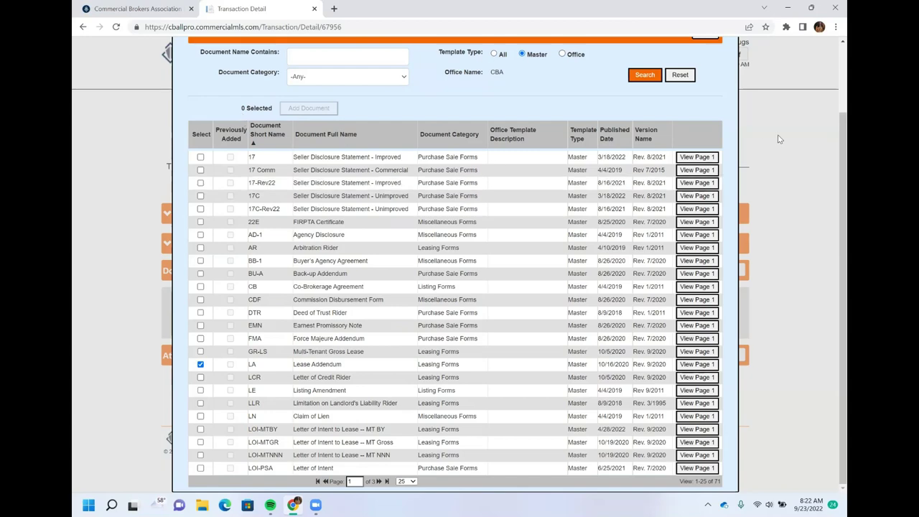
pyautogui.scroll(2, 832, 177)
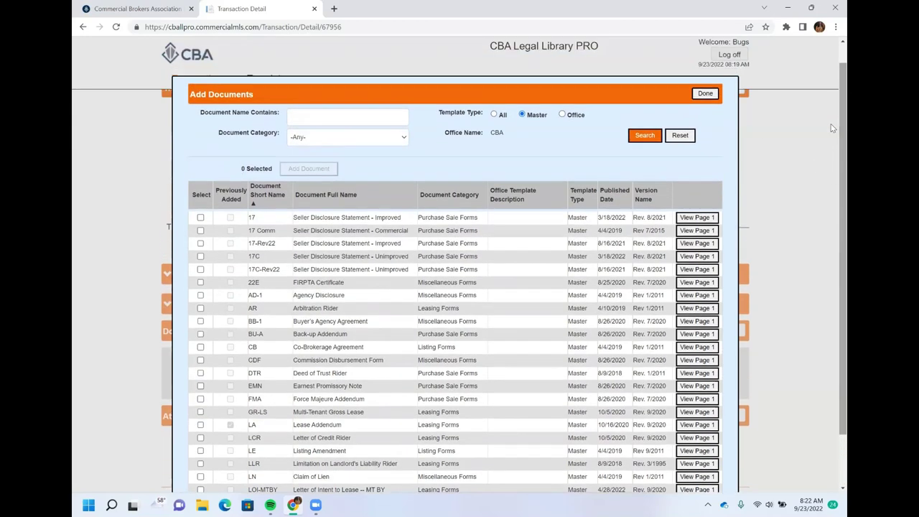
# Finish adding documents and view the Multi-Tenant NNN Lease's Document Detail page and preview
pyautogui.click(705, 94)
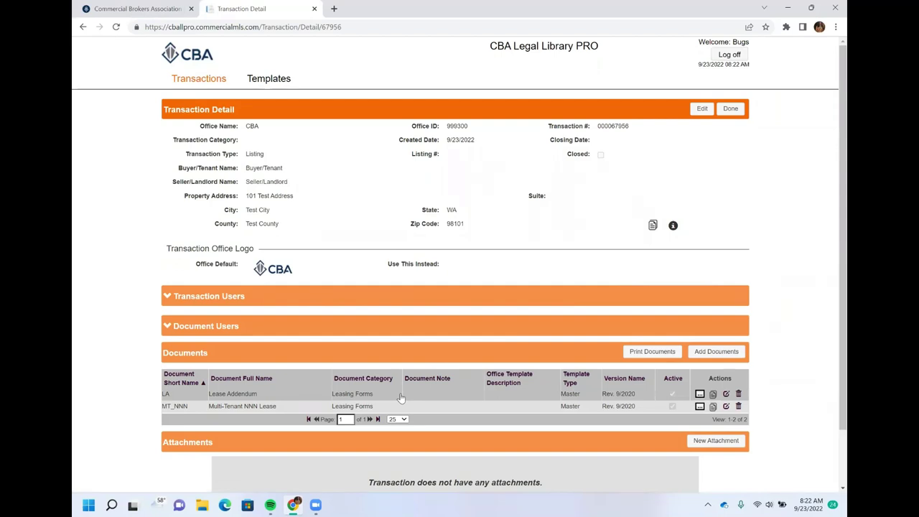
pyautogui.click(229, 407)
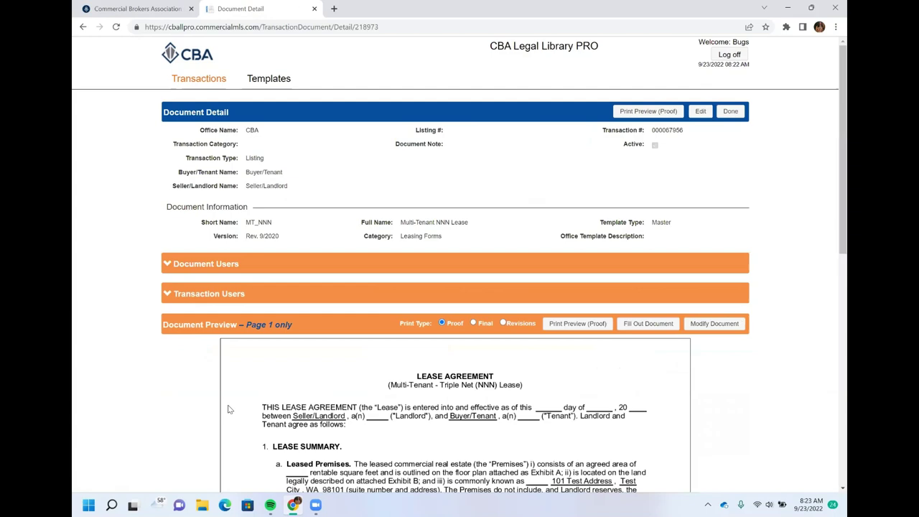
pyautogui.scroll(-2, 229, 409)
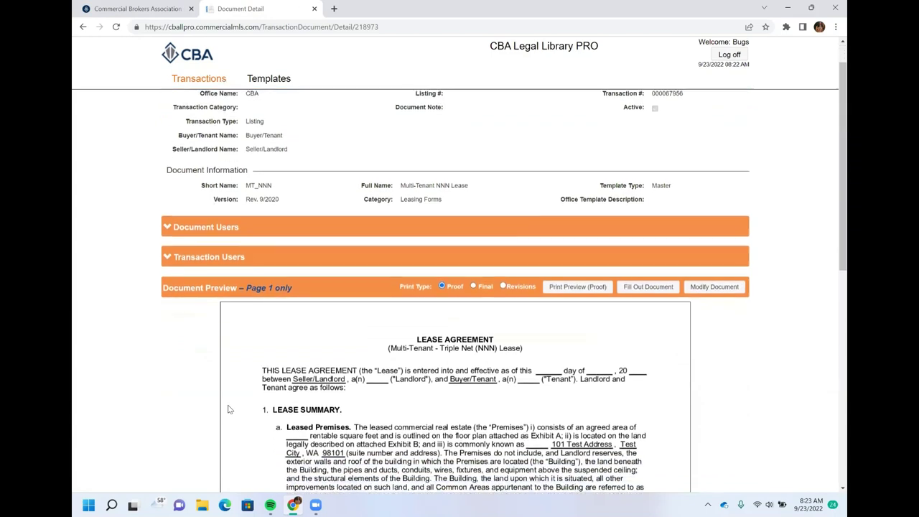
pyautogui.scroll(-1, 289, 386)
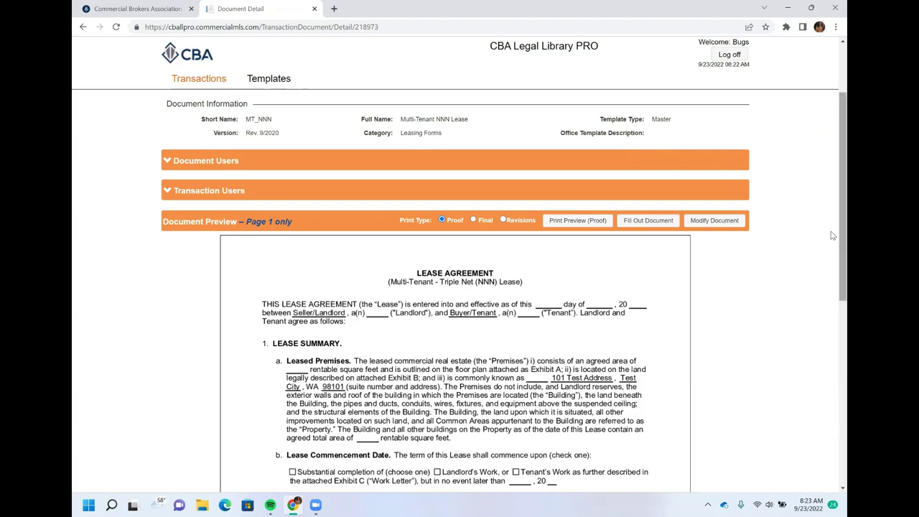
pyautogui.moveTo(834, 234); pyautogui.dragTo(833, 143)
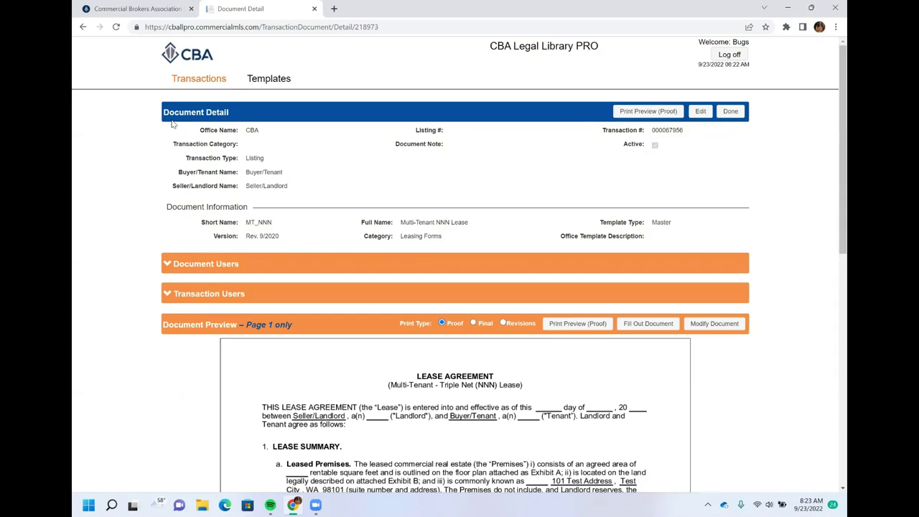
# Edit the Multi-Tenant NNN Lease's document details and save them
pyautogui.click(700, 113)
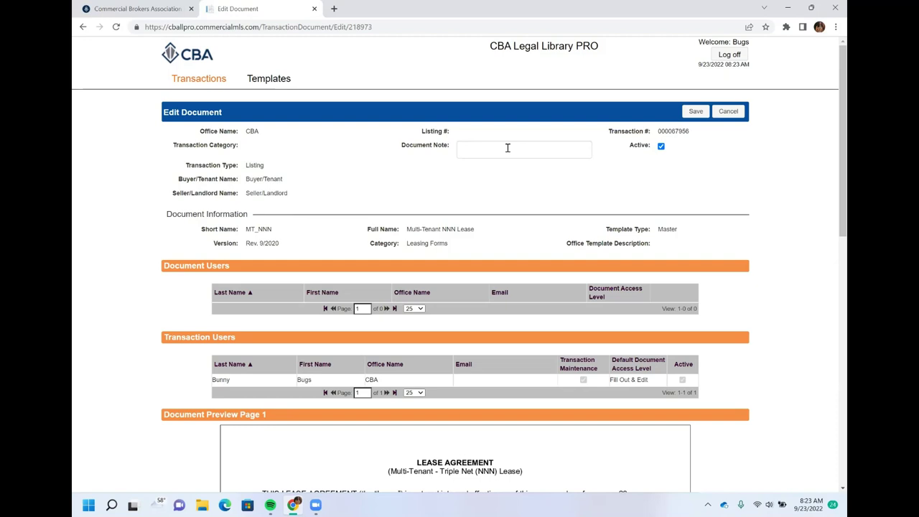
pyautogui.click(694, 114)
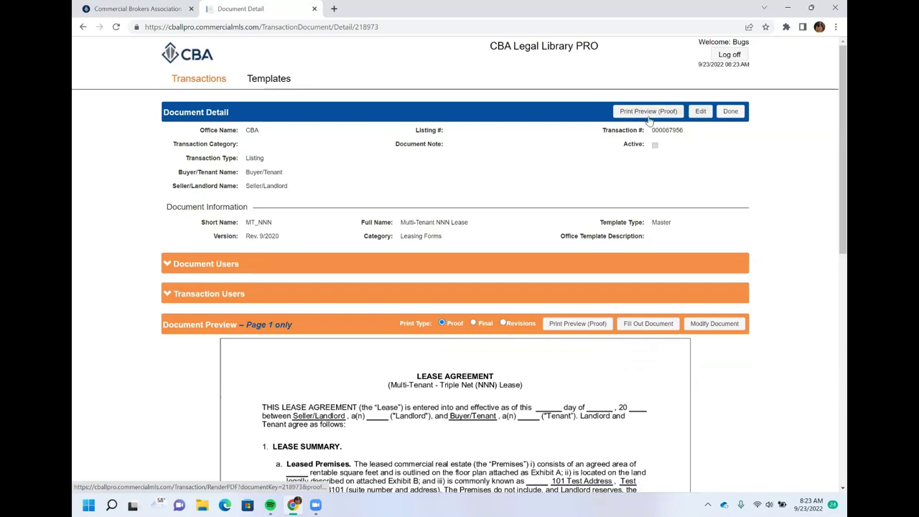
pyautogui.scroll(-2, 648, 120)
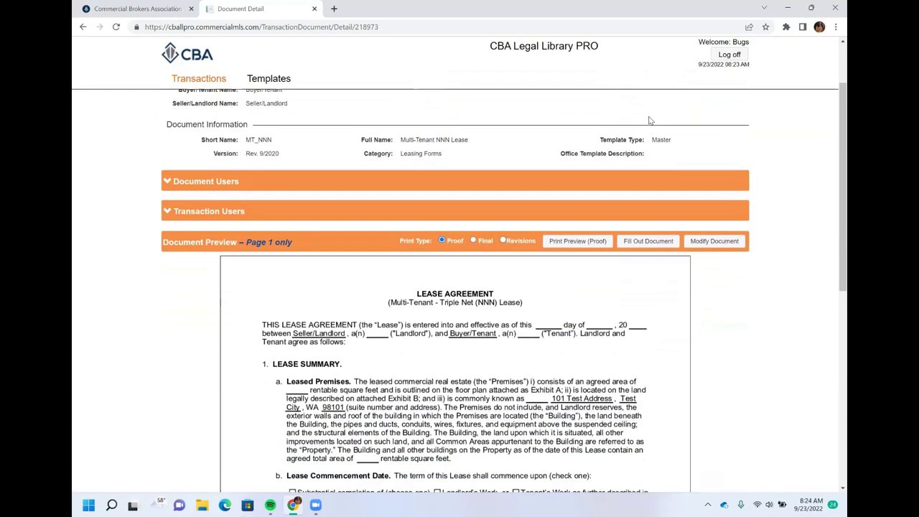
# Generate a proof print preview of the lease, then go to its Fill Out Document form
pyautogui.click(578, 241)
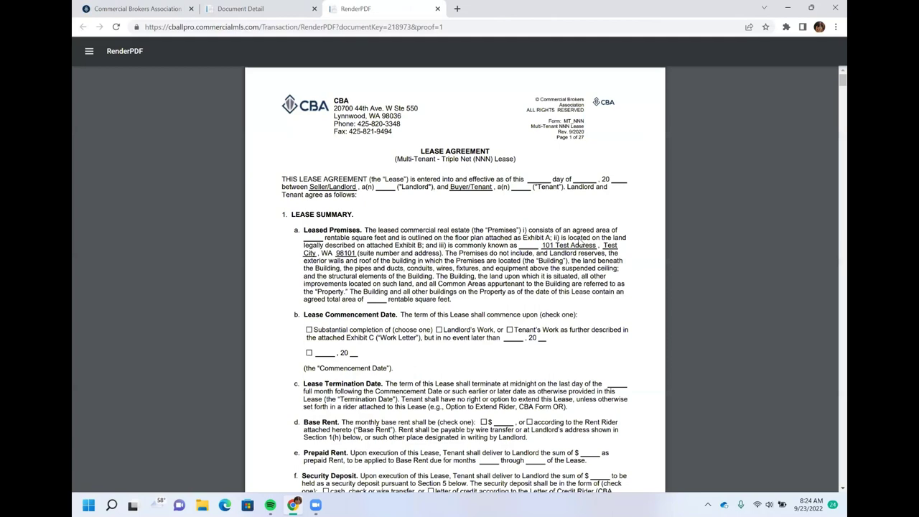
pyautogui.click(279, 6)
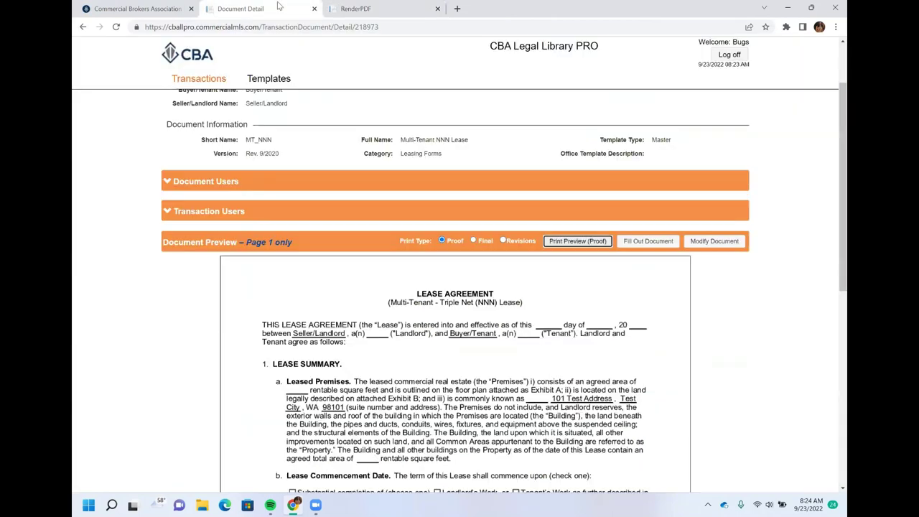
pyautogui.click(648, 241)
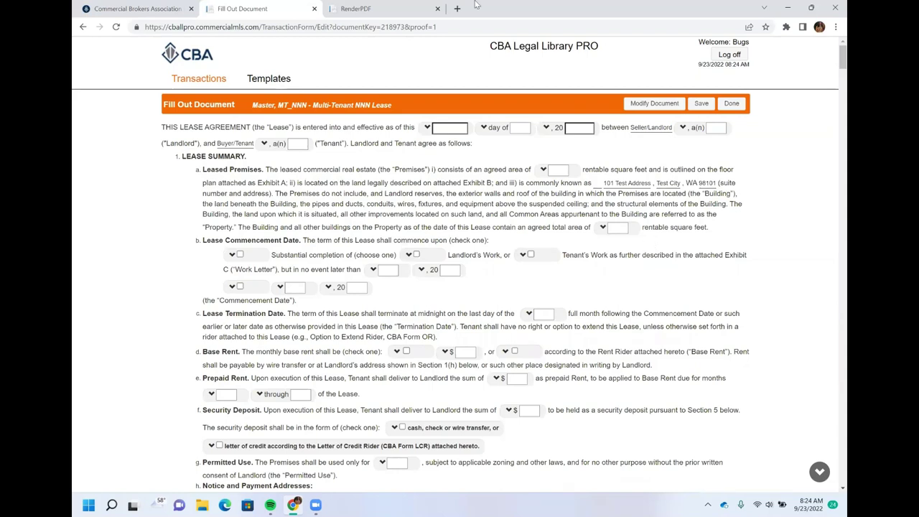
# Date the lease the 27th day of March 22
pyautogui.click(450, 127)
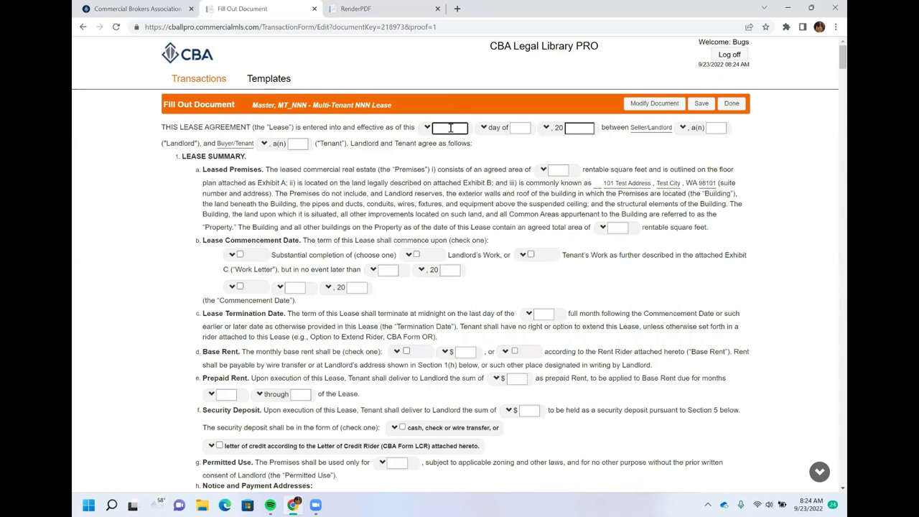
pyautogui.write('fill')
pyautogui.press('BackSpace')
pyautogui.press('BackSpace')
pyautogui.press('BackSpace')
pyautogui.press('BackSpace')
pyautogui.write('27th')
pyautogui.press('Tab')
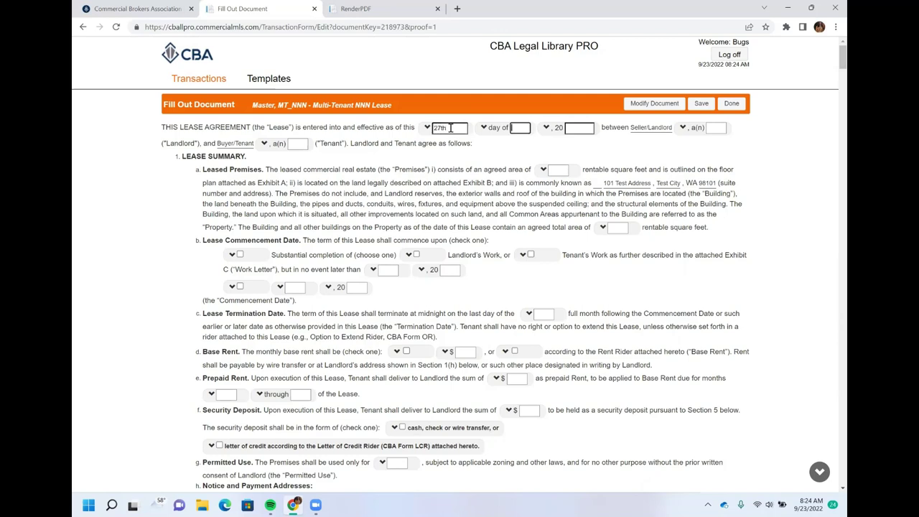
pyautogui.write('March')
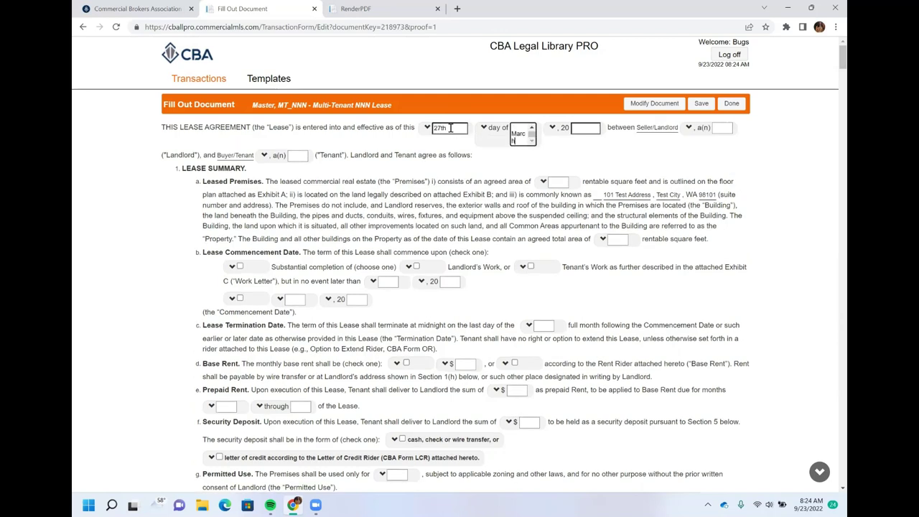
pyautogui.press('Tab')
pyautogui.write('22')
# Fill the landlord's a(n) field with repeated sample text and save the form
pyautogui.click(729, 128)
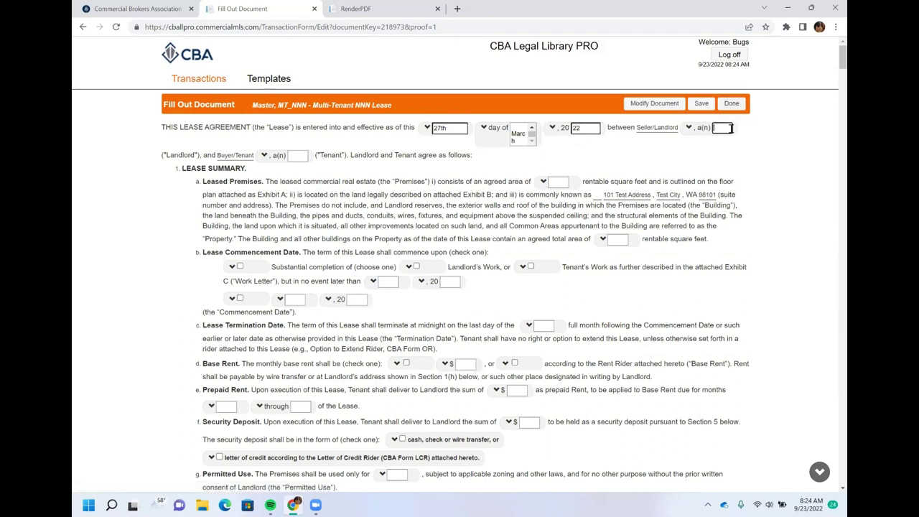
pyautogui.write('text text text texte')
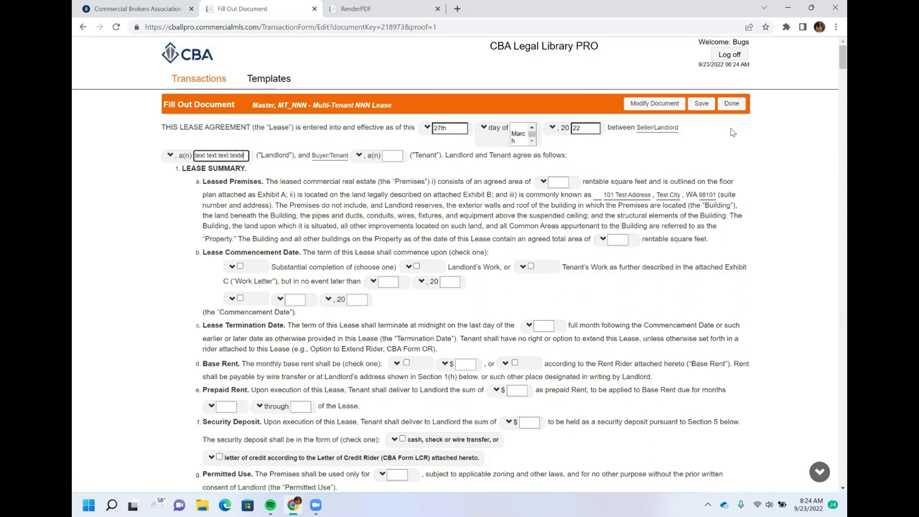
pyautogui.write('xted')
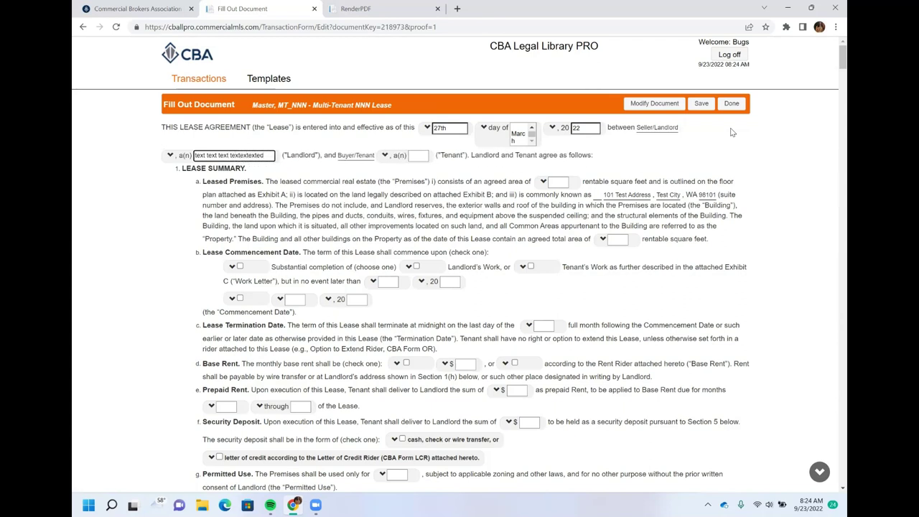
pyautogui.hotkey('ctrl', 'v')
pyautogui.hotkey('ctrl', 'v')
pyautogui.hotkey('ctrl', 'v')
pyautogui.hotkey('ctrl', 'v')
pyautogui.hotkey('ctrl', 'v')
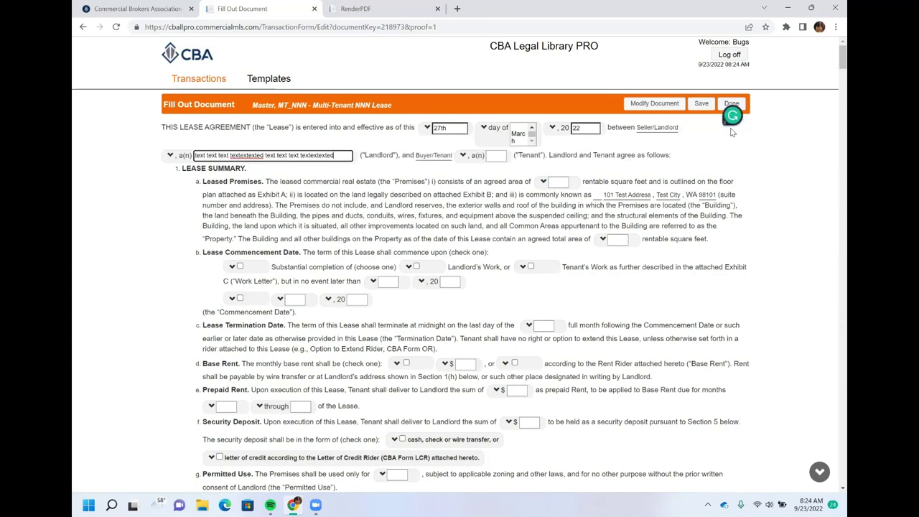
pyautogui.hotkey('ctrl', 'v')
pyautogui.hotkey('ctrl', 'v')
pyautogui.hotkey('ctrl', 'v')
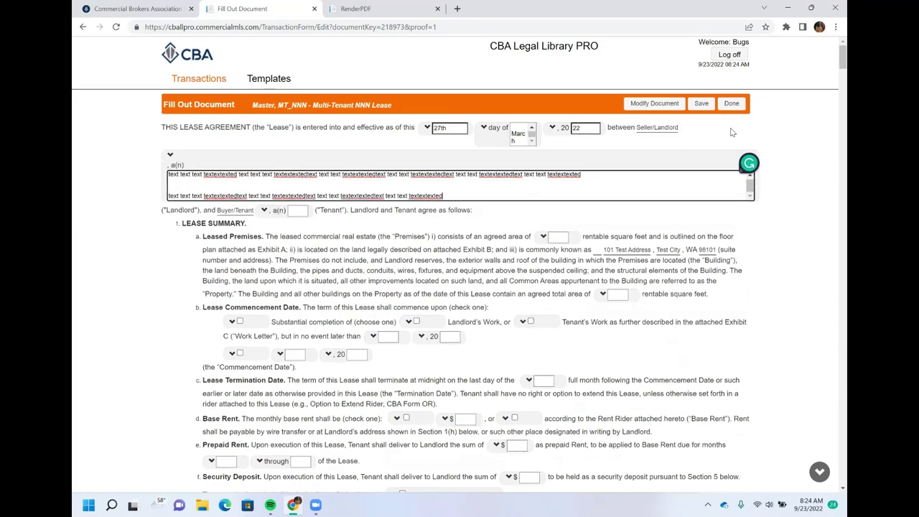
pyautogui.click(703, 104)
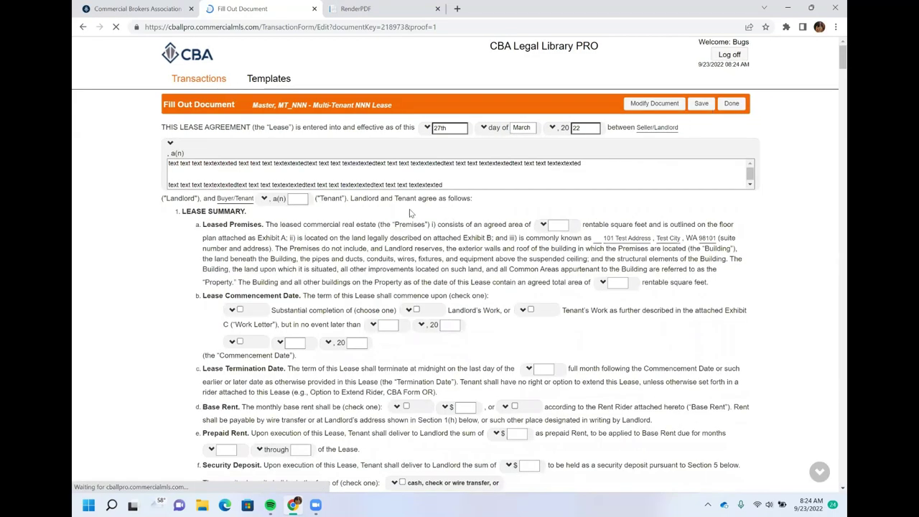
pyautogui.click(404, 10)
# Reload the PDF proof to confirm the 27th March 2022 date and landlord text
pyautogui.press('F5')
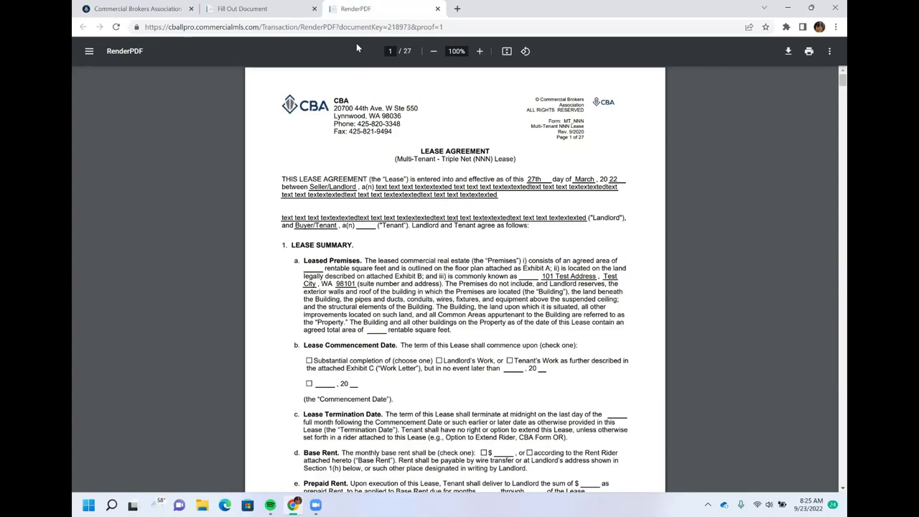
pyautogui.click(259, 6)
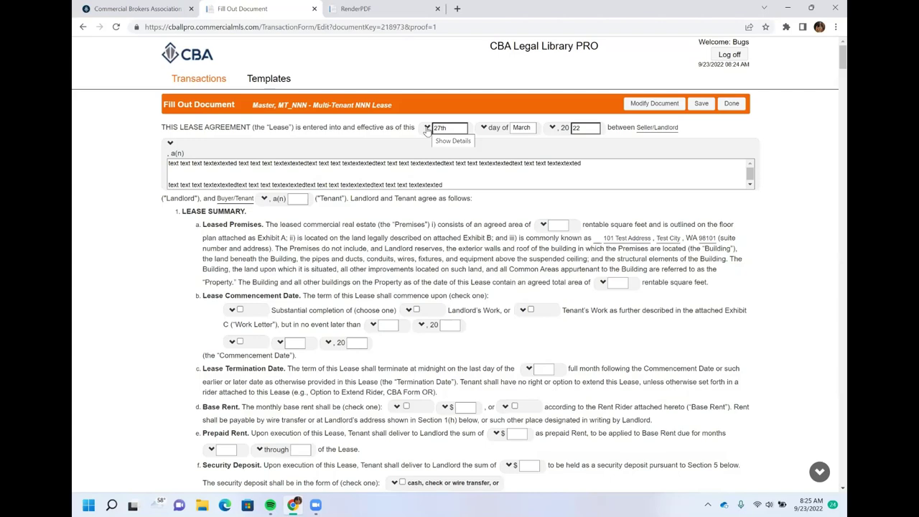
# Revert the day field from 27th to its original empty value and leave the form
pyautogui.click(427, 128)
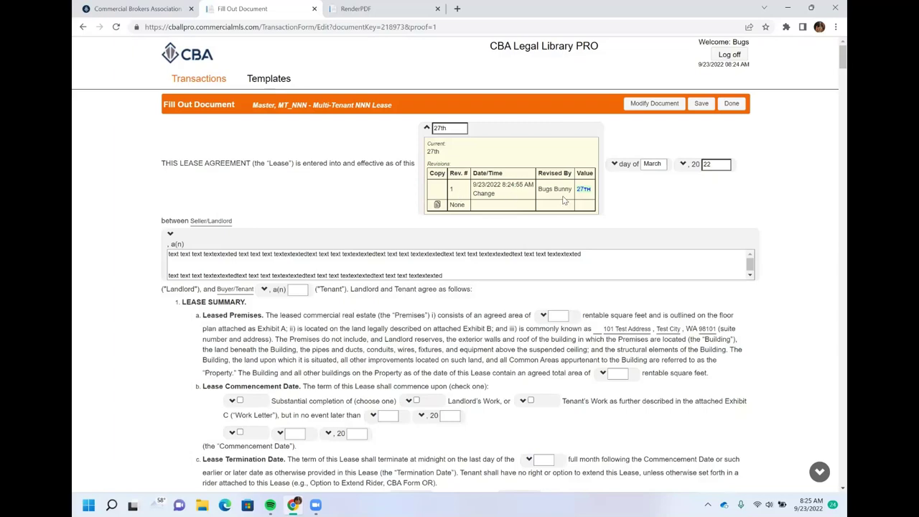
pyautogui.click(436, 206)
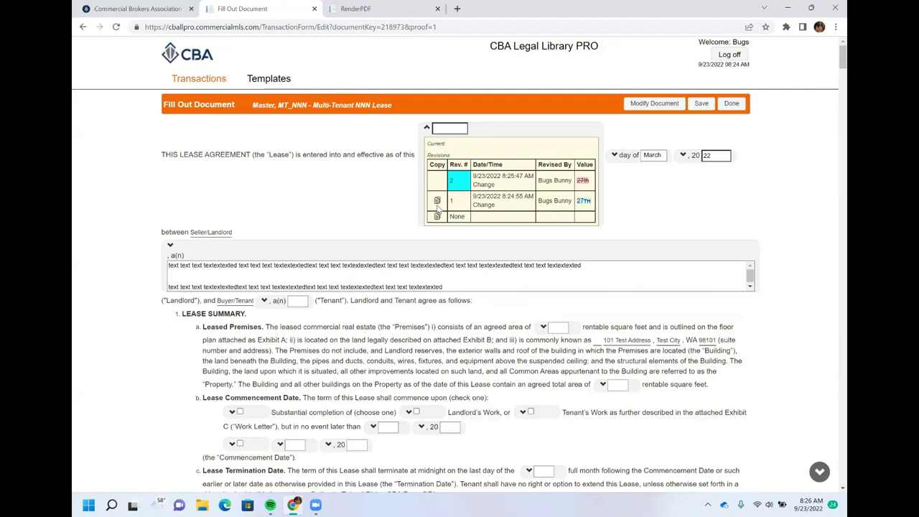
pyautogui.click(732, 104)
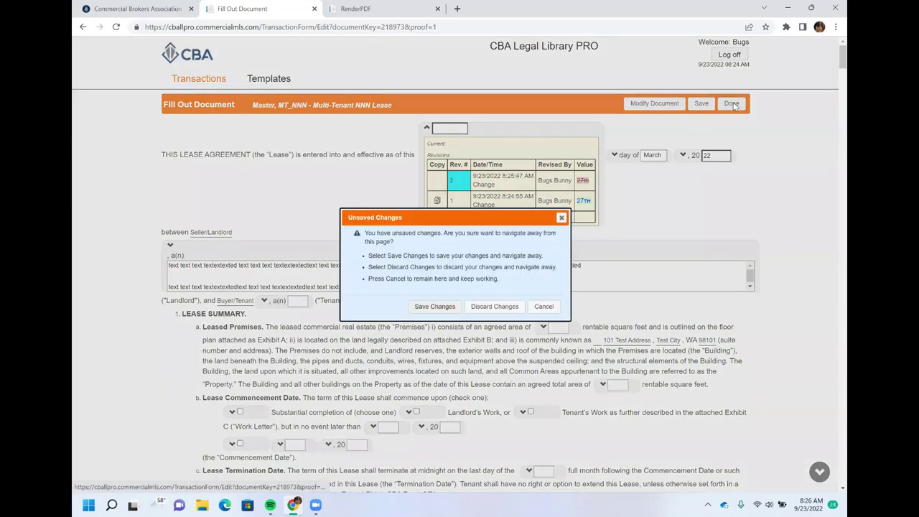
# Discard the unsaved day-field change and return to the lease's Document Detail page
pyautogui.click(502, 309)
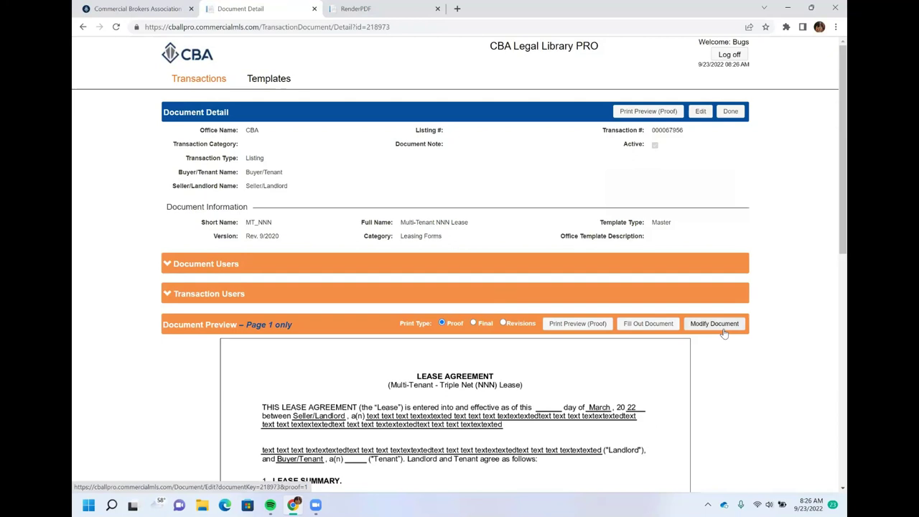
# Open the Multi-Tenant NNN Lease template in the Modify Document editor
pyautogui.click(722, 329)
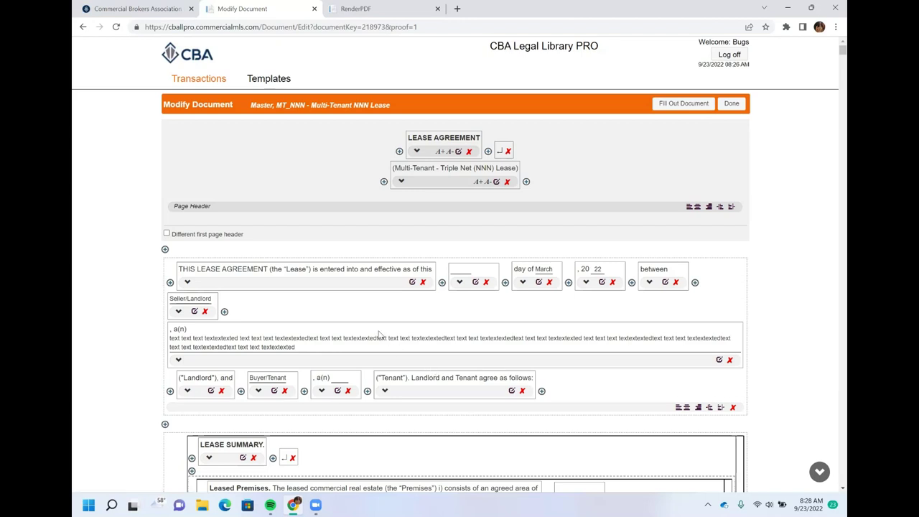
# End the opening clause with 'adding language', bold THIS LEASE AGREEMENT, italicize 'effective as of', and save
pyautogui.click(412, 282)
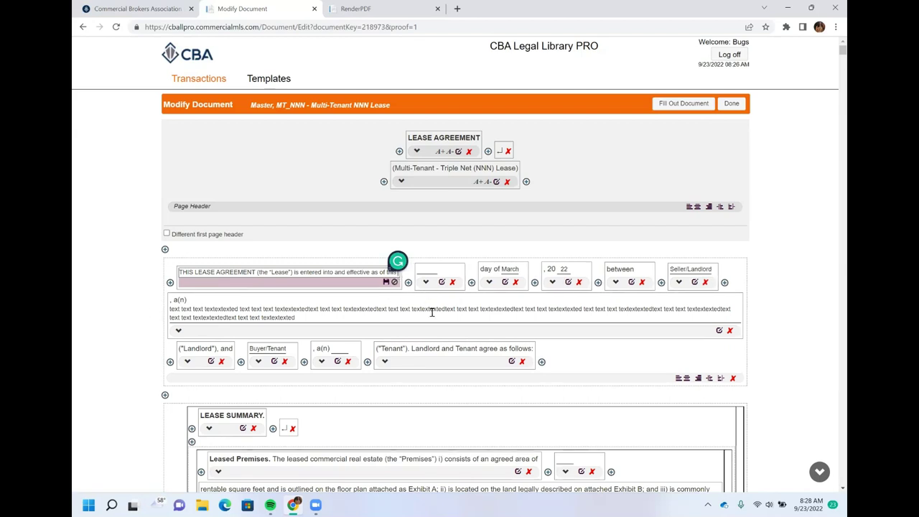
pyautogui.write('lan')
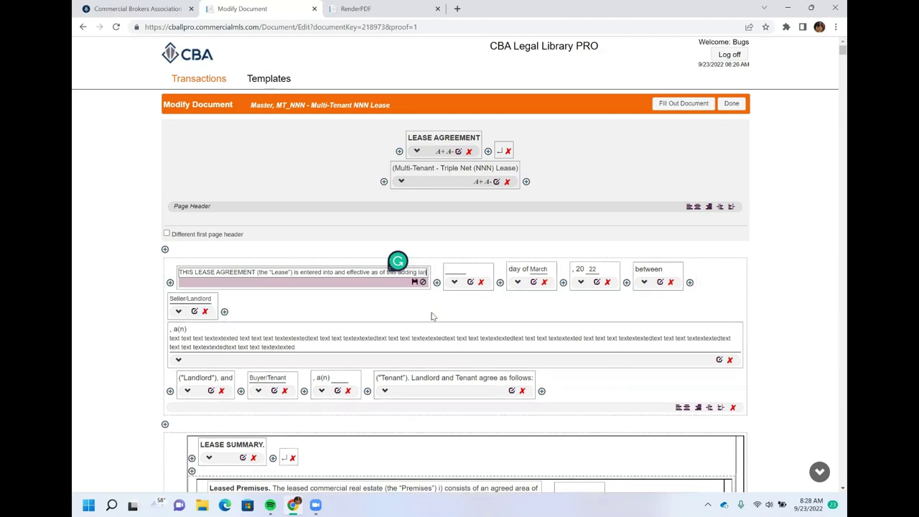
pyautogui.write('guage')
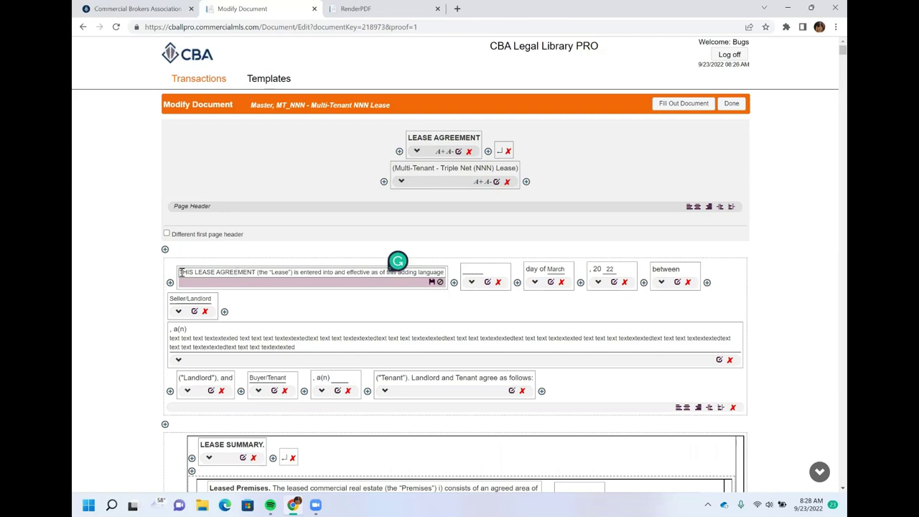
pyautogui.moveTo(179, 274); pyautogui.dragTo(394, 273)
pyautogui.click(217, 293)
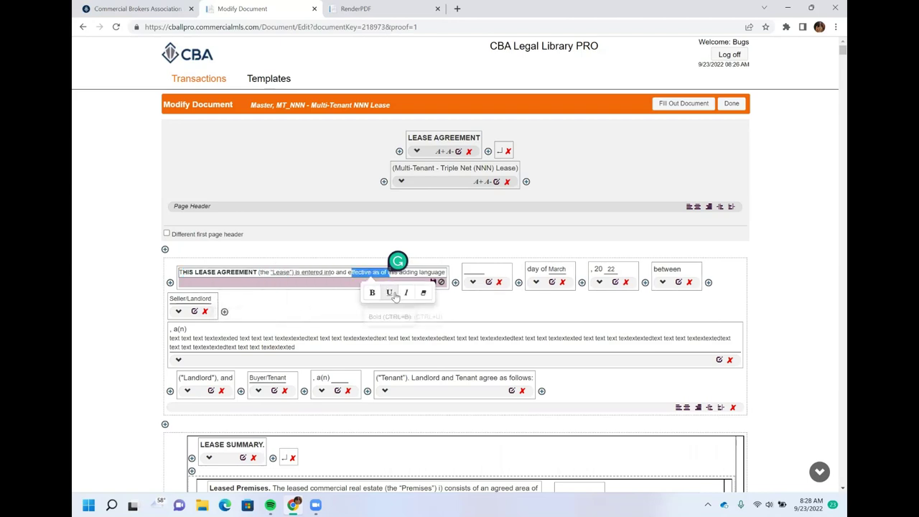
pyautogui.click(408, 292)
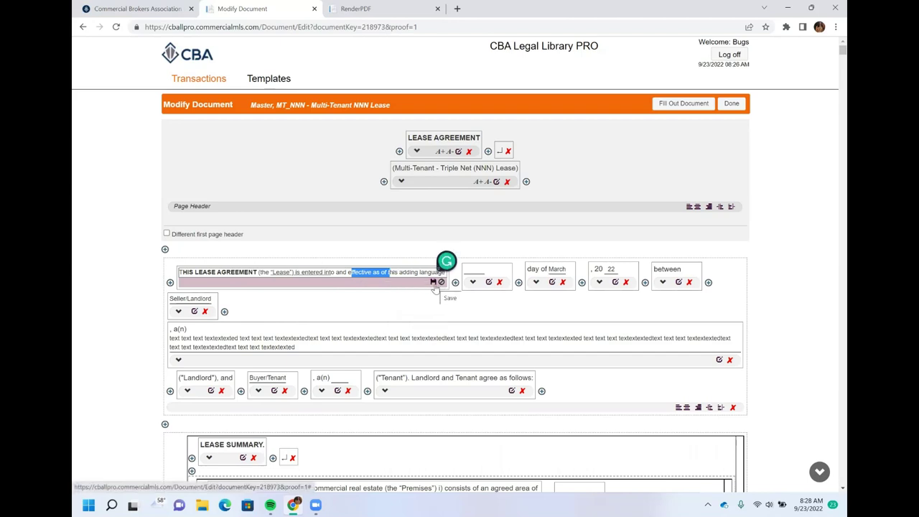
pyautogui.click(433, 283)
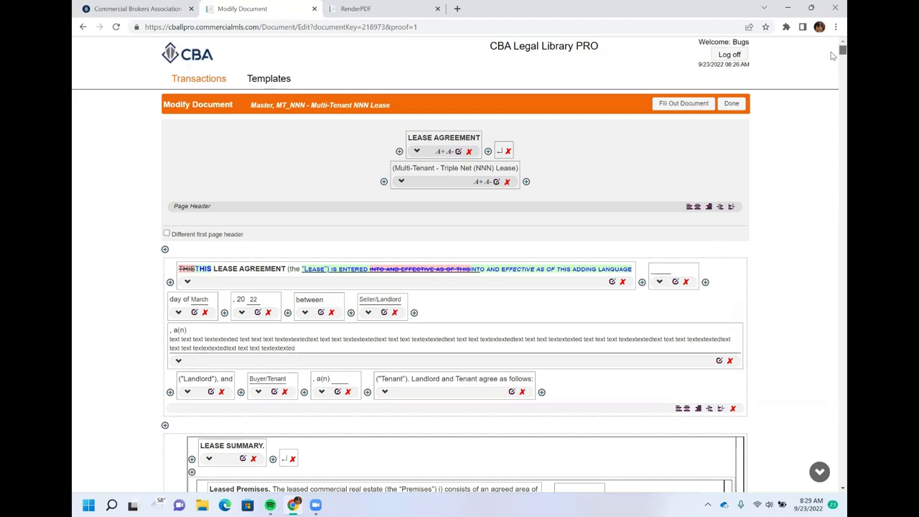
# Delete the Leased Premises list item and switch to the RenderPDF proof tab
pyautogui.scroll(-2, 832, 56)
pyautogui.scroll(-2, 832, 59)
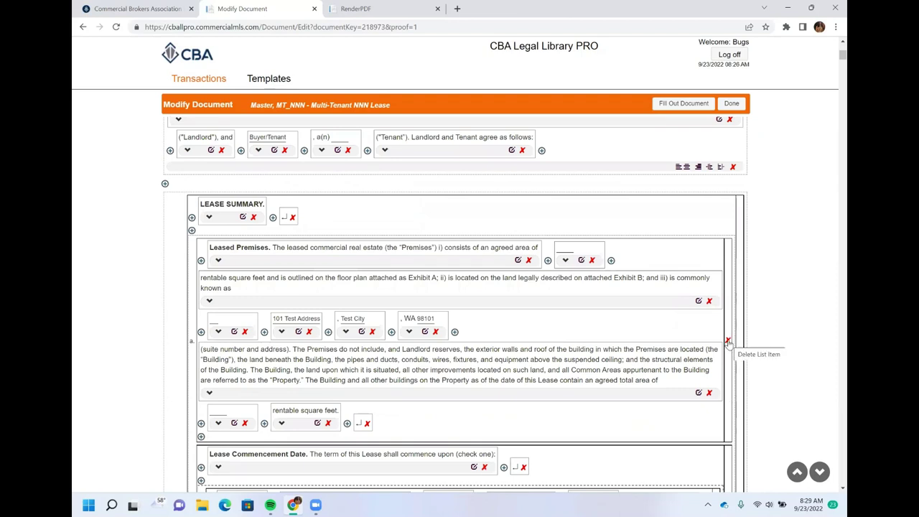
pyautogui.click(728, 341)
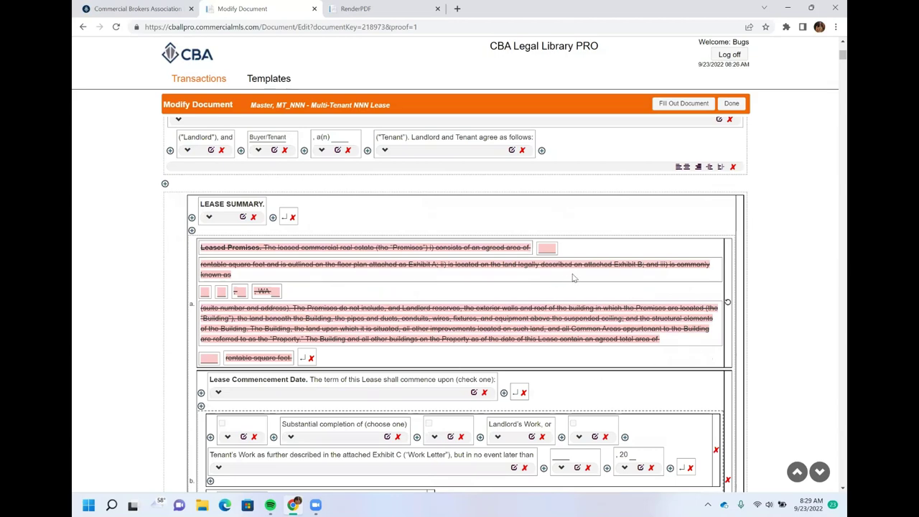
pyautogui.click(356, 8)
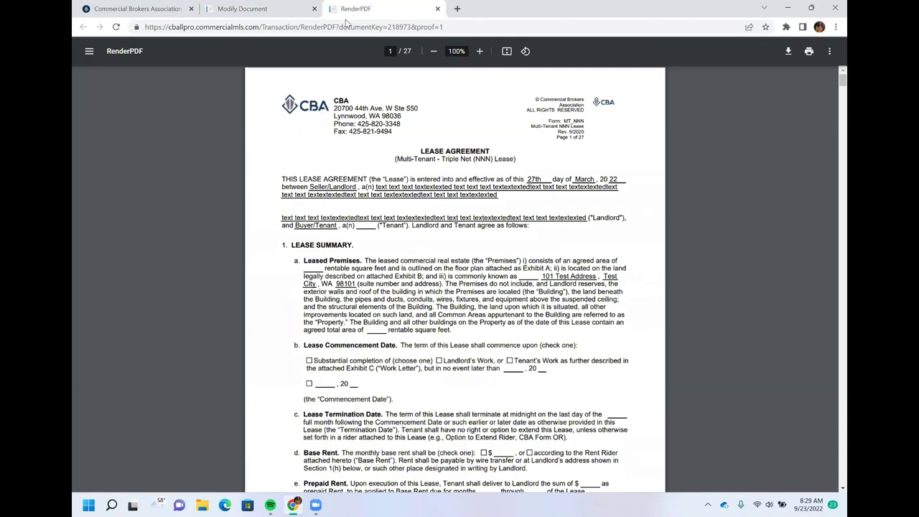
# Reload the PDF proof to review the edits, then return to the Modify Document editor
pyautogui.press('F5')
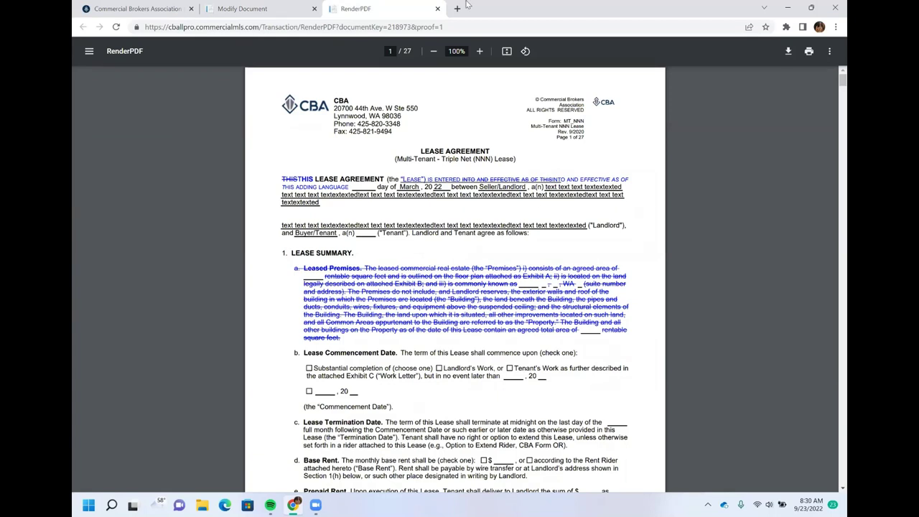
pyautogui.click(260, 7)
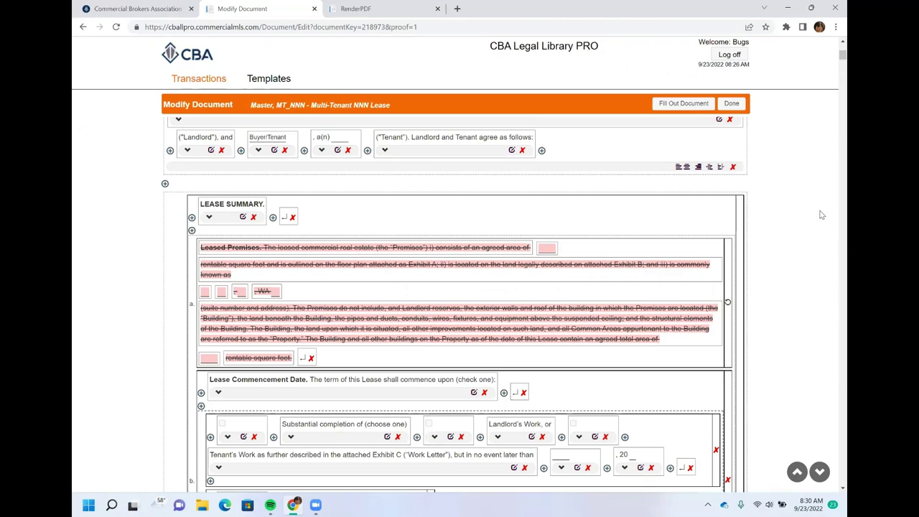
# Expand the opening clause's revision history, then scroll back down to Leased Premises
pyautogui.scroll(2, 823, 215)
pyautogui.scroll(2, 823, 215)
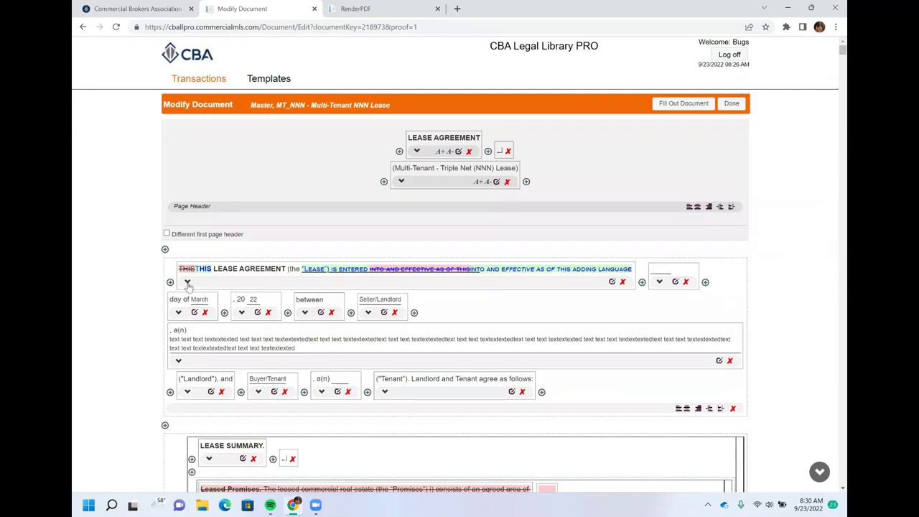
pyautogui.click(187, 283)
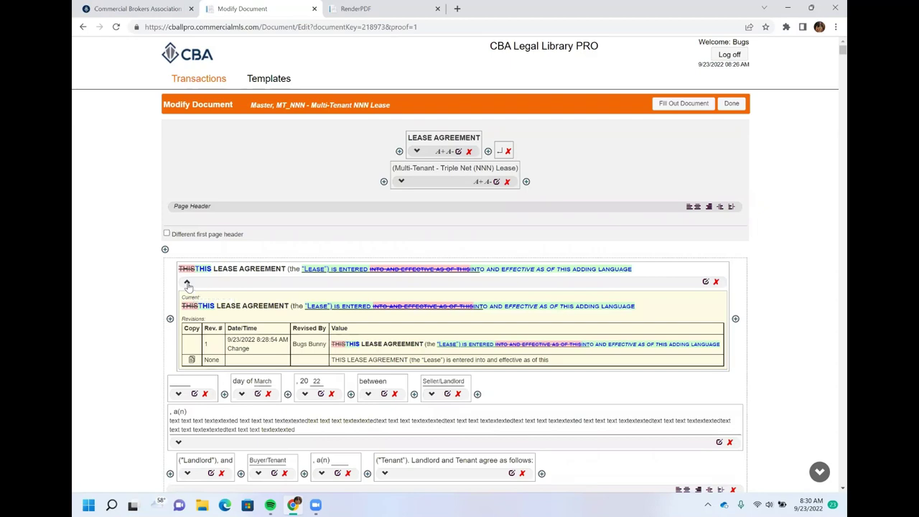
pyautogui.scroll(-3, 188, 286)
pyautogui.scroll(-1, 188, 285)
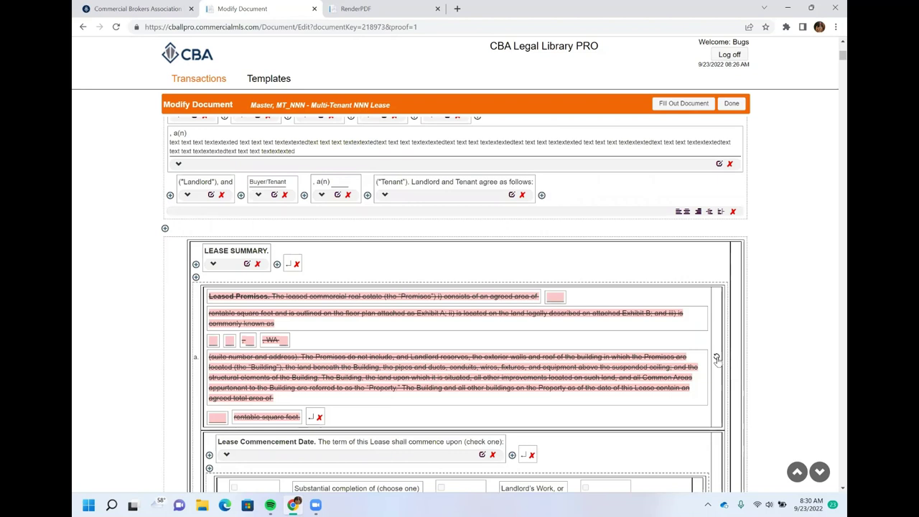
# Restore the deleted Leased Premises item, leaving the LEASE SUMMARY unchanged
pyautogui.click(716, 357)
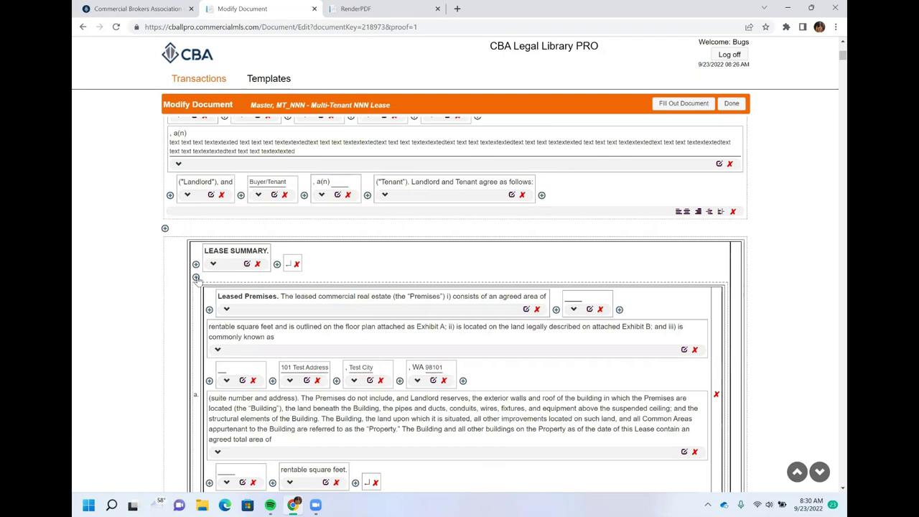
pyautogui.click(165, 230)
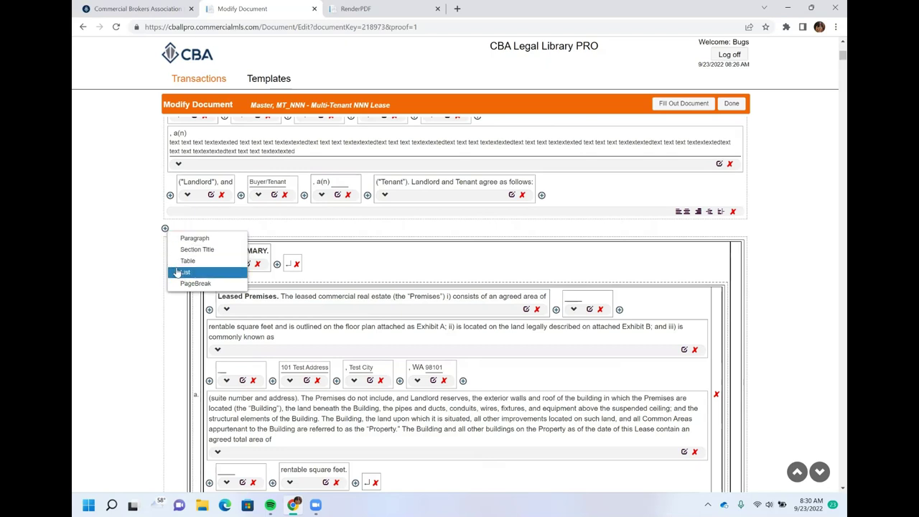
pyautogui.click(443, 230)
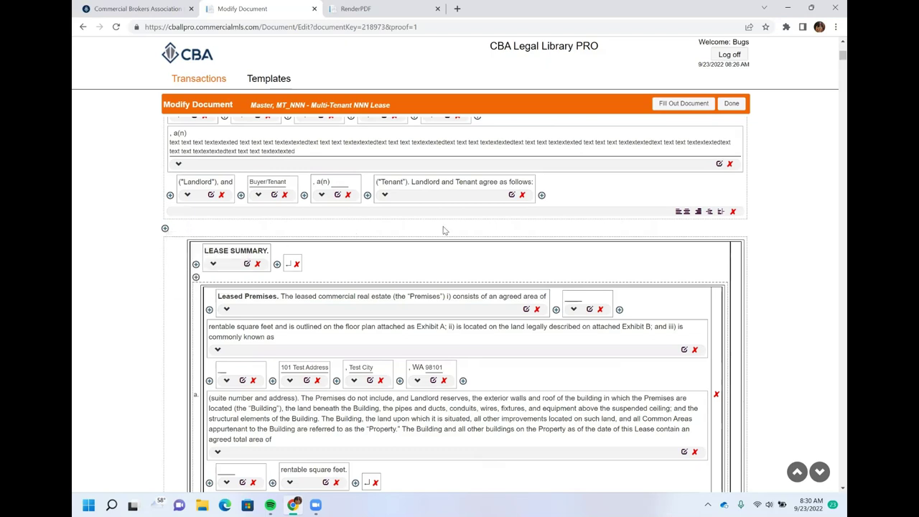
# Add a text line reading 'this is my new text' after the Tenant agreement sentence
pyautogui.click(542, 196)
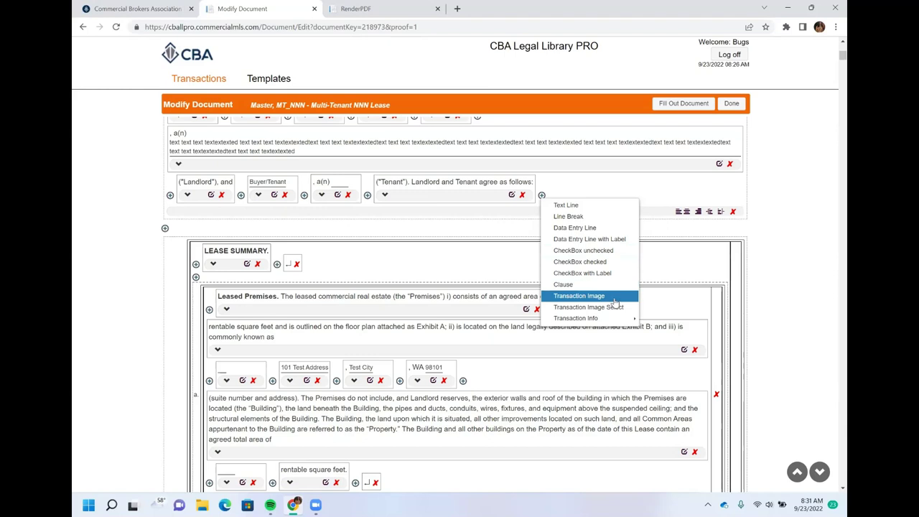
pyautogui.moveTo(611, 324)
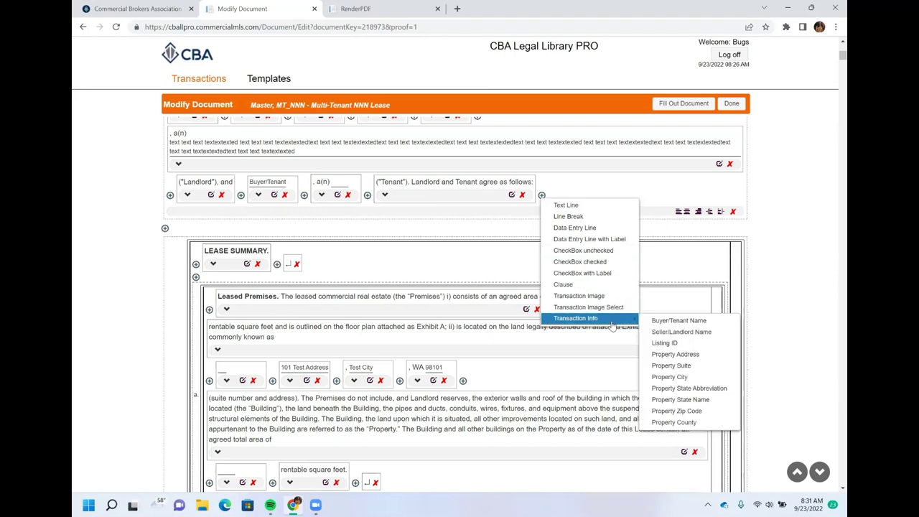
pyautogui.click(589, 206)
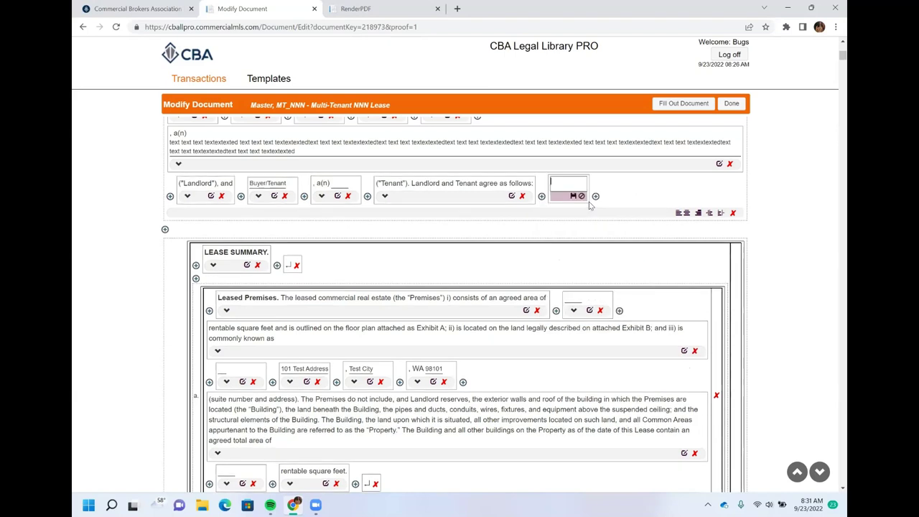
pyautogui.write('this is my new d')
pyautogui.write('ext')
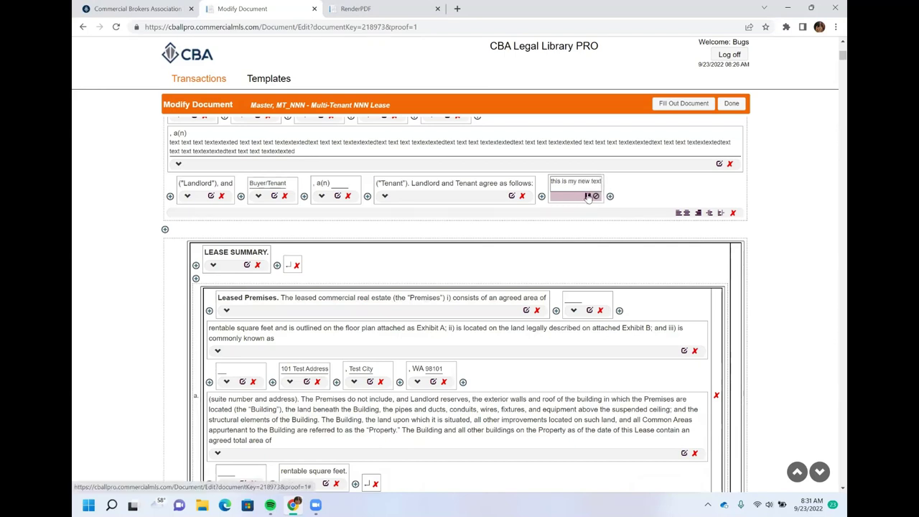
pyautogui.click(588, 196)
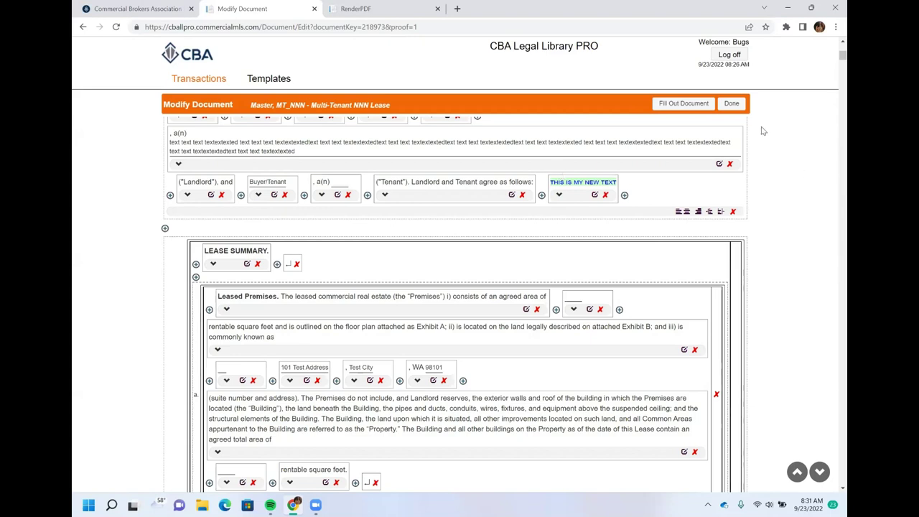
# Finish the lease edits, return to the transaction, and start a new attachment
pyautogui.click(733, 104)
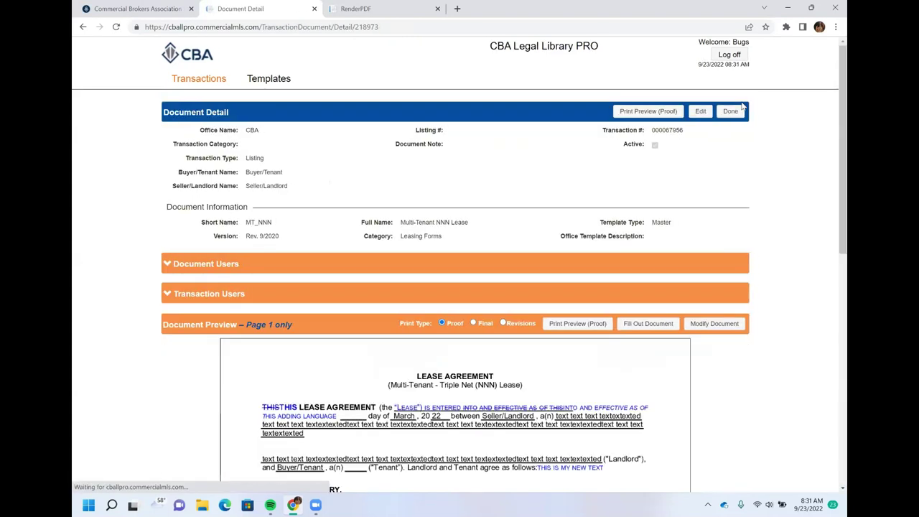
pyautogui.click(730, 112)
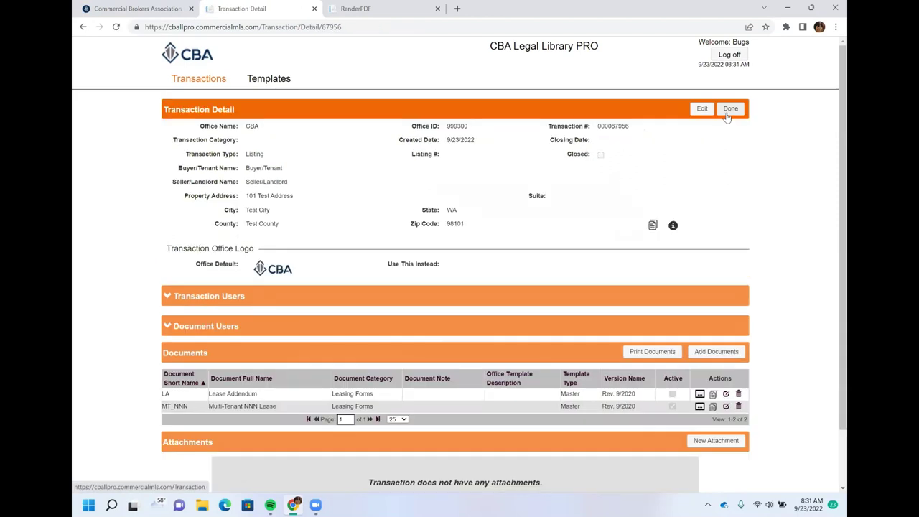
pyautogui.scroll(-2, 831, 318)
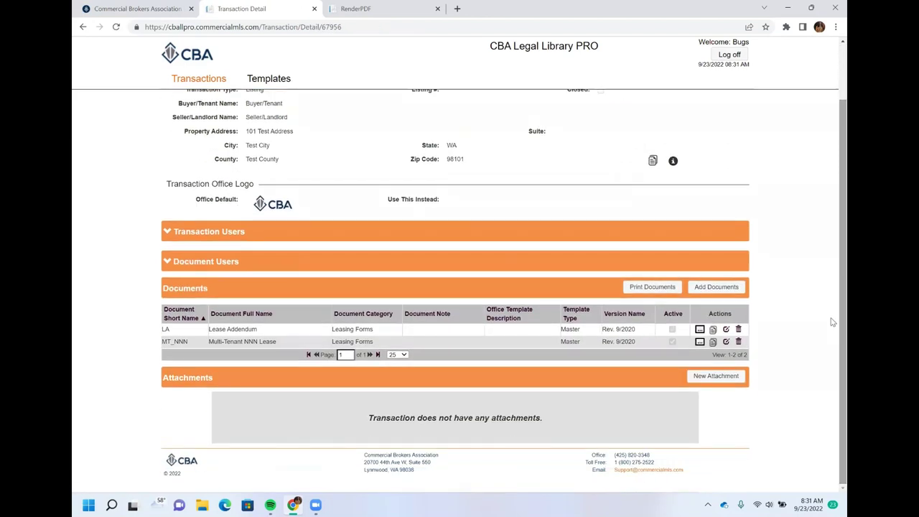
pyautogui.click(739, 376)
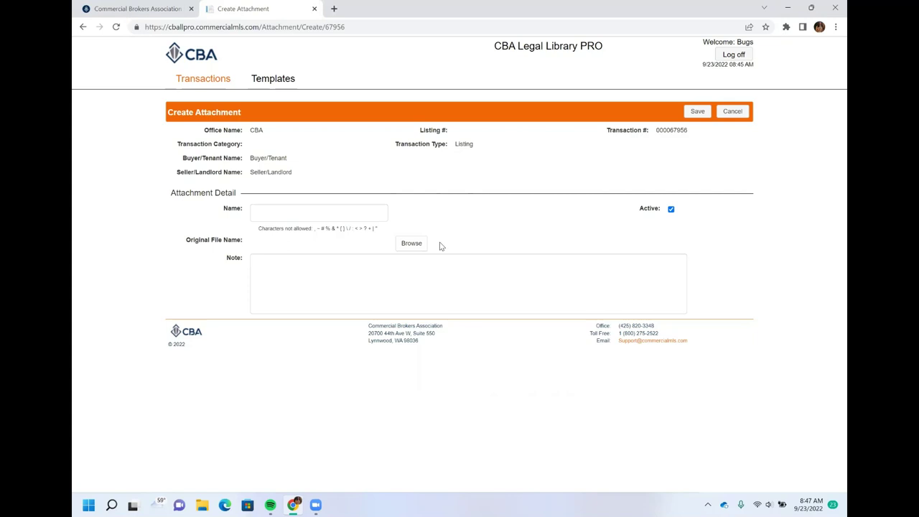
# Attach the attachment.png file from the LLPro CE folder
pyautogui.click(411, 244)
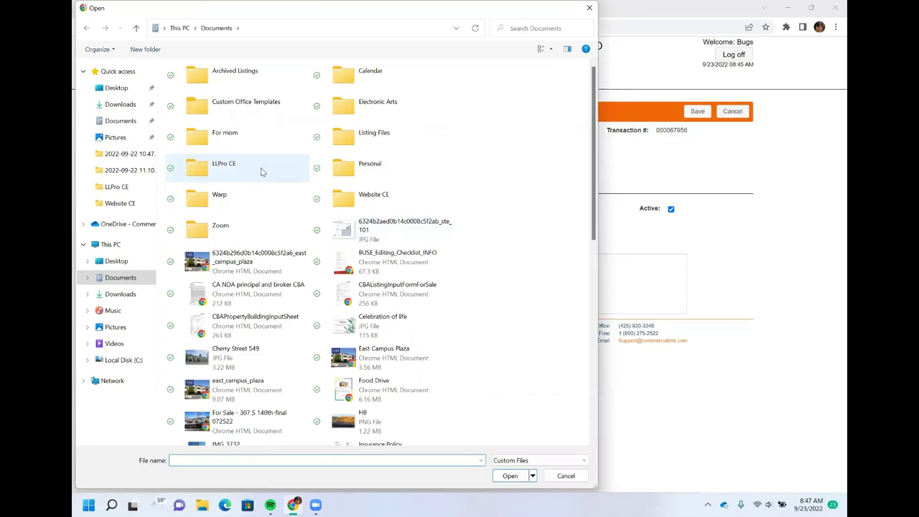
pyautogui.doubleClick(262, 171)
pyautogui.click(199, 99)
pyautogui.doubleClick(201, 102)
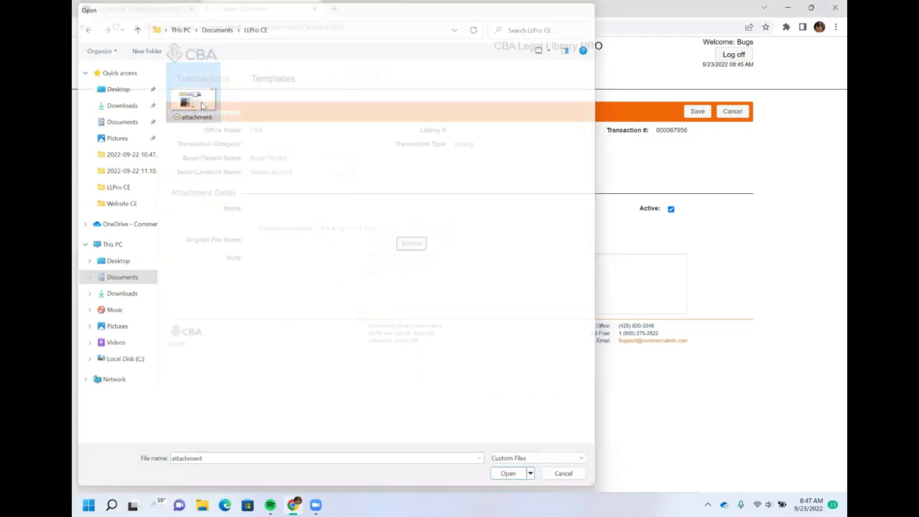
# Name the attachment 'Test Image to Embed' with the note 'note to self'
pyautogui.click(294, 206)
pyautogui.write('Te')
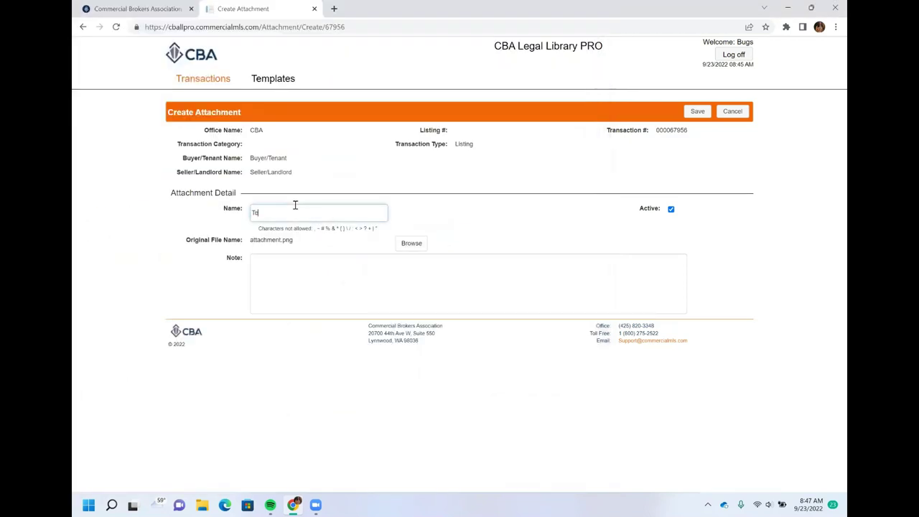
pyautogui.write('st Image to Embed')
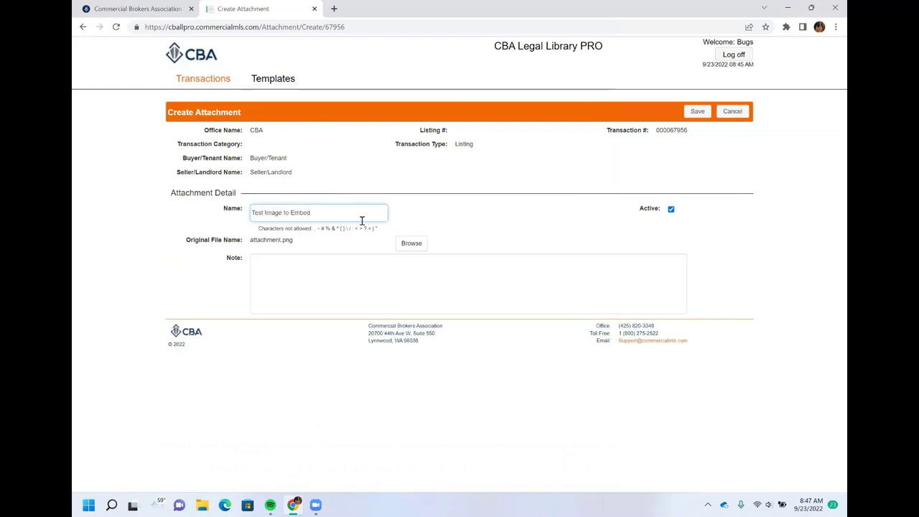
pyautogui.click(346, 285)
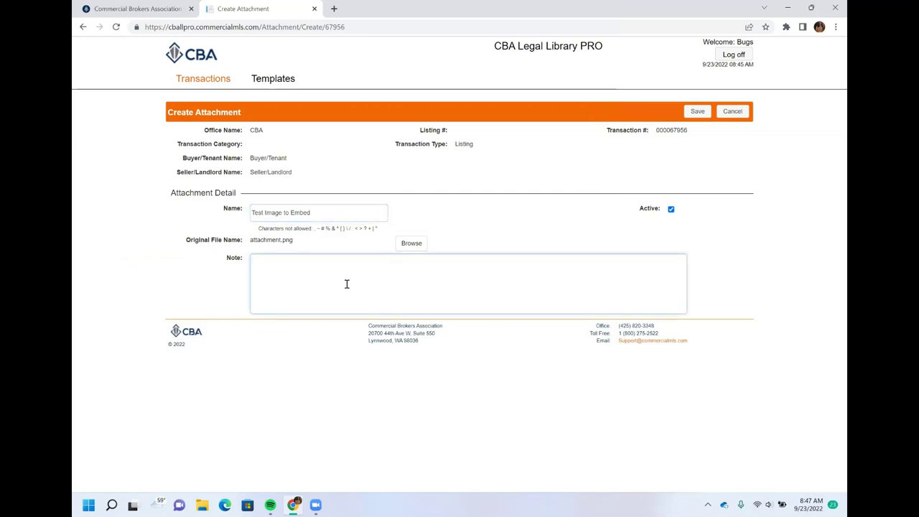
pyautogui.write('note to')
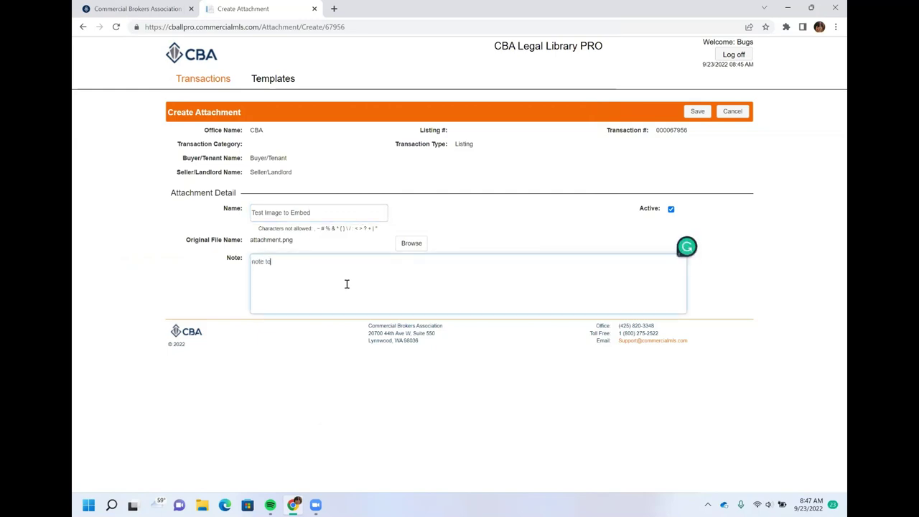
pyautogui.write(' self')
# Save the attachment, preview its image, and return to the transaction details
pyautogui.click(698, 113)
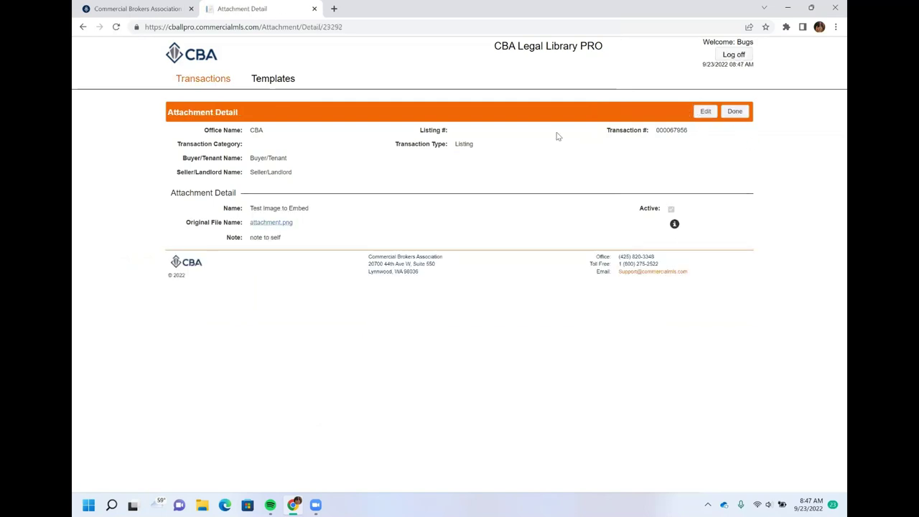
pyautogui.click(273, 223)
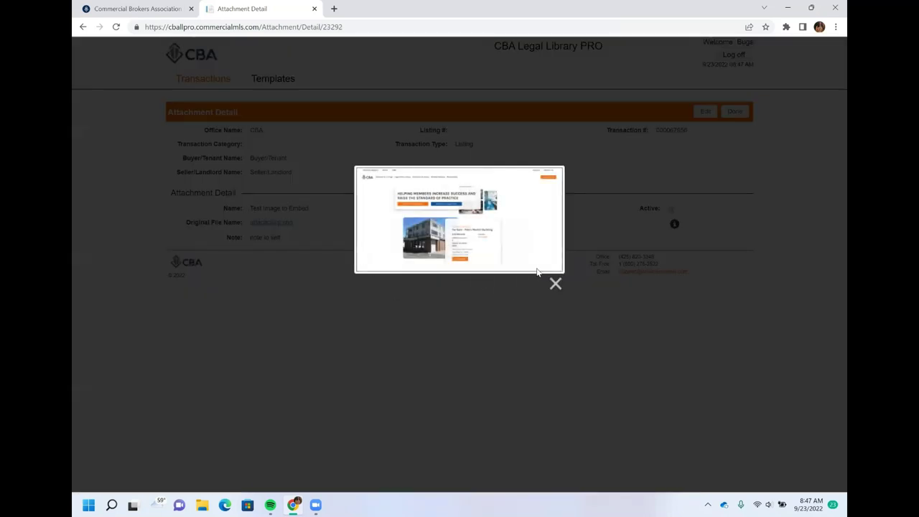
pyautogui.click(555, 284)
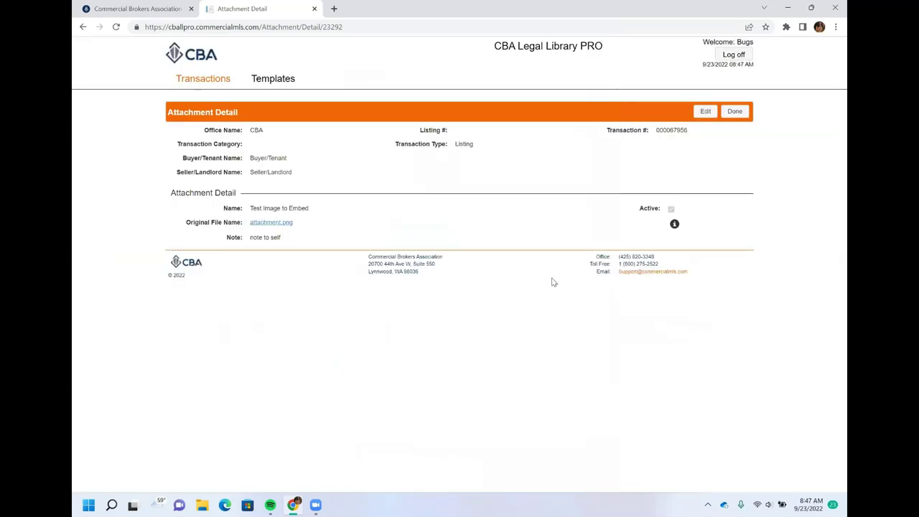
pyautogui.click(743, 112)
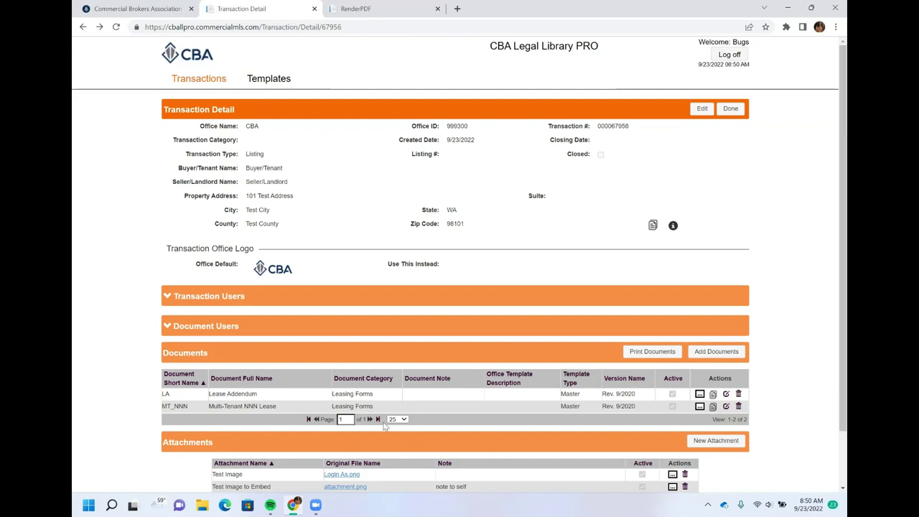
# Open the MT_NNN lease for modification and search 'exhibit' to reach EXHIBIT C Work Letter
pyautogui.click(259, 406)
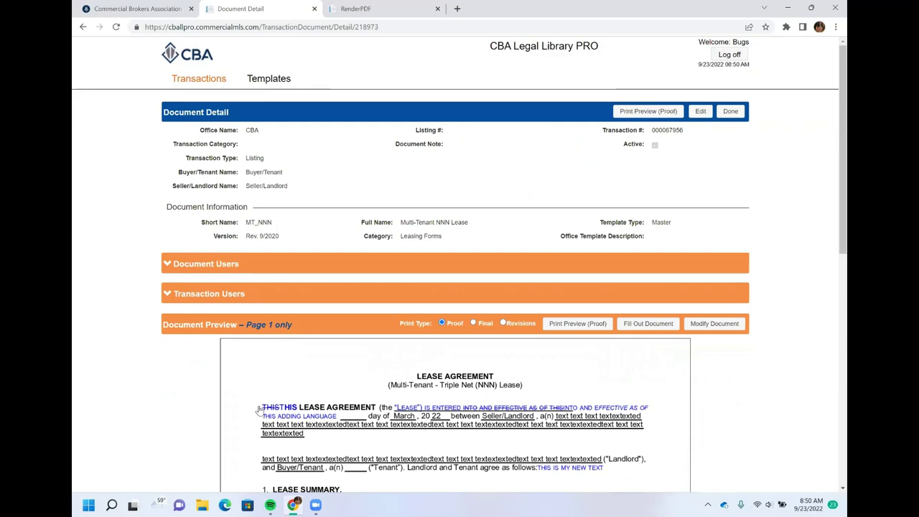
pyautogui.click(710, 323)
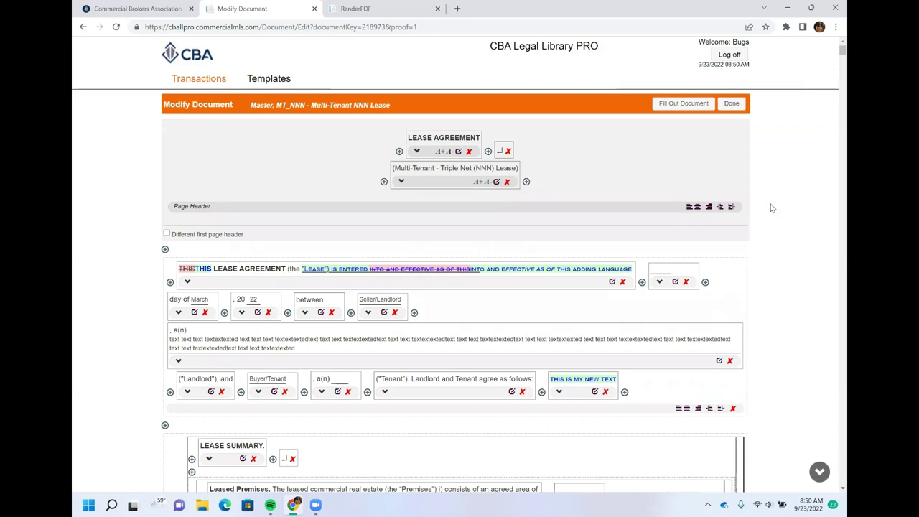
pyautogui.hotkey('ctrl', 'f')
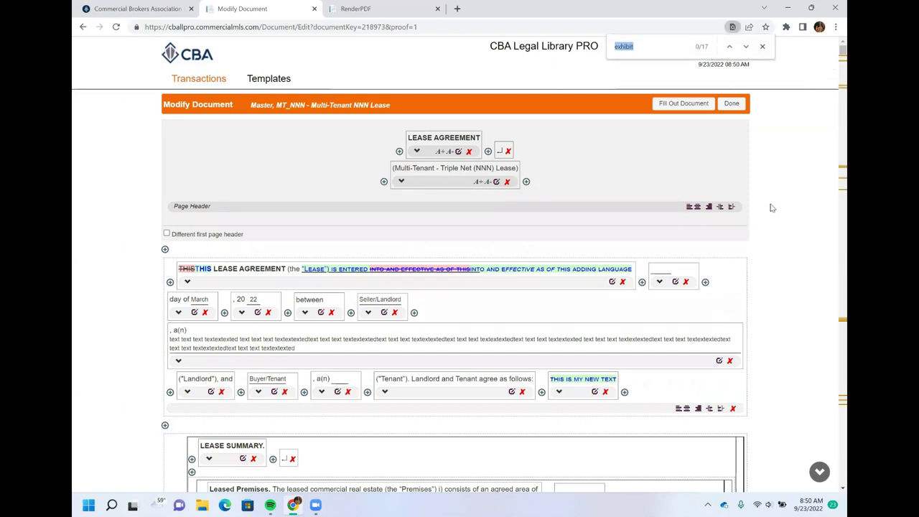
pyautogui.press('Return')
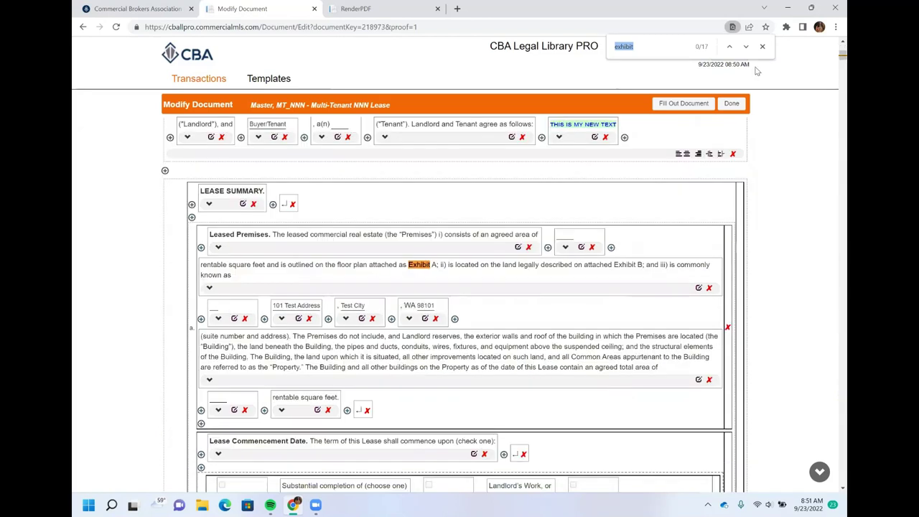
pyautogui.click(730, 47)
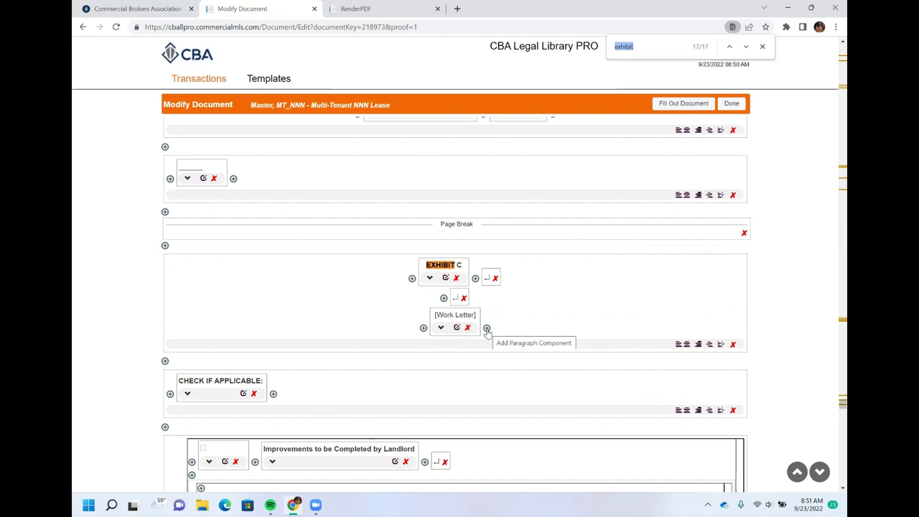
# Insert a Transaction Image block with 'Test Image to Embed' after Work Letter and save it
pyautogui.click(487, 328)
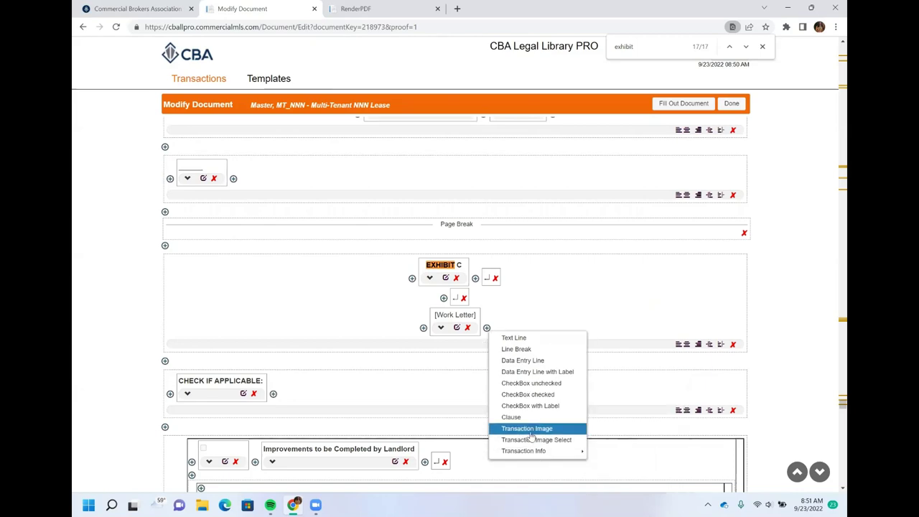
pyautogui.click(530, 432)
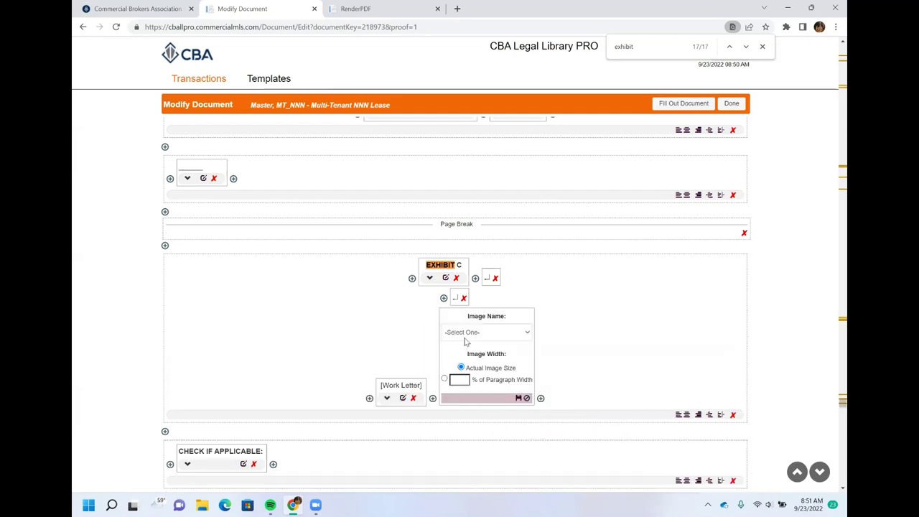
pyautogui.click(466, 334)
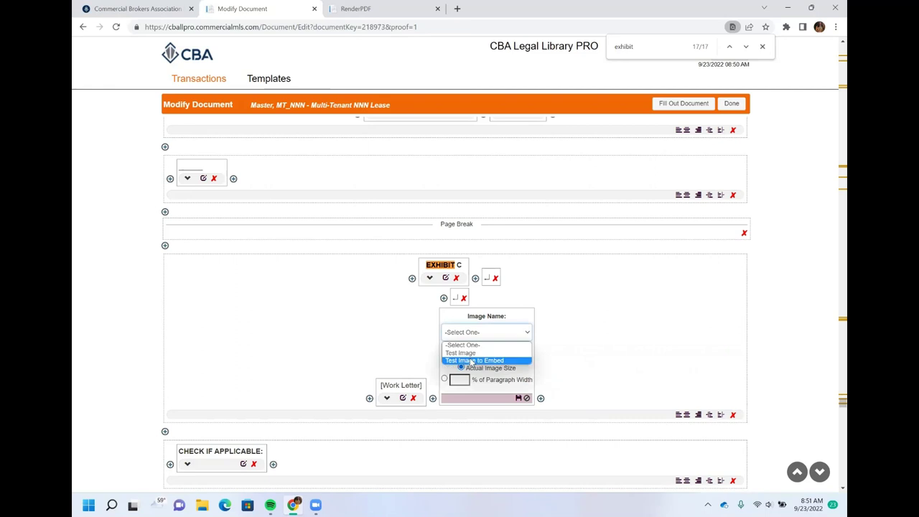
pyautogui.click(471, 360)
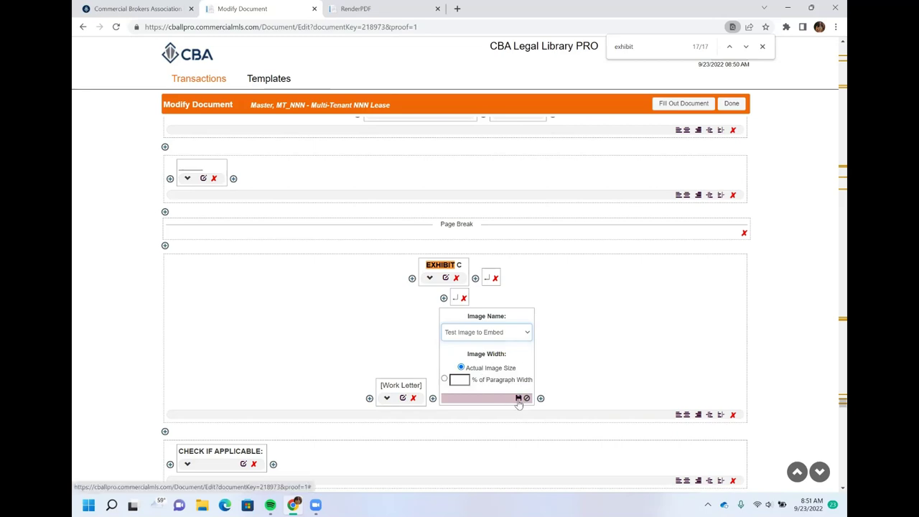
pyautogui.click(517, 399)
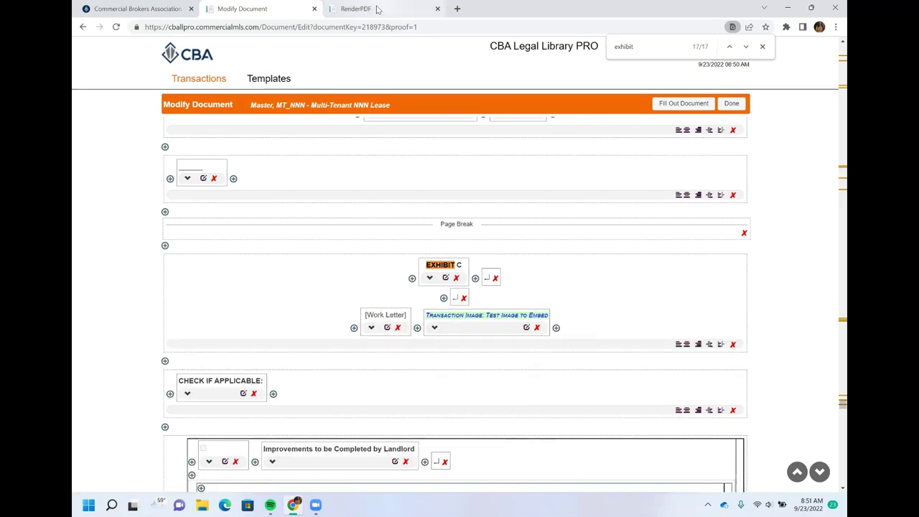
pyautogui.click(376, 10)
# Reload the lease proof PDF, check the embedded image on page 24, then return to the editor
pyautogui.press('F5')
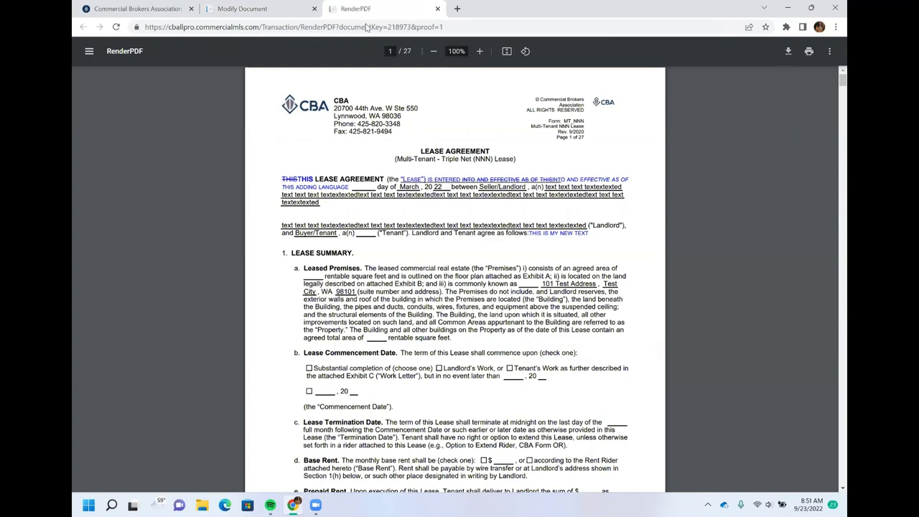
pyautogui.scroll(-2, 833, 122)
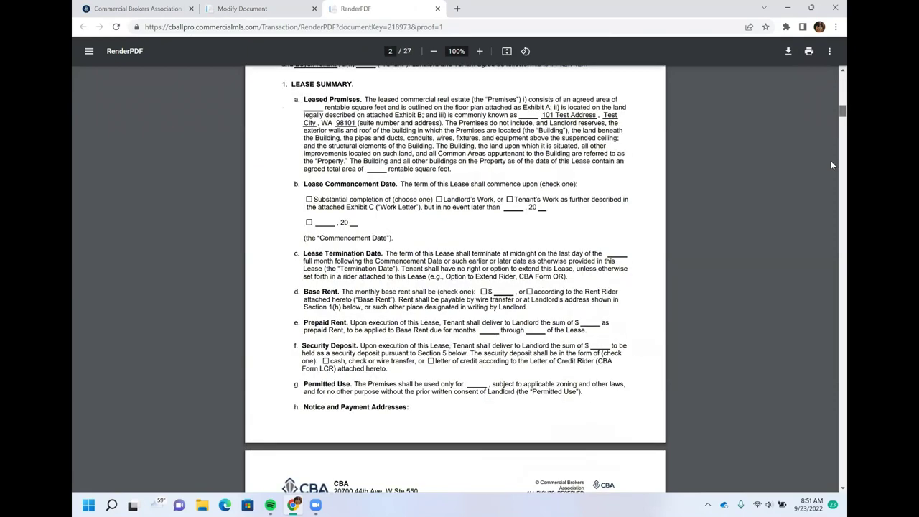
pyautogui.scroll(-20, 832, 323)
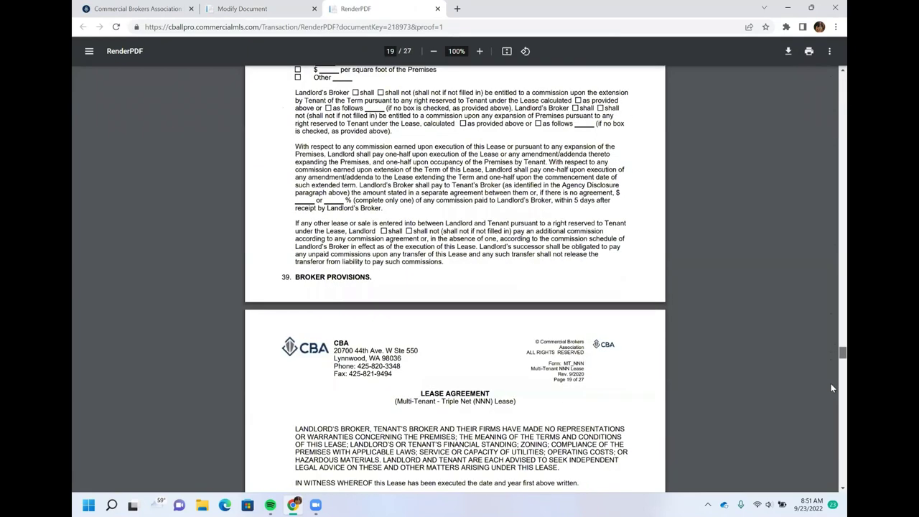
pyautogui.scroll(-20, 831, 426)
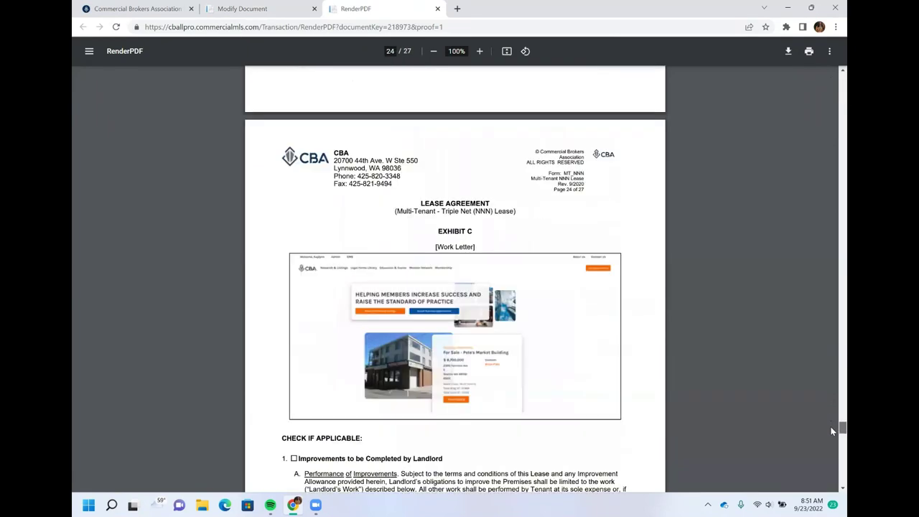
pyautogui.scroll(-1, 833, 431)
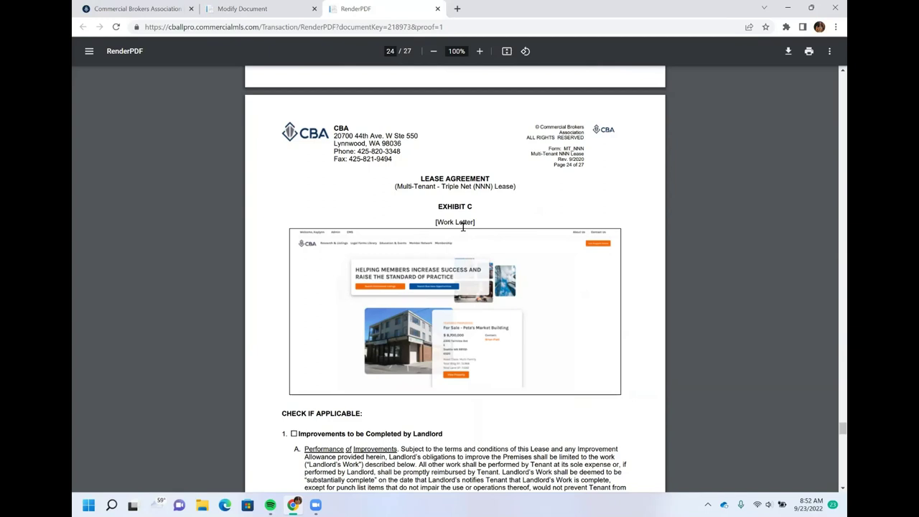
pyautogui.click(272, 8)
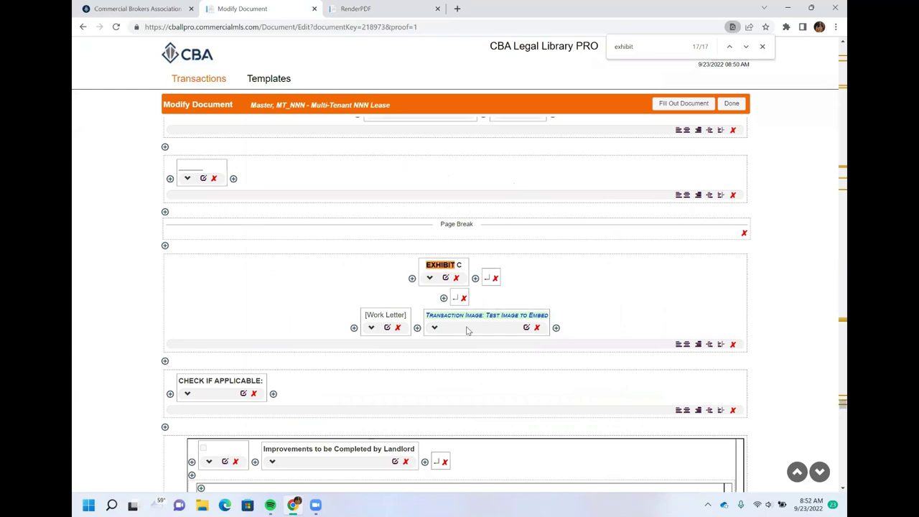
# Add a line break after Work Letter and review Exhibit C on page 24 of the proof
pyautogui.click(416, 328)
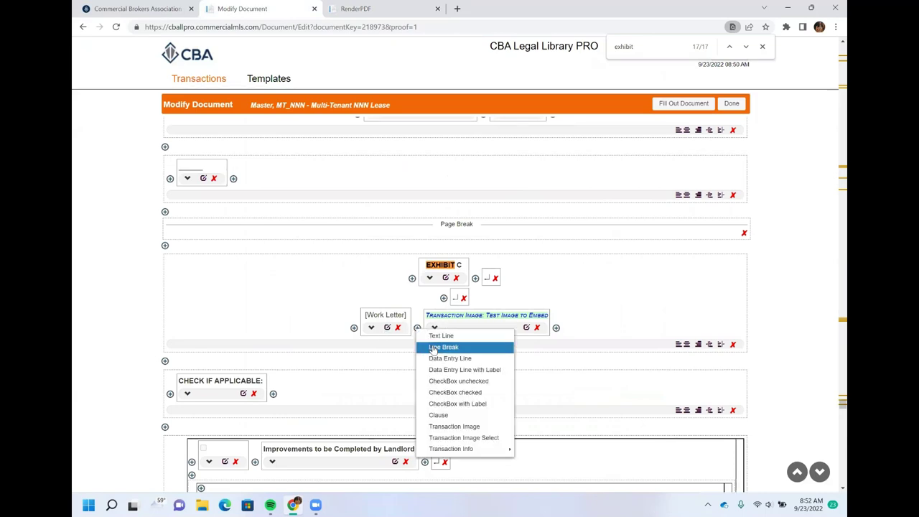
pyautogui.click(443, 347)
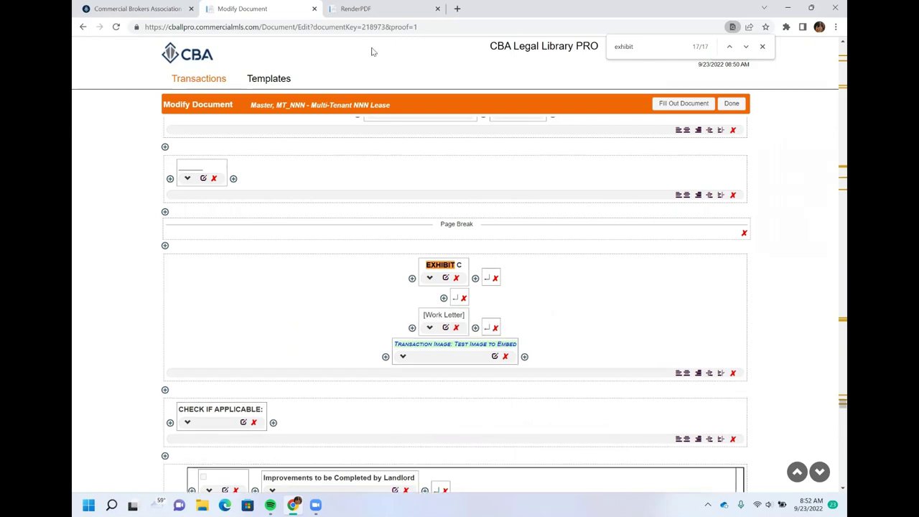
pyautogui.click(349, 9)
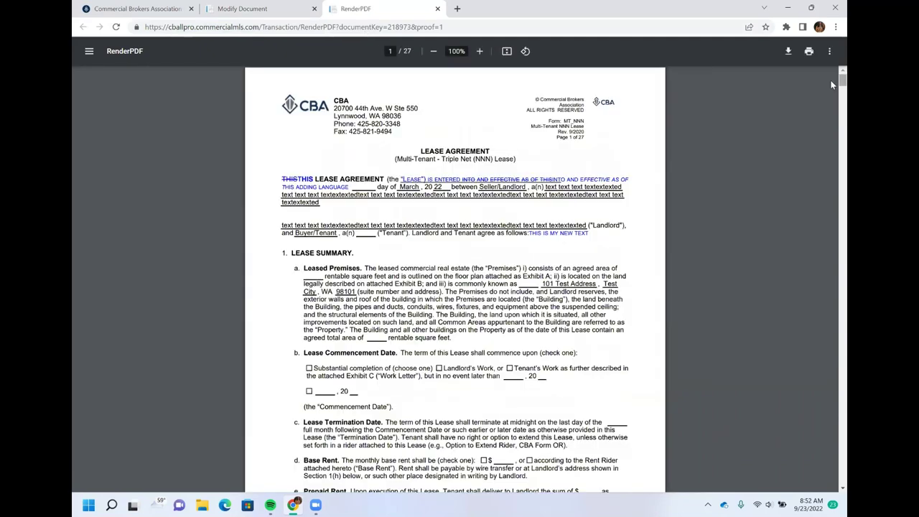
pyautogui.moveTo(835, 85); pyautogui.dragTo(834, 233)
pyautogui.moveTo(832, 301); pyautogui.dragTo(832, 433)
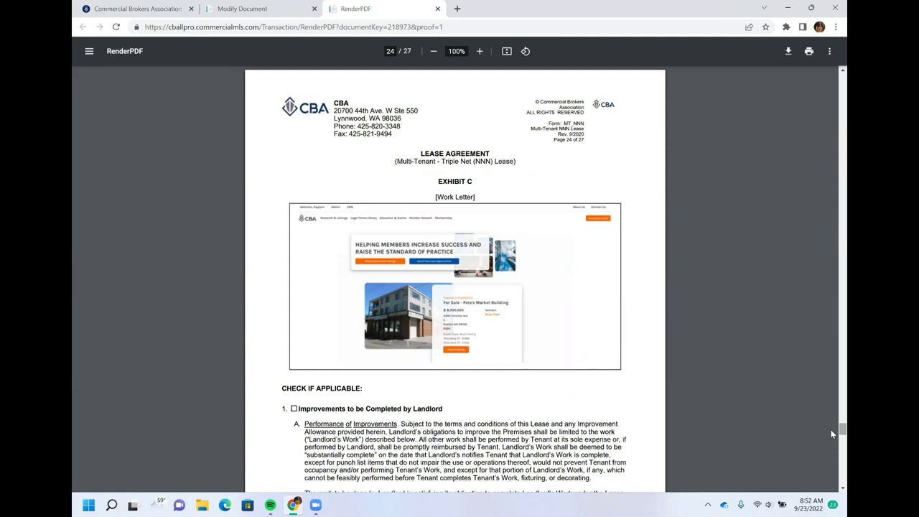
# Re-save the embedded image's name and width settings and finish editing the lease
pyautogui.click(267, 7)
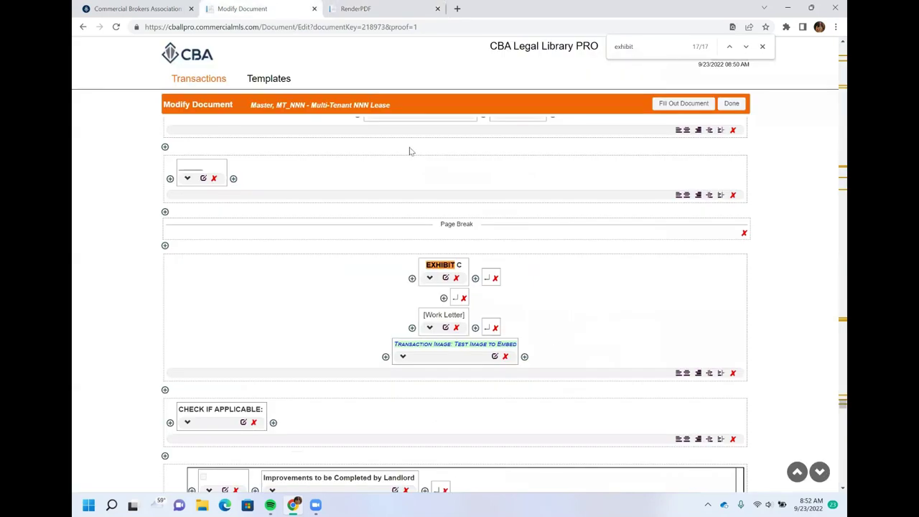
pyautogui.click(495, 357)
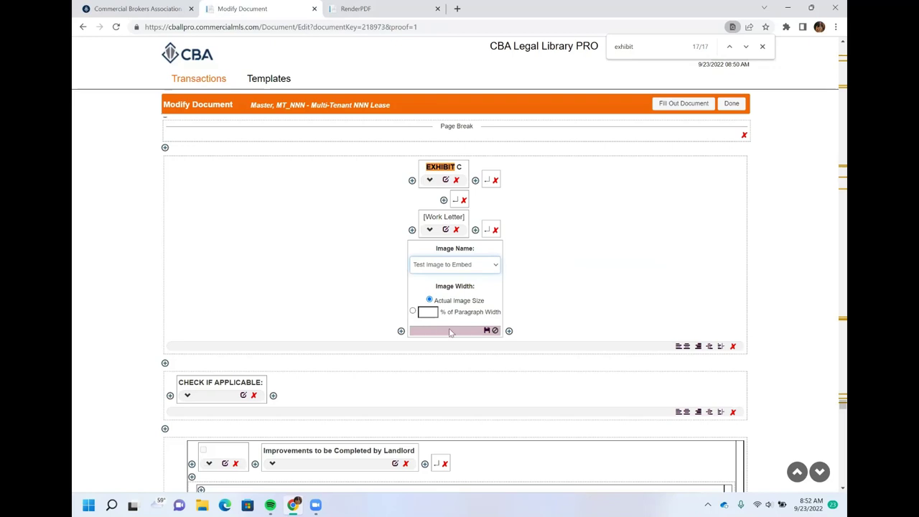
pyautogui.click(487, 331)
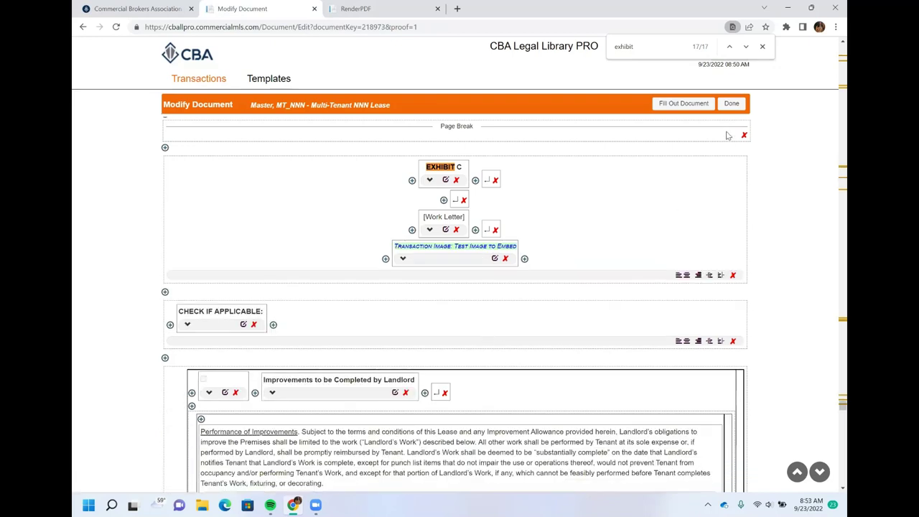
pyautogui.click(729, 103)
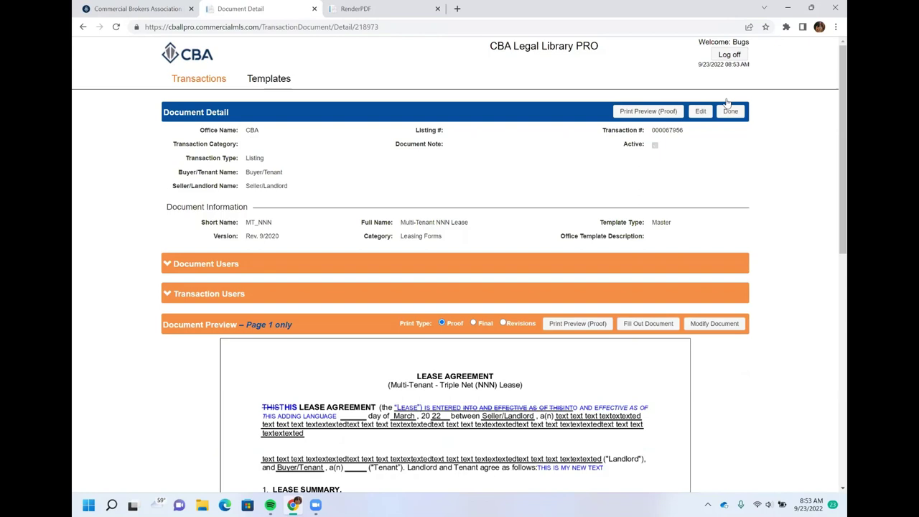
# Switch the print type to Revisions and review the revisions preview's Document Revisions Addendum
pyautogui.click(473, 324)
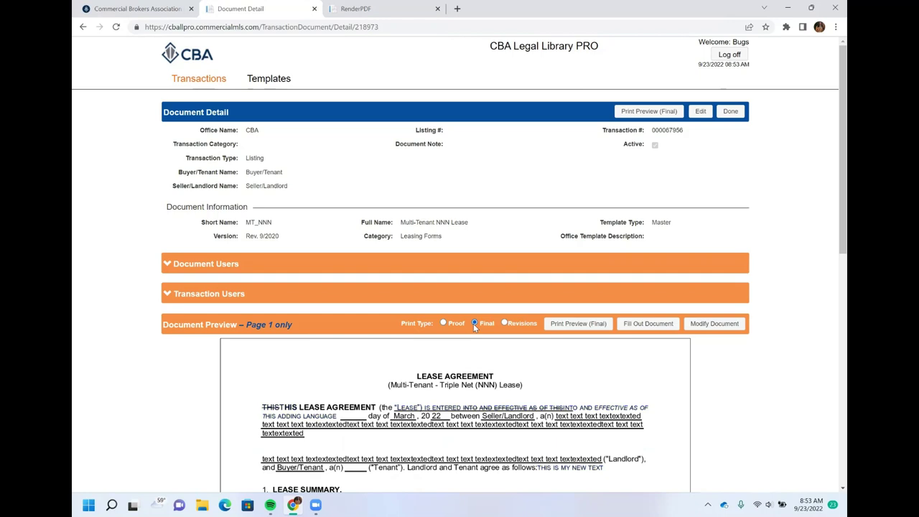
pyautogui.click(525, 326)
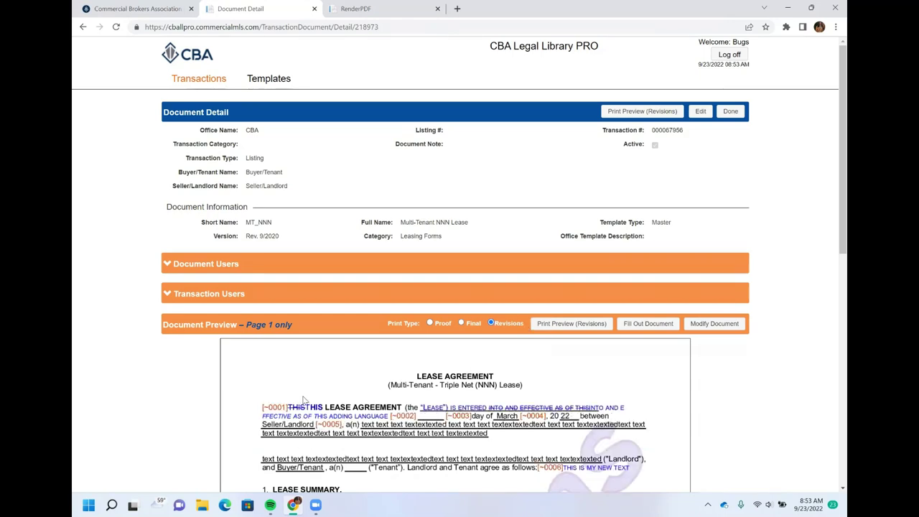
pyautogui.click(584, 324)
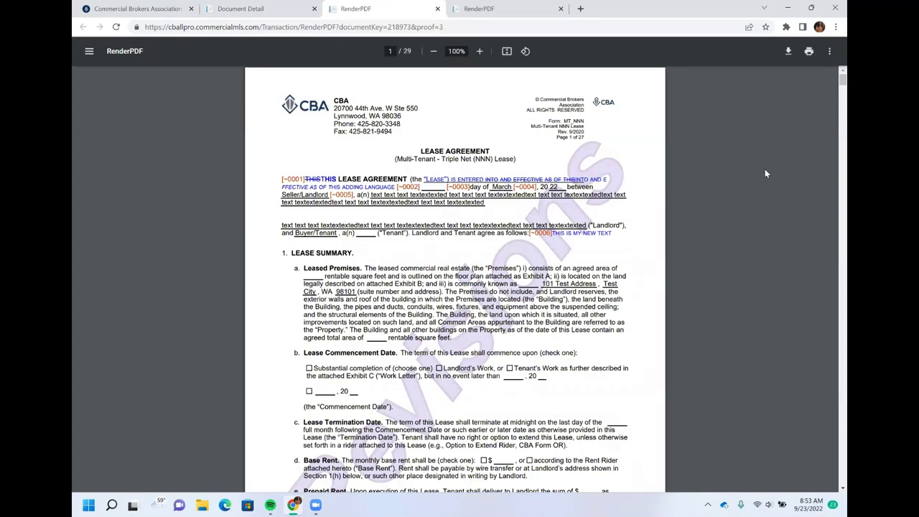
pyautogui.scroll(-10, 831, 83)
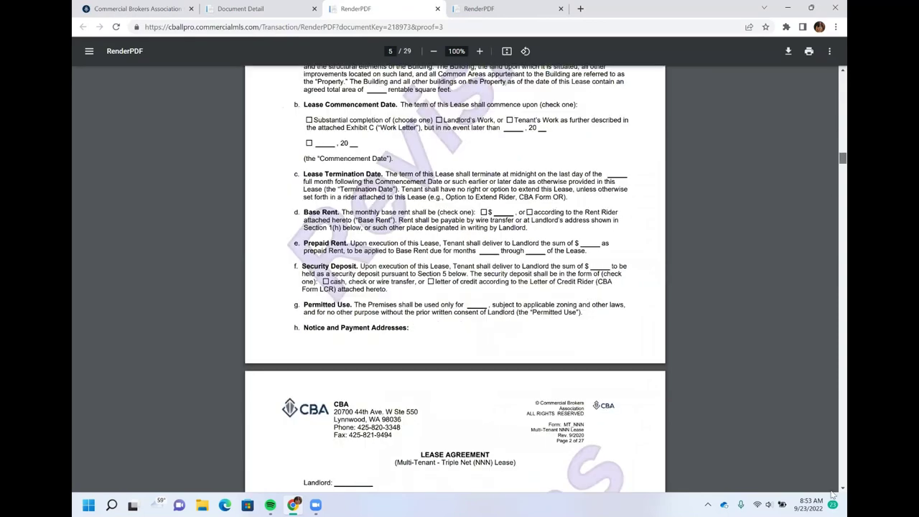
pyautogui.moveTo(831, 481); pyautogui.dragTo(832, 461)
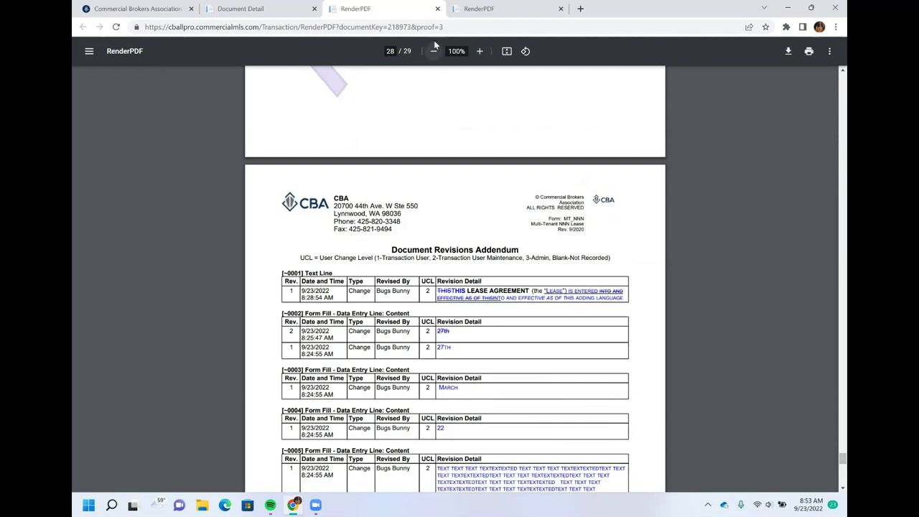
pyautogui.click(435, 9)
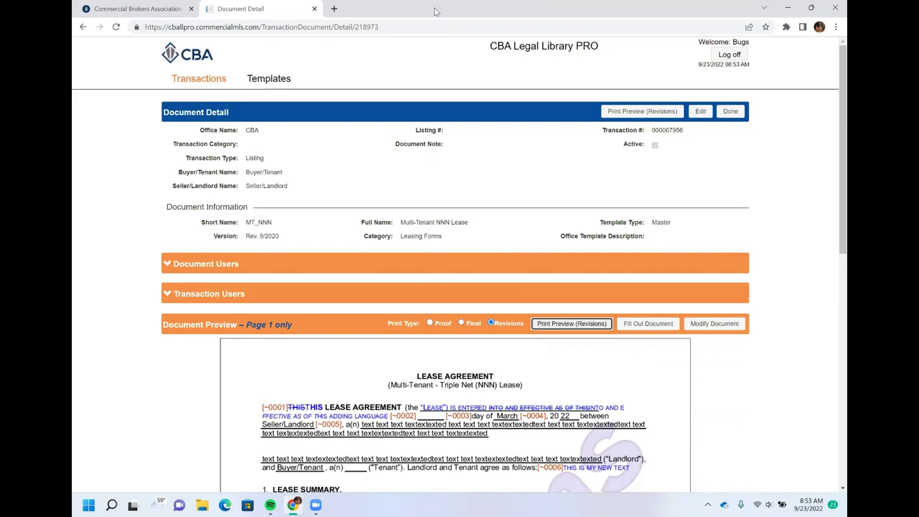
# Return to the transaction and open Print Documents for the LA and MT_NNN documents
pyautogui.click(740, 116)
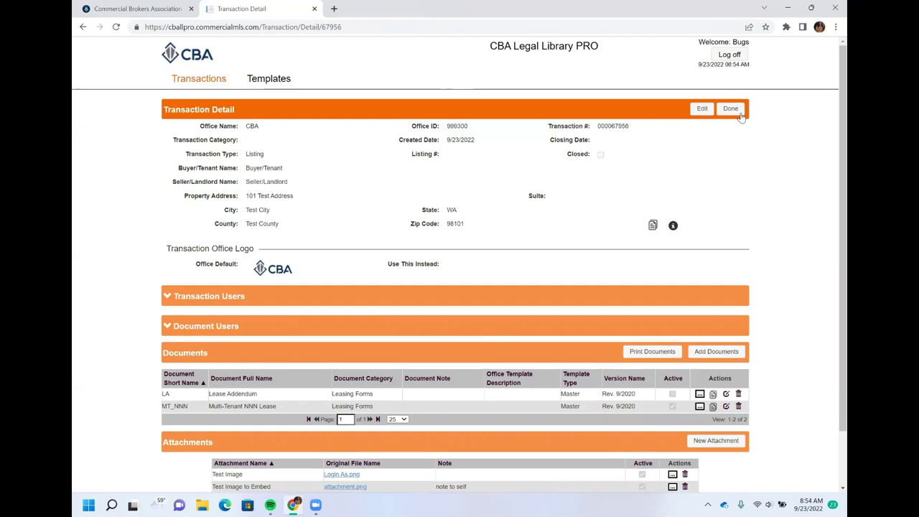
pyautogui.click(653, 352)
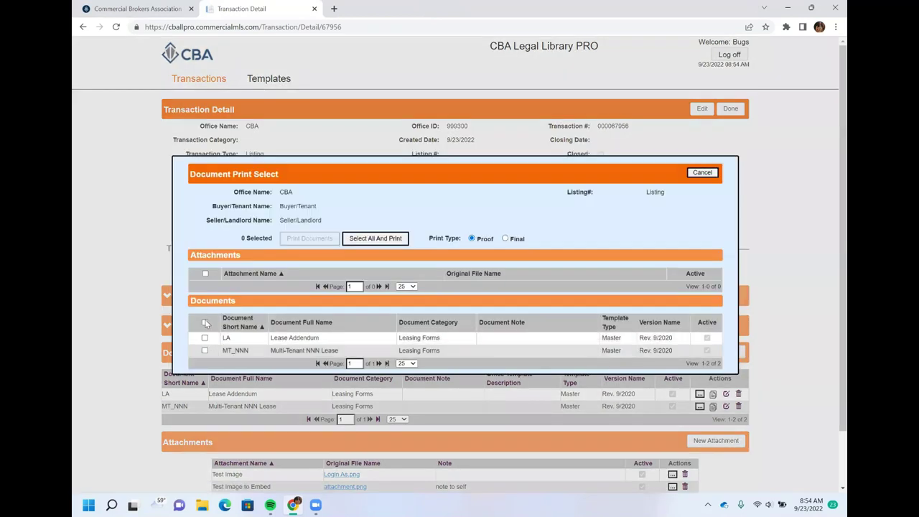
# Download both lease documents as a zip of proofs, then close the dialog and download bar
pyautogui.click(204, 323)
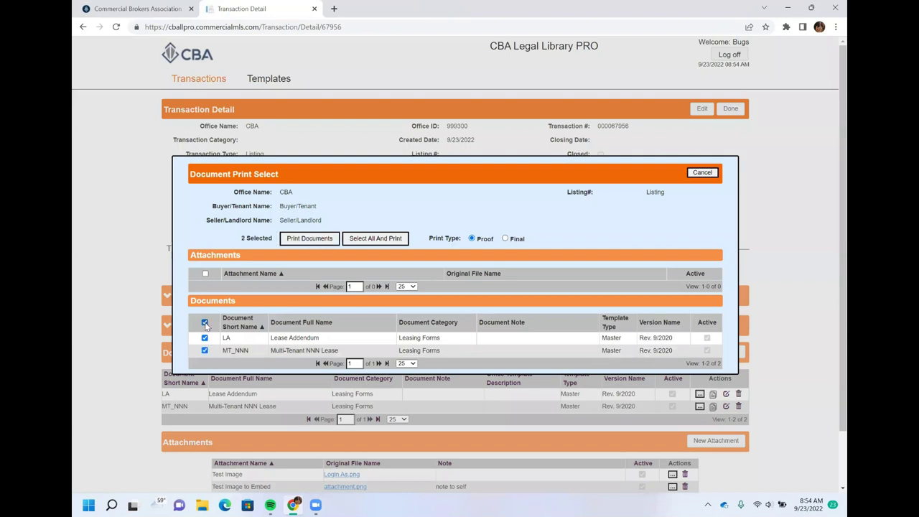
pyautogui.click(298, 239)
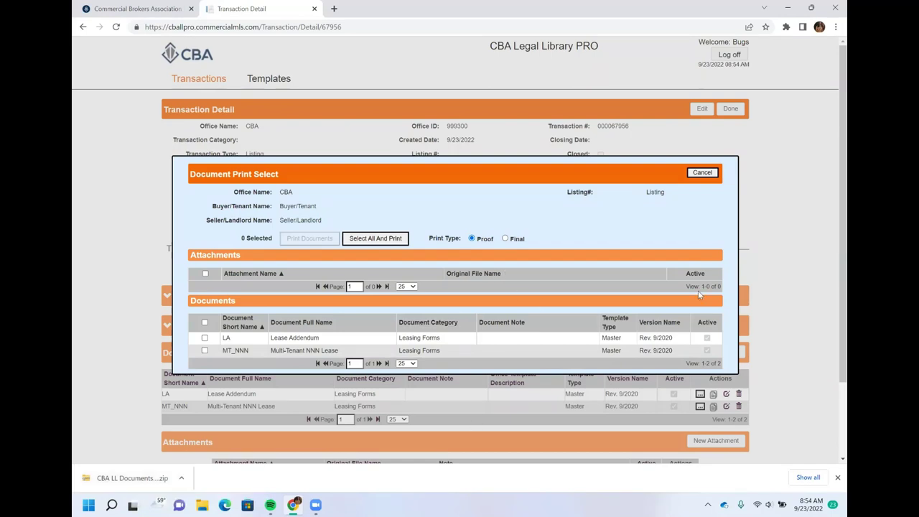
pyautogui.click(702, 173)
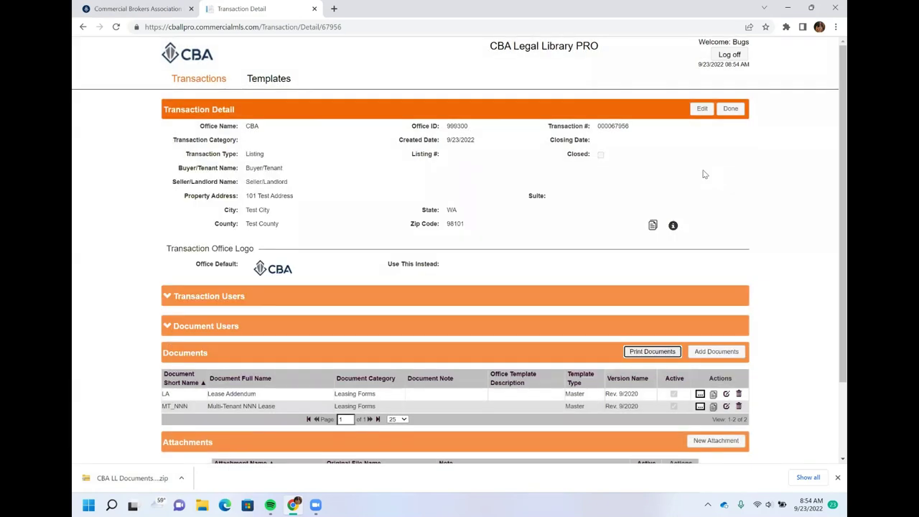
pyautogui.click(837, 478)
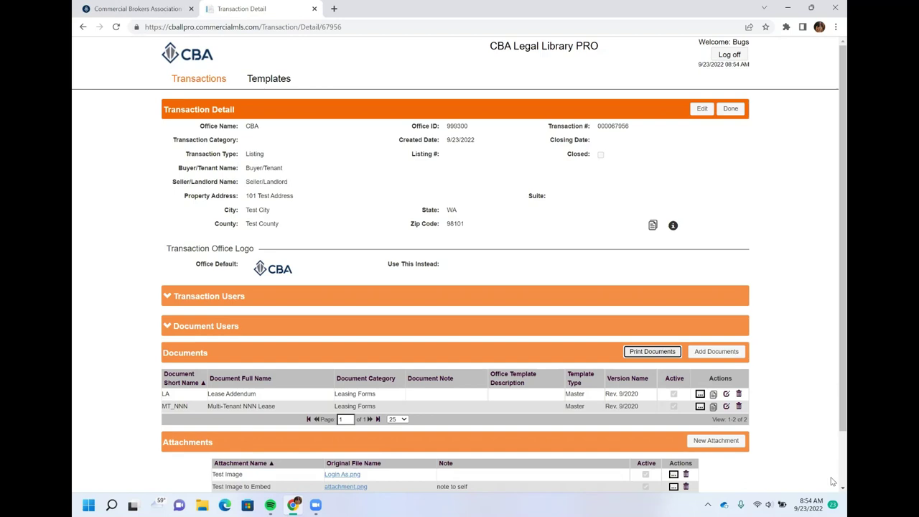
# Expand Transaction Users to show its one user and start inviting a new user
pyautogui.click(167, 299)
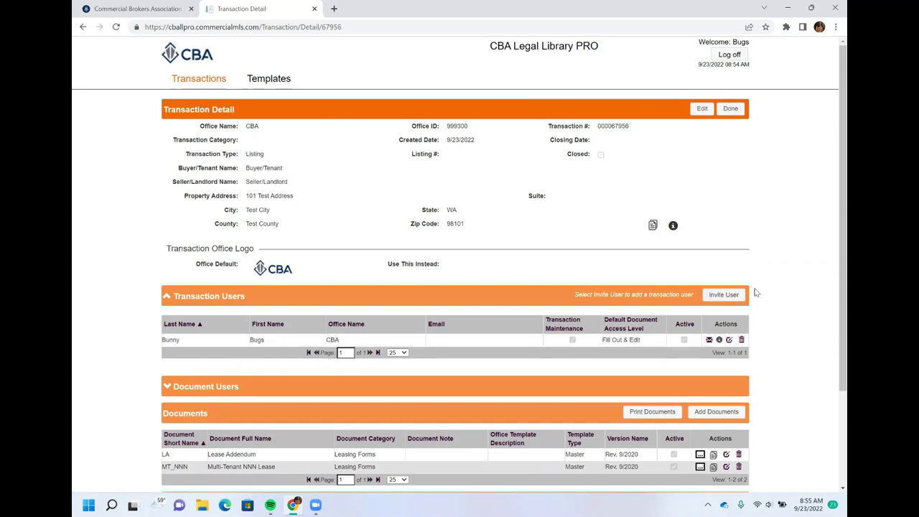
pyautogui.click(731, 297)
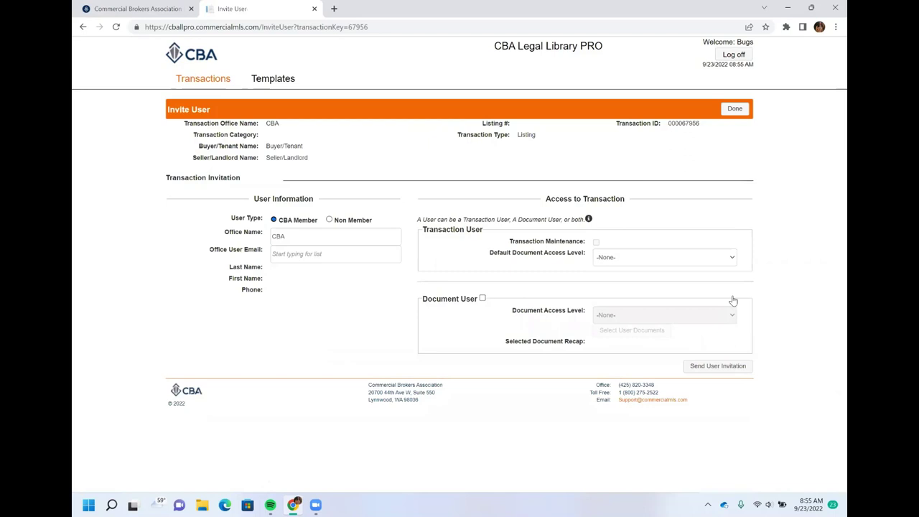
# Replace the invite's Office Name with CBA
pyautogui.moveTo(343, 237); pyautogui.dragTo(155, 247)
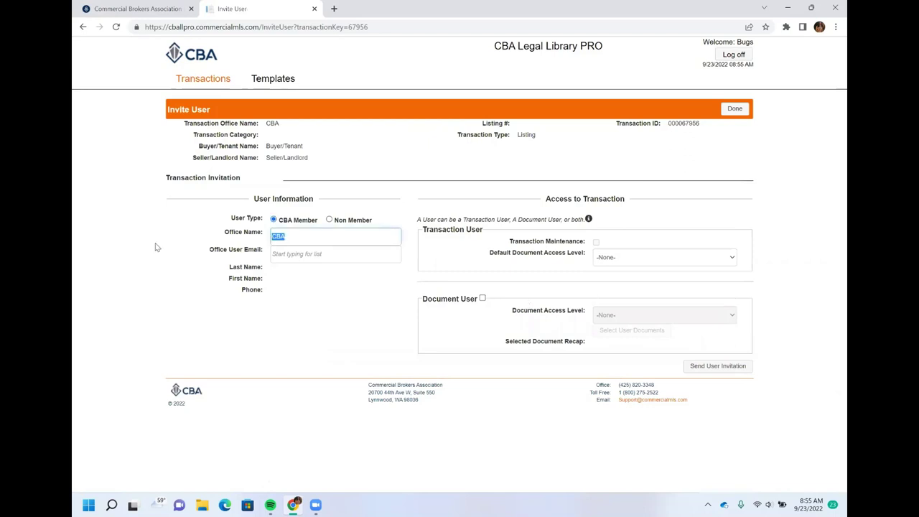
pyautogui.write('kidder')
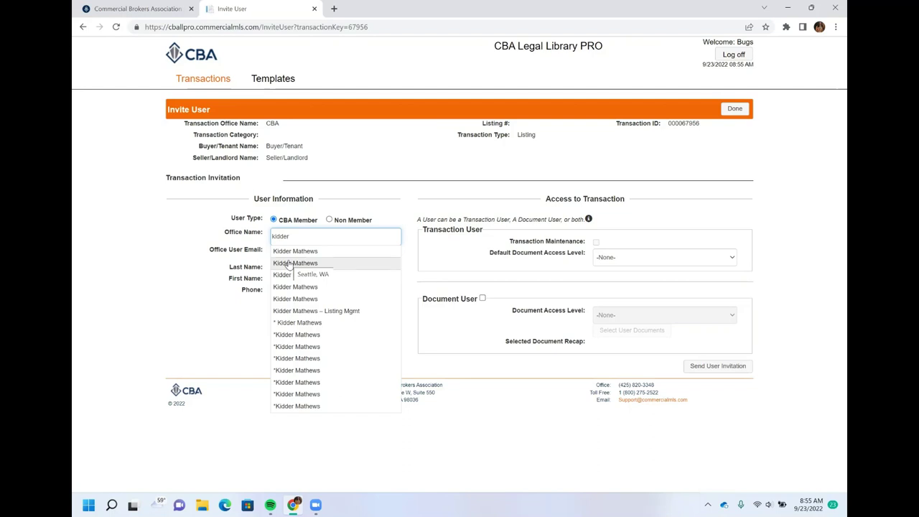
pyautogui.moveTo(296, 235); pyautogui.dragTo(215, 246)
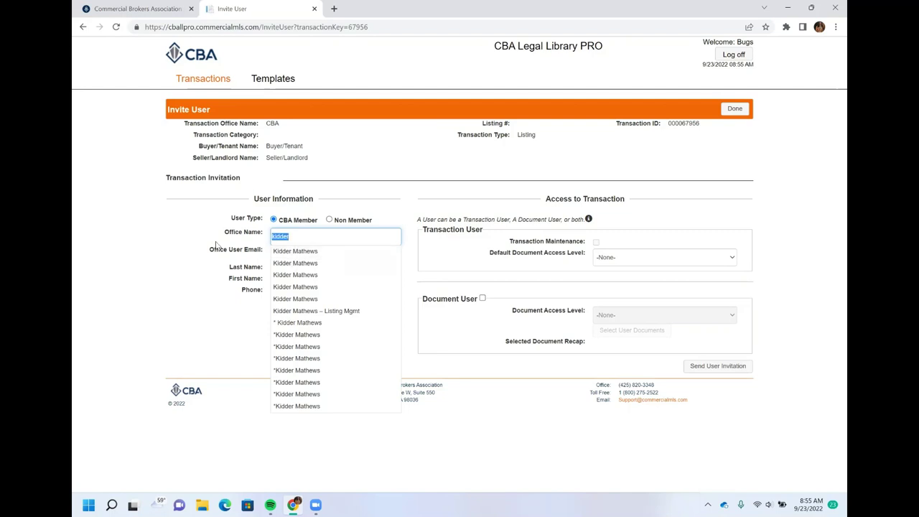
pyautogui.press('BackSpace')
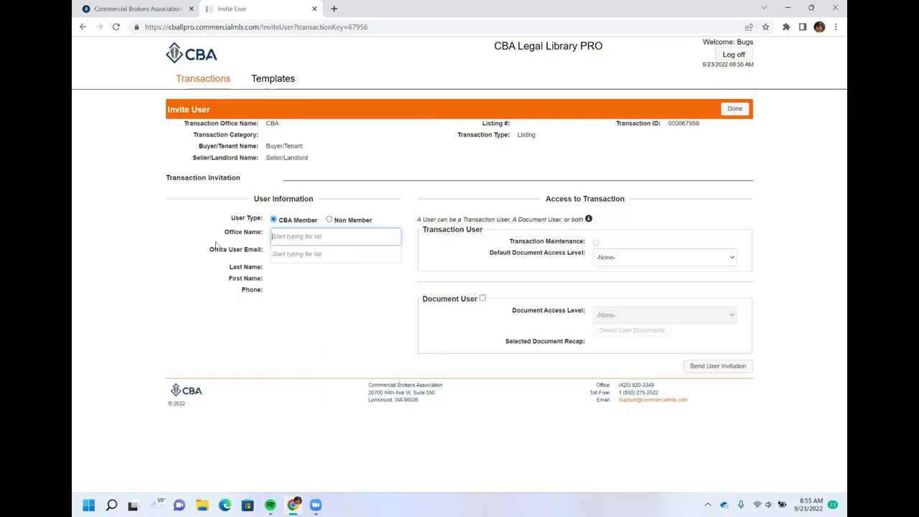
pyautogui.write('CBA')
pyautogui.click(287, 253)
# Enter the CBA member's e-mail and pick the suggestion, auto-filling last and first name
pyautogui.click(285, 255)
pyautogui.write('m')
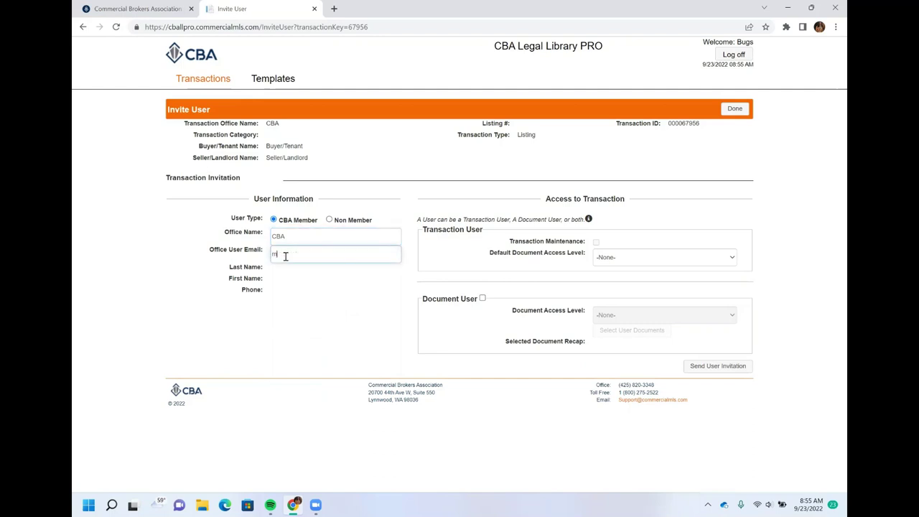
pyautogui.press('BackSpace')
pyautogui.write('ksmith')
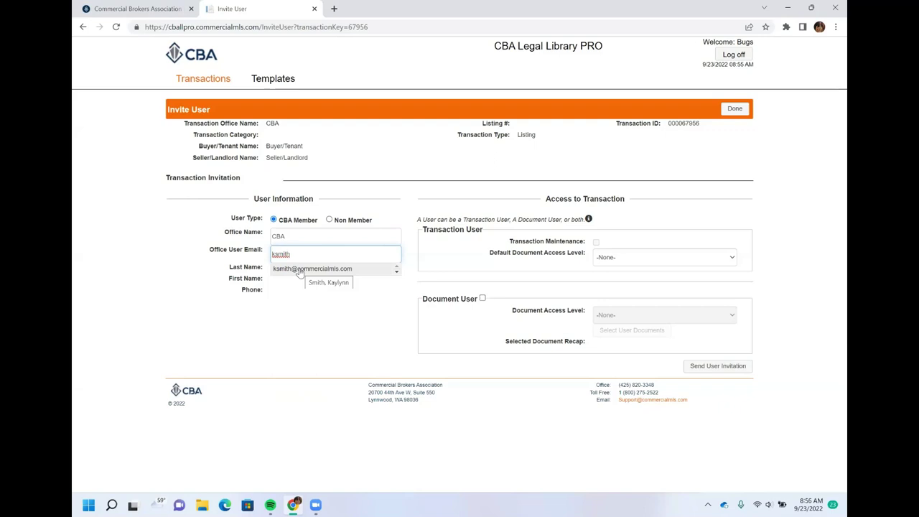
pyautogui.click(299, 270)
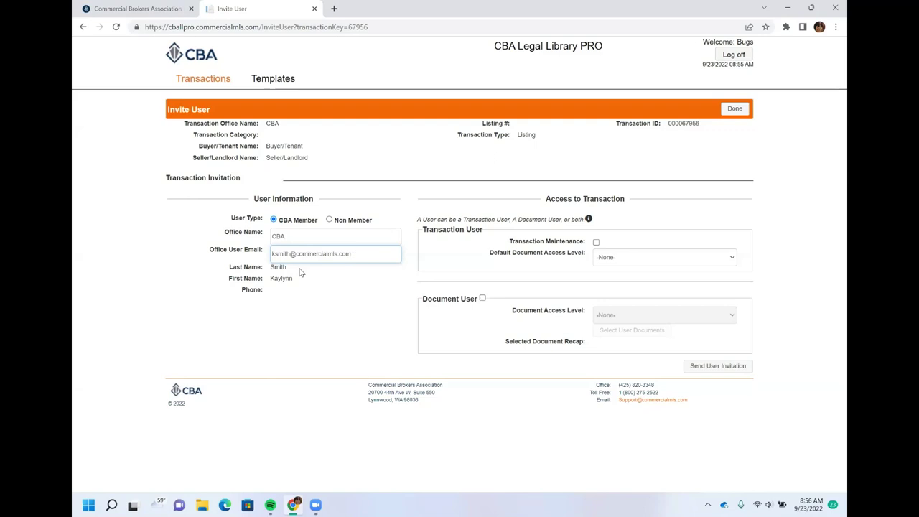
pyautogui.click(441, 245)
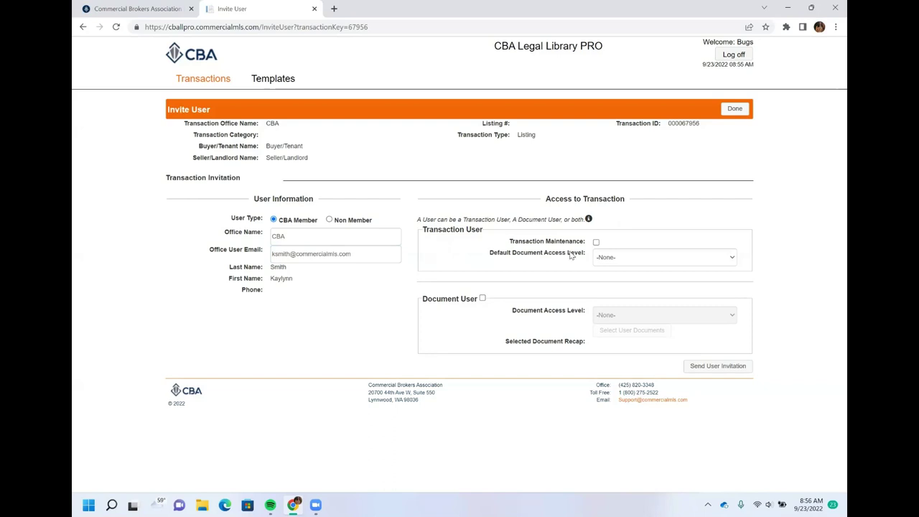
pyautogui.click(609, 256)
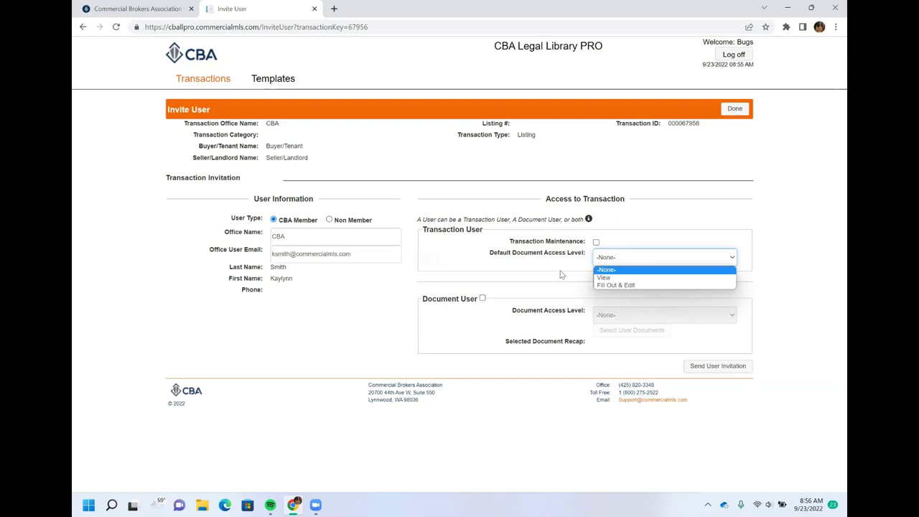
pyautogui.click(517, 296)
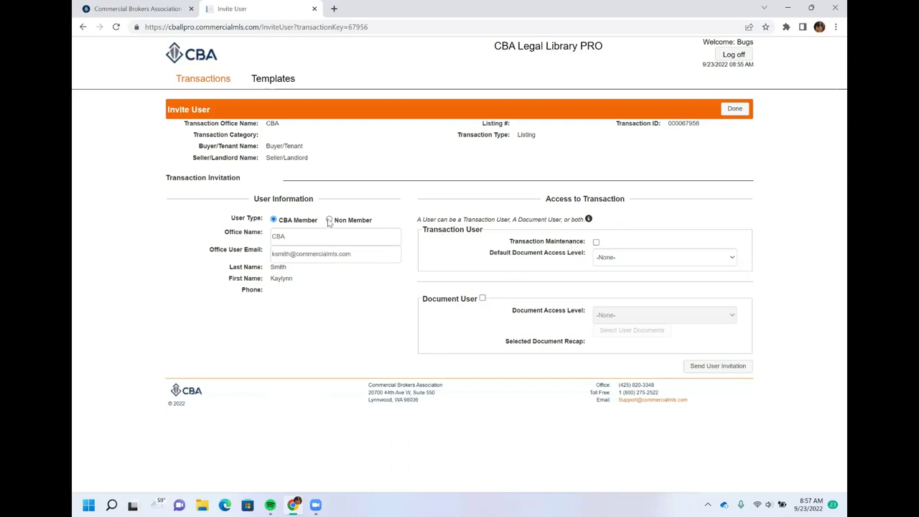
# Clear the previously entered member e-mail from the invite form
pyautogui.click(329, 220)
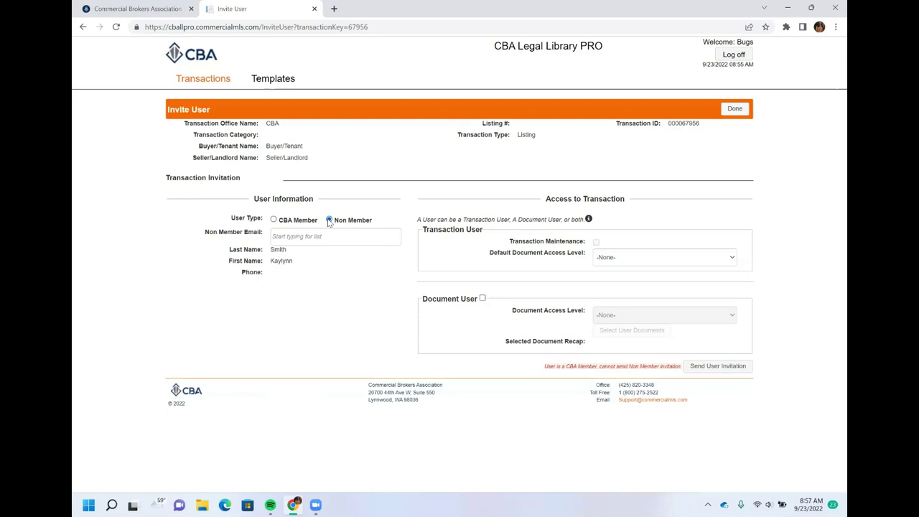
pyautogui.click(291, 221)
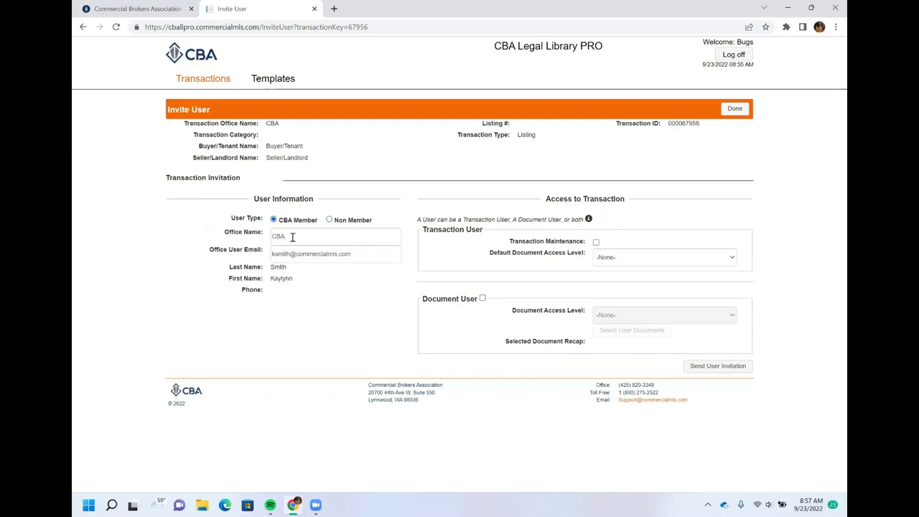
pyautogui.doubleClick(291, 237)
pyautogui.click(307, 252)
pyautogui.hotkey('ctrl', 'a')
pyautogui.press('BackSpace')
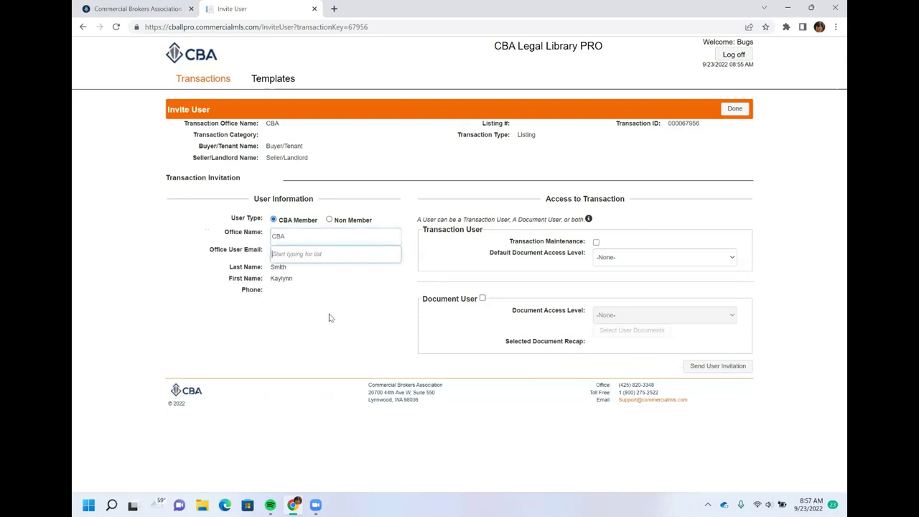
# Make the invitee a Non Member and enter their e-mail from the suggestions
pyautogui.click(335, 221)
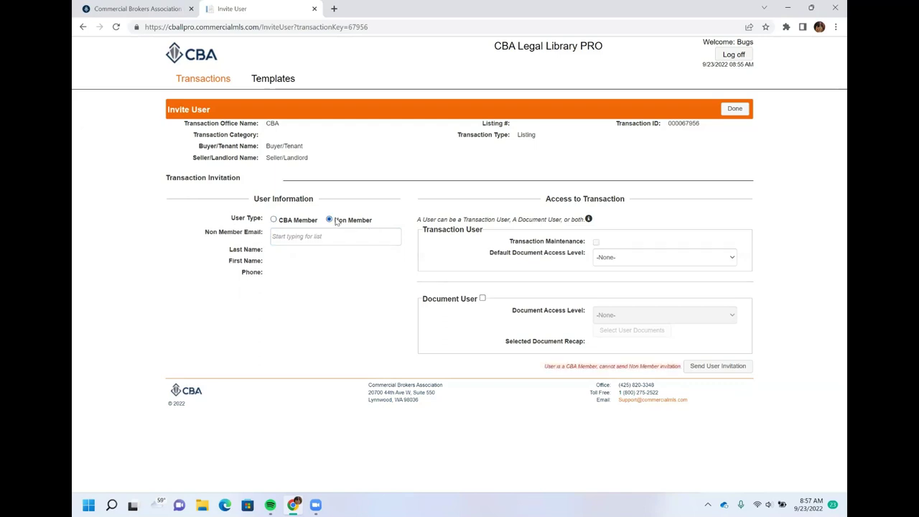
pyautogui.click(311, 231)
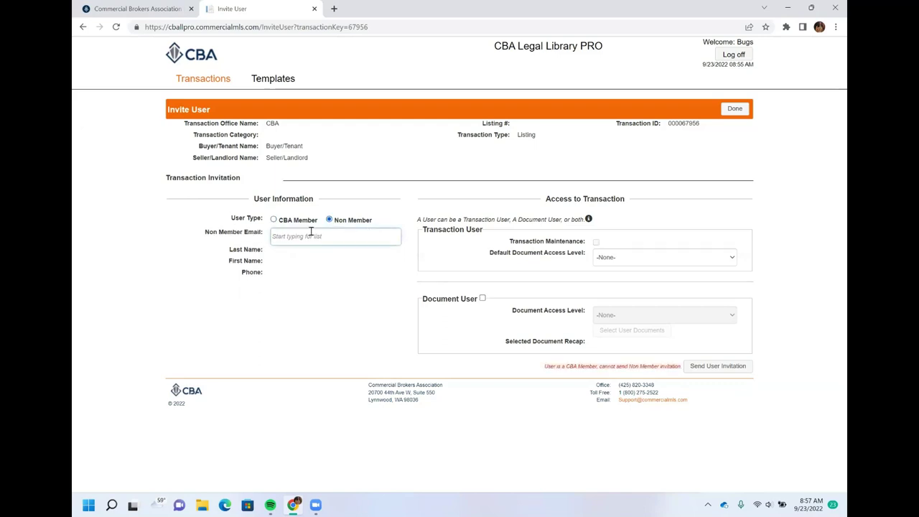
pyautogui.press('BackSpace')
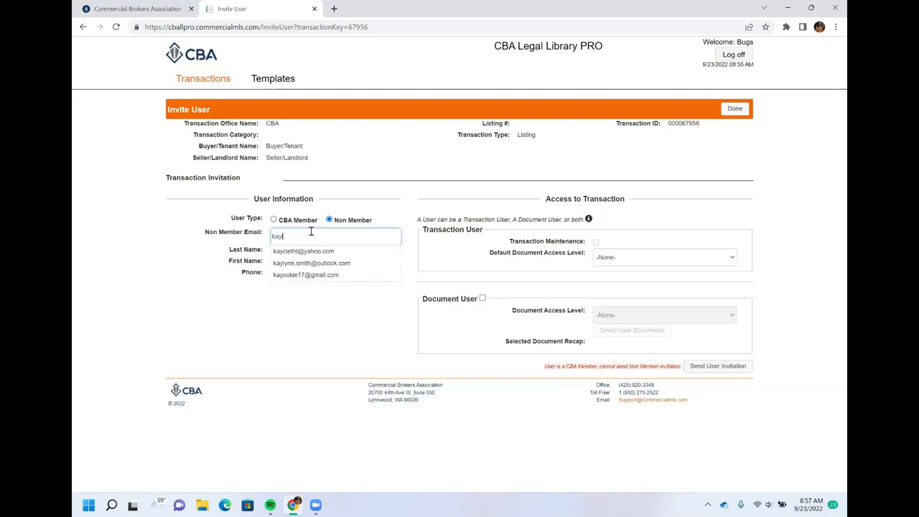
pyautogui.click(314, 252)
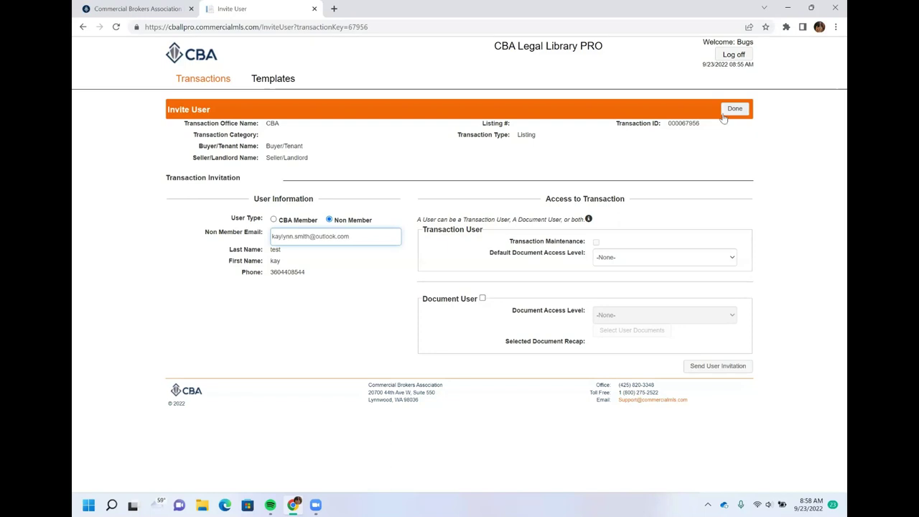
# Set Default Document Access Level to Fill Out & Edit and send the invitation
pyautogui.click(668, 257)
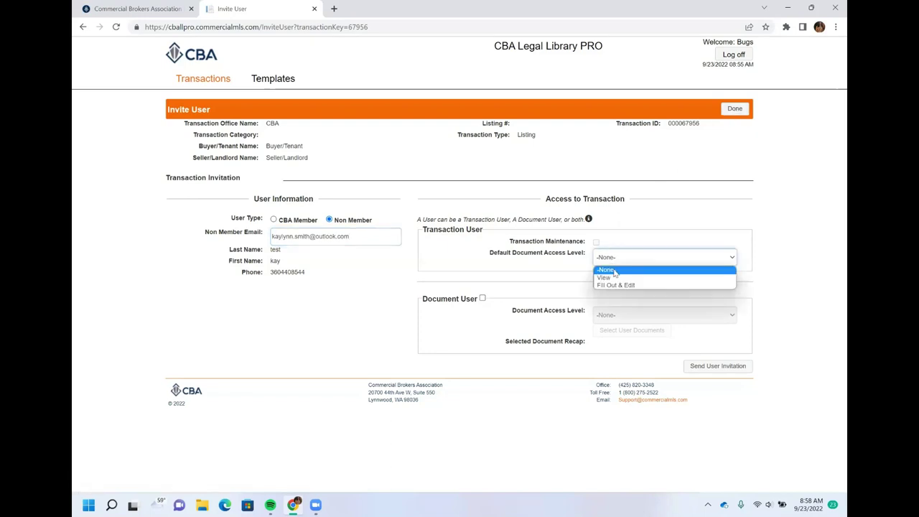
pyautogui.click(619, 286)
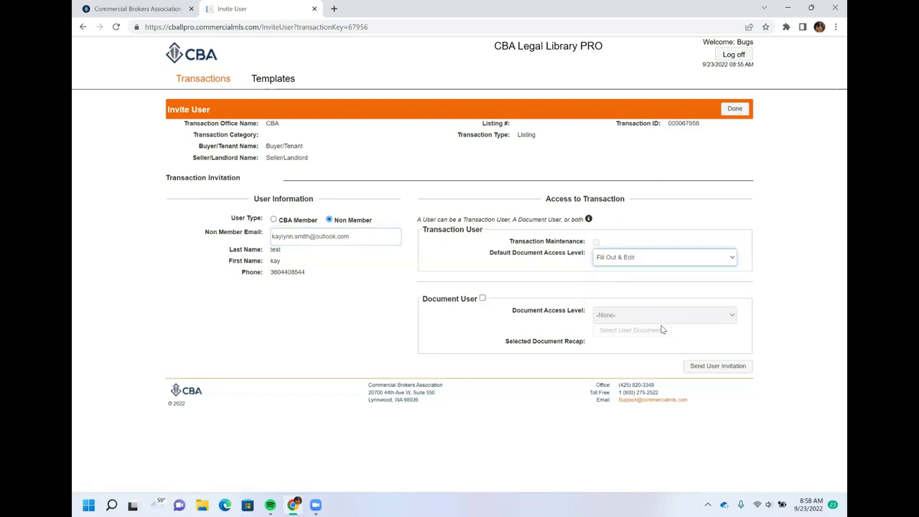
pyautogui.click(695, 367)
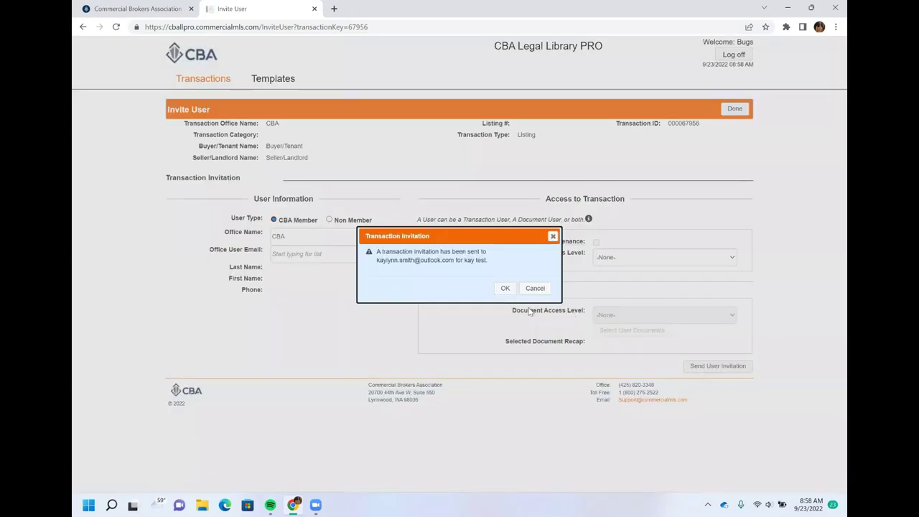
pyautogui.click(506, 289)
# Confirm the invitation and return to the transaction, now listing two Fill Out & Edit users
pyautogui.click(735, 108)
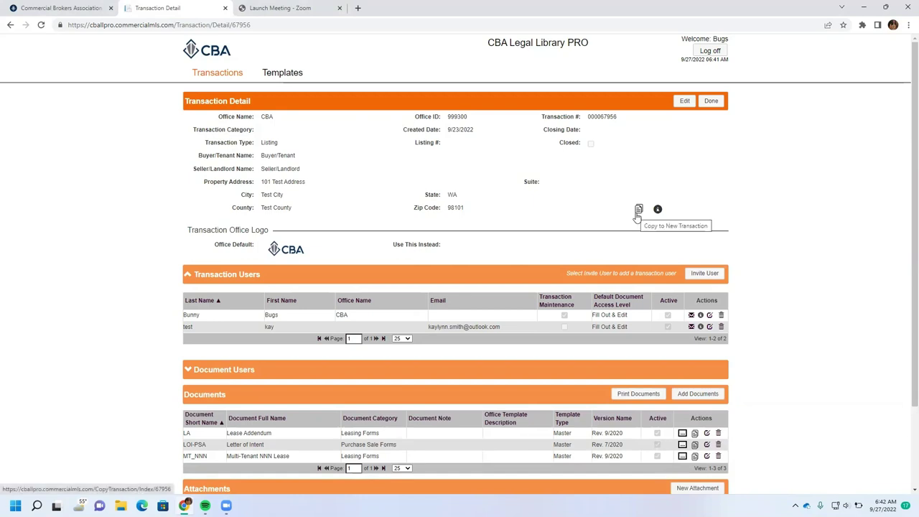
# Start a transaction copy reusing seller and address, with buyer/tenant 'New Transaction Buyer/Tenant Name'
pyautogui.click(638, 212)
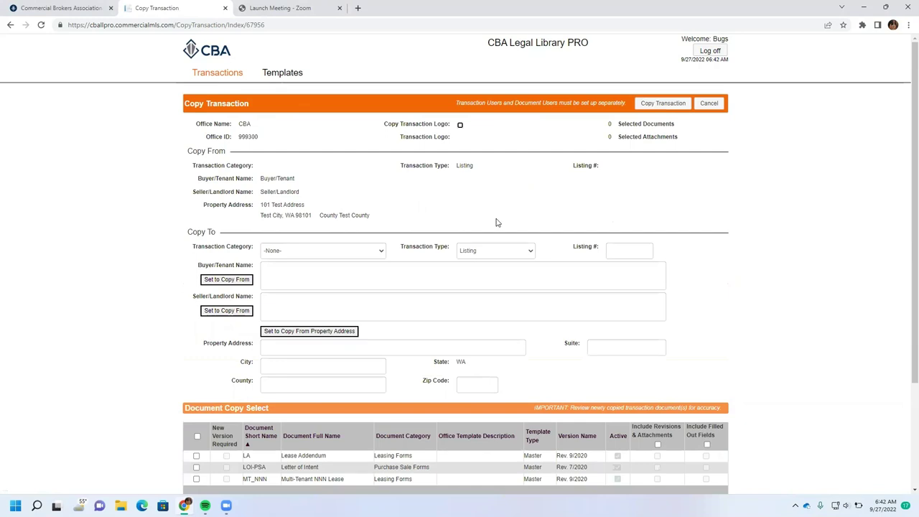
pyautogui.scroll(-1, 420, 229)
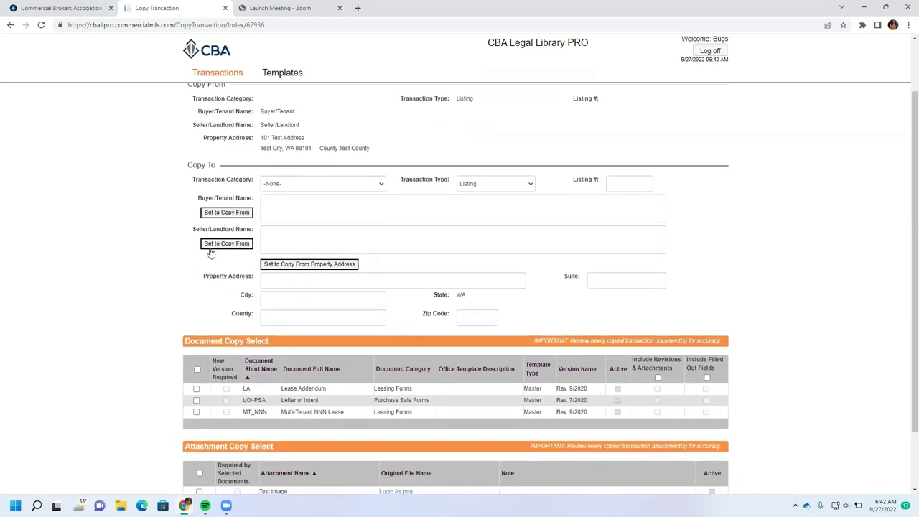
pyautogui.click(236, 246)
pyautogui.click(305, 265)
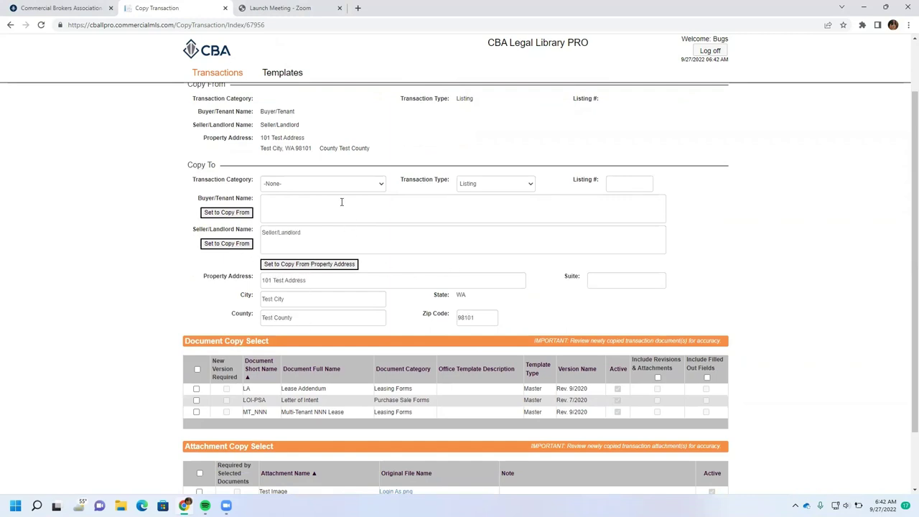
pyautogui.click(295, 201)
pyautogui.write('New')
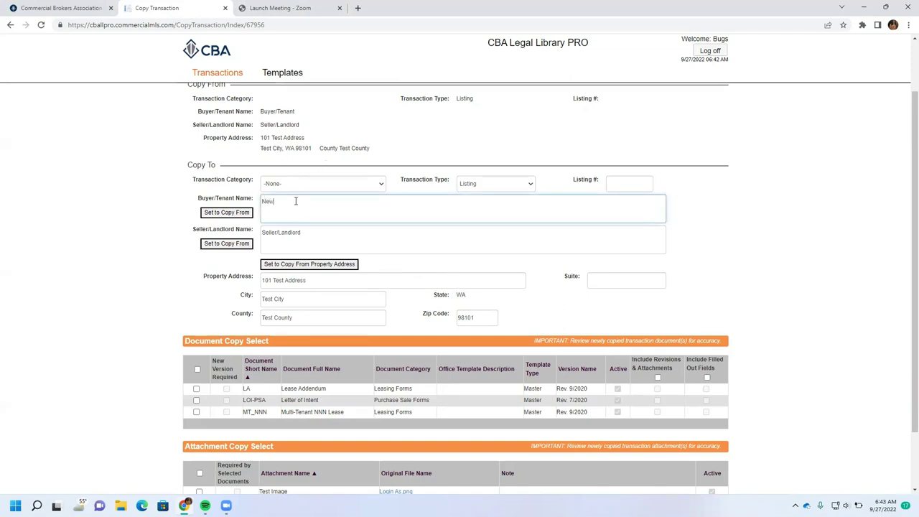
pyautogui.write(' Transaction  Buyer/Tenant NAame')
# Copy LA and MT_NNN with their fields and revisions plus all attachments, excluding LOI-PSA
pyautogui.scroll(-1, 111, 306)
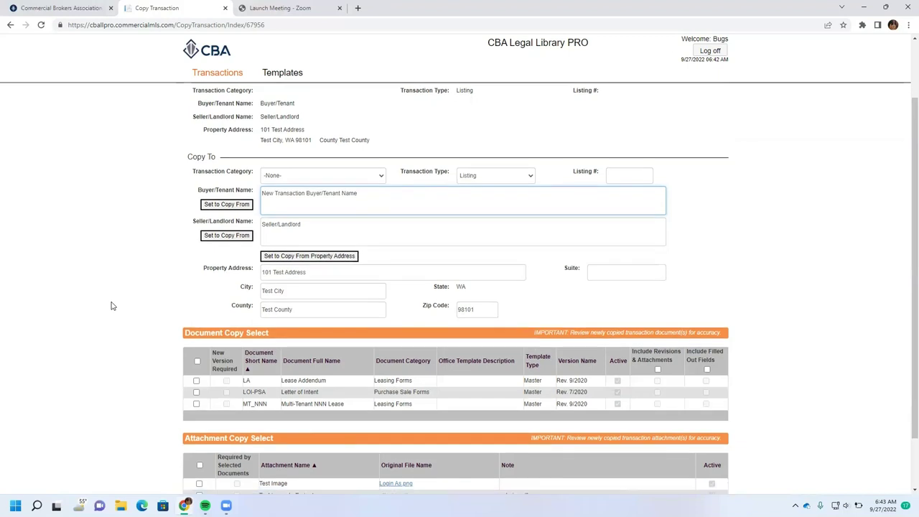
pyautogui.scroll(-2, 98, 284)
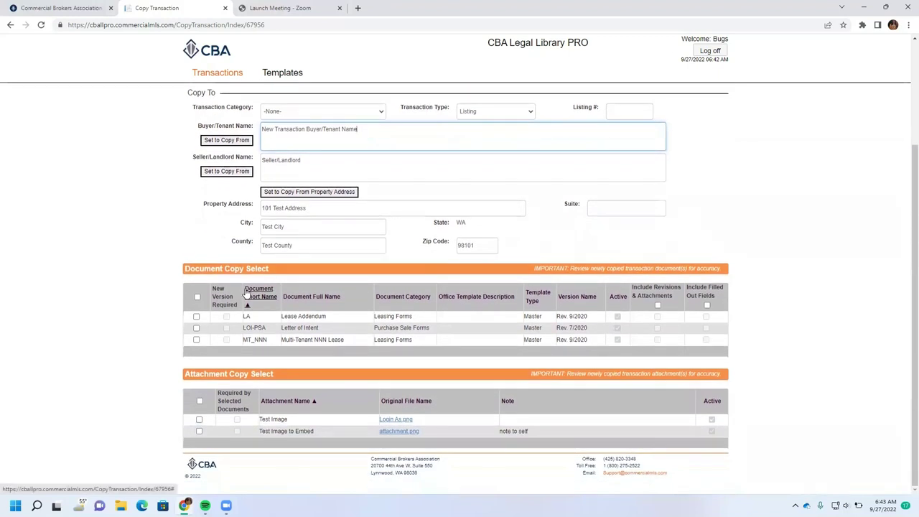
pyautogui.click(199, 298)
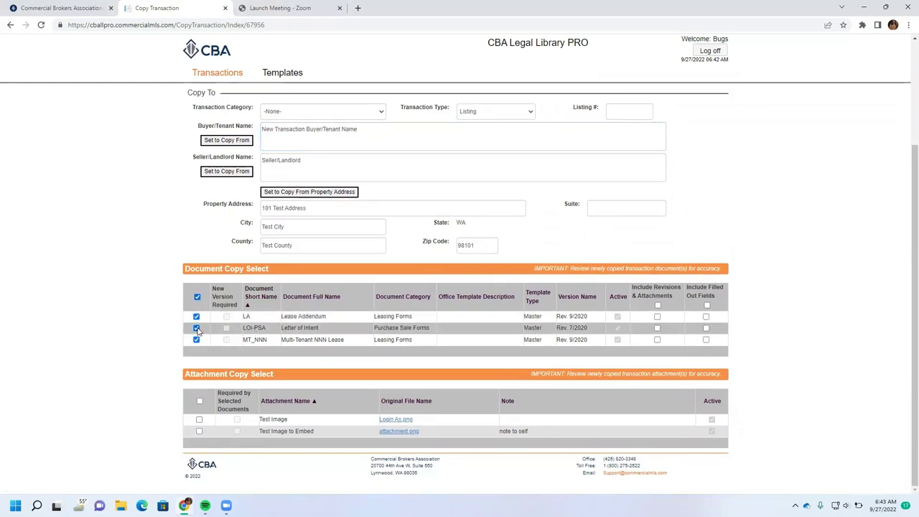
pyautogui.click(197, 328)
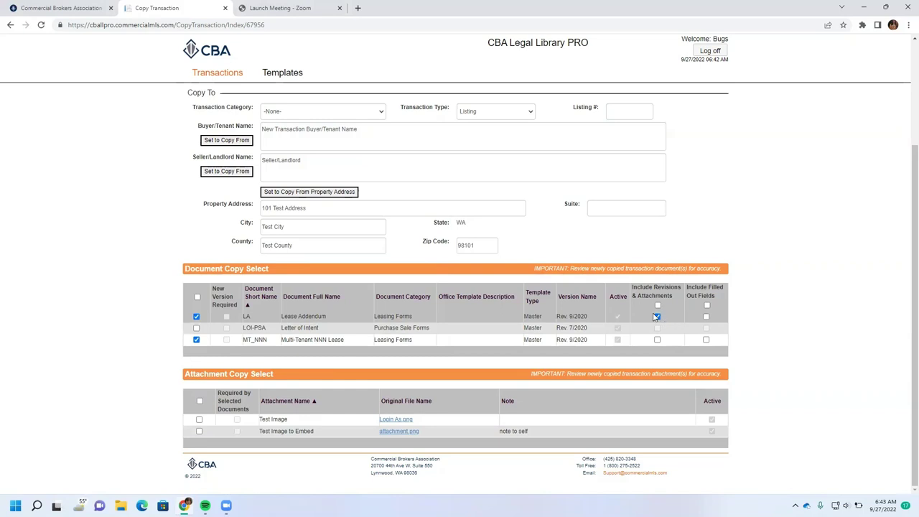
pyautogui.click(707, 318)
pyautogui.click(706, 339)
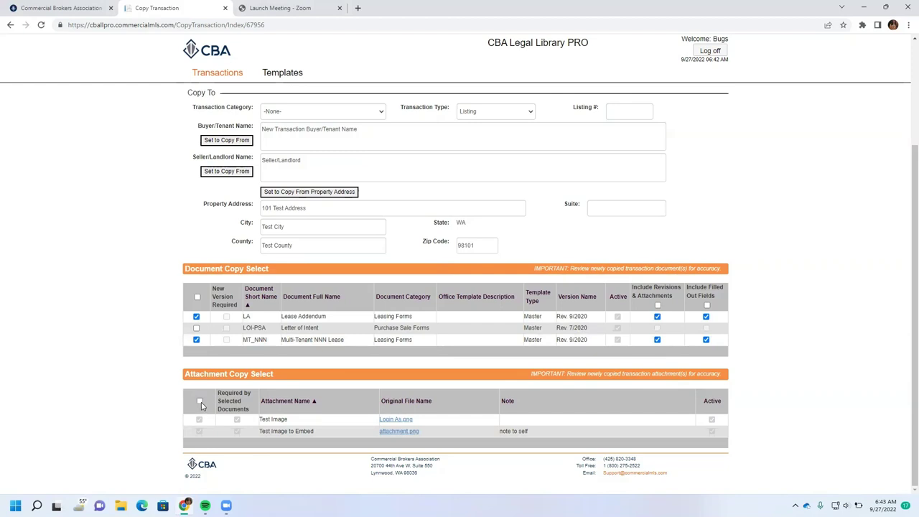
pyautogui.click(200, 402)
pyautogui.scroll(2, 744, 369)
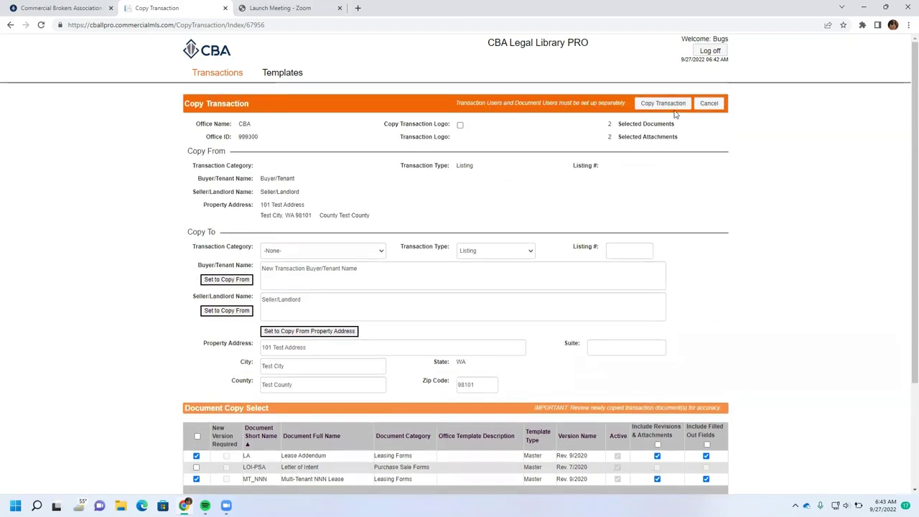
pyautogui.click(675, 105)
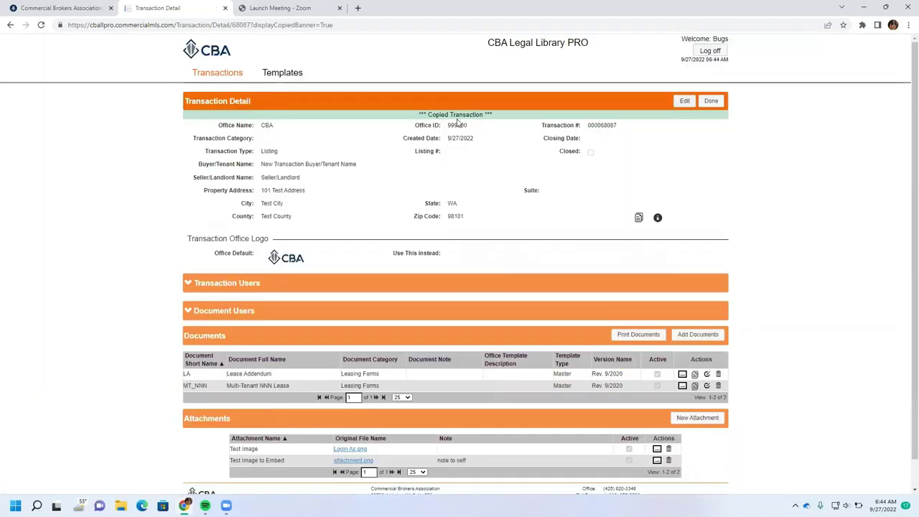
# Review copied transaction 000068088 with the new buyer/tenant, two lease documents and two attachments
pyautogui.moveTo(419, 116); pyautogui.dragTo(505, 117)
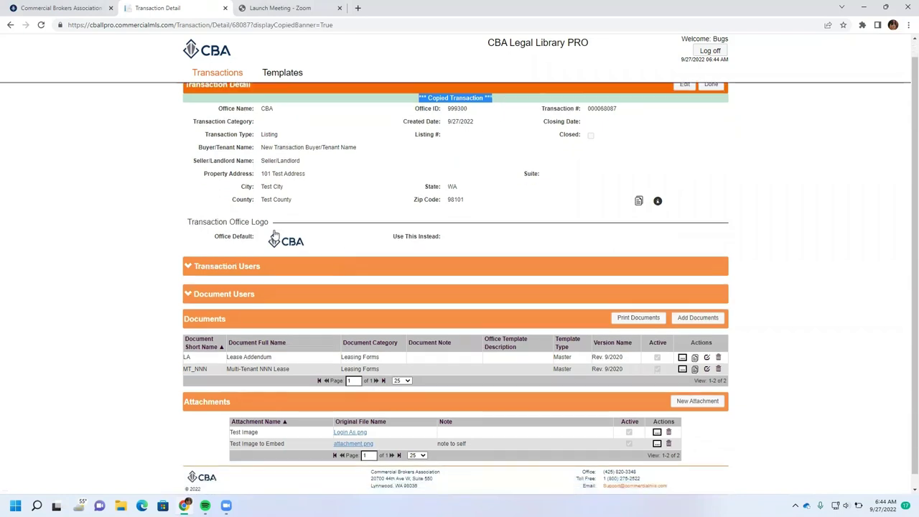
pyautogui.click(734, 253)
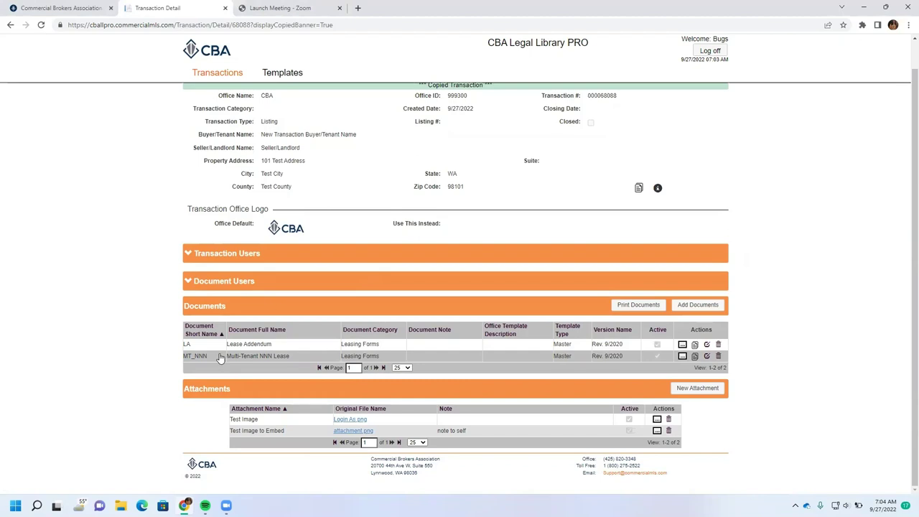
# Open the MT_NNN lease's fill-out form and expand the first text field's revision history
pyautogui.click(220, 356)
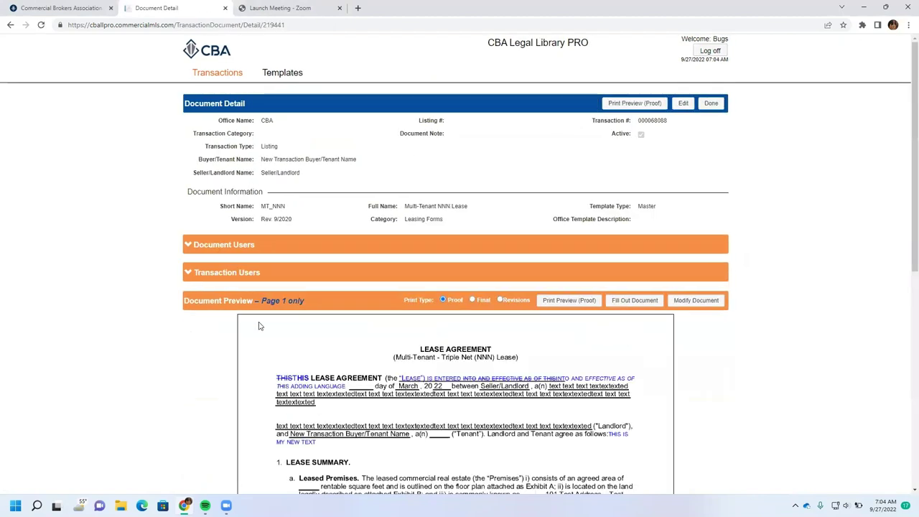
pyautogui.click(624, 301)
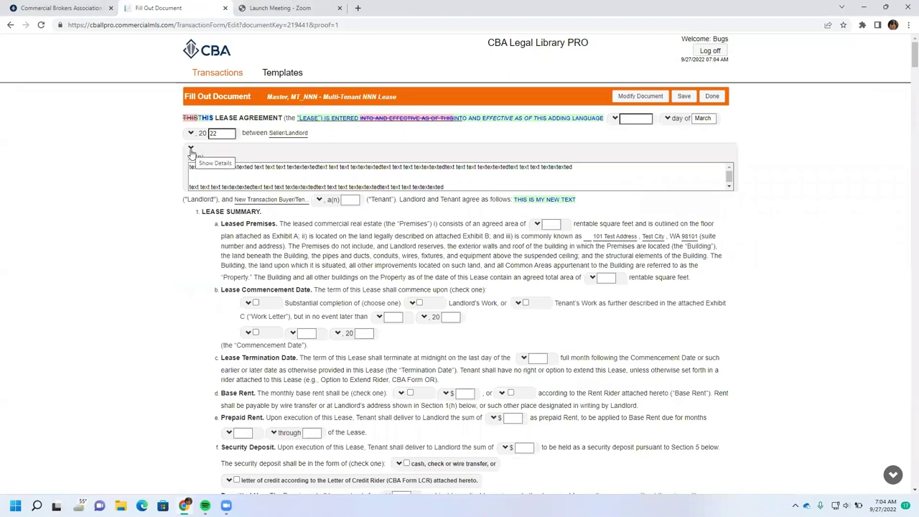
pyautogui.click(191, 150)
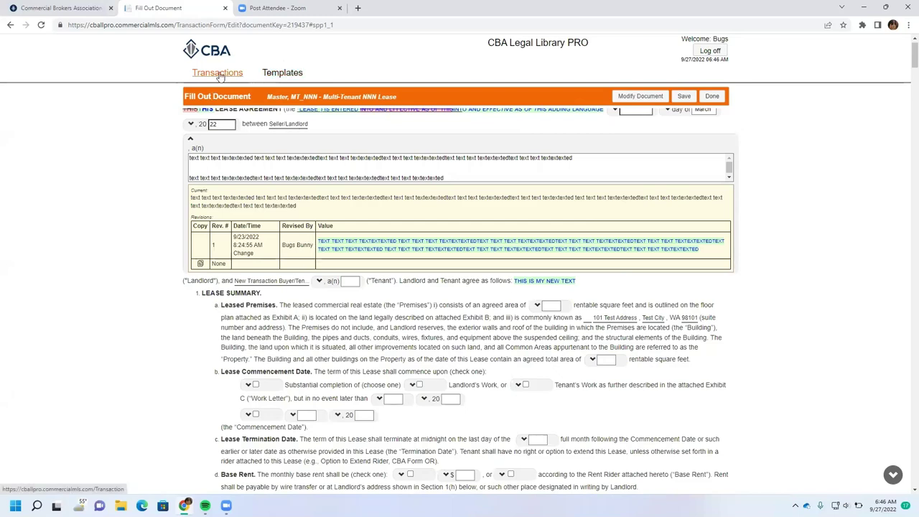
pyautogui.moveTo(285, 75)
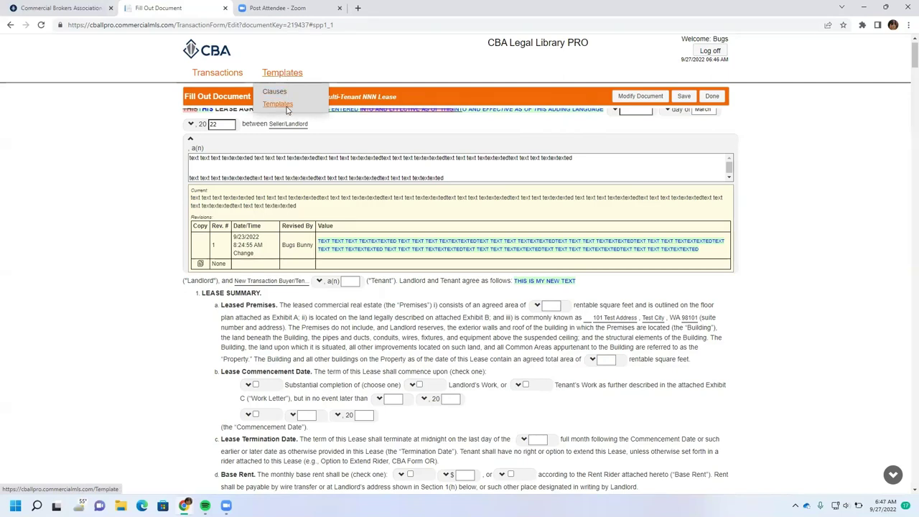
# Find and open the published LA Lease Addendum master template (Rev. 9/2020) in Templates
pyautogui.click(277, 105)
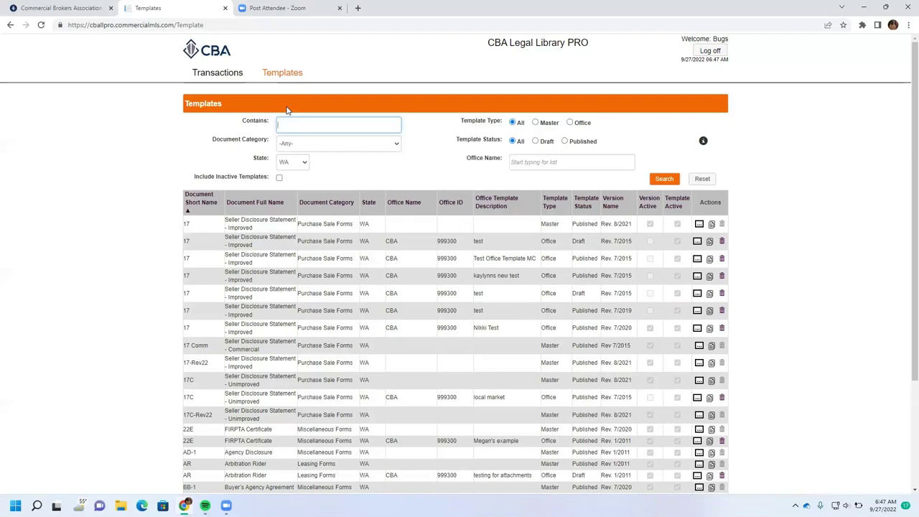
pyautogui.click(293, 74)
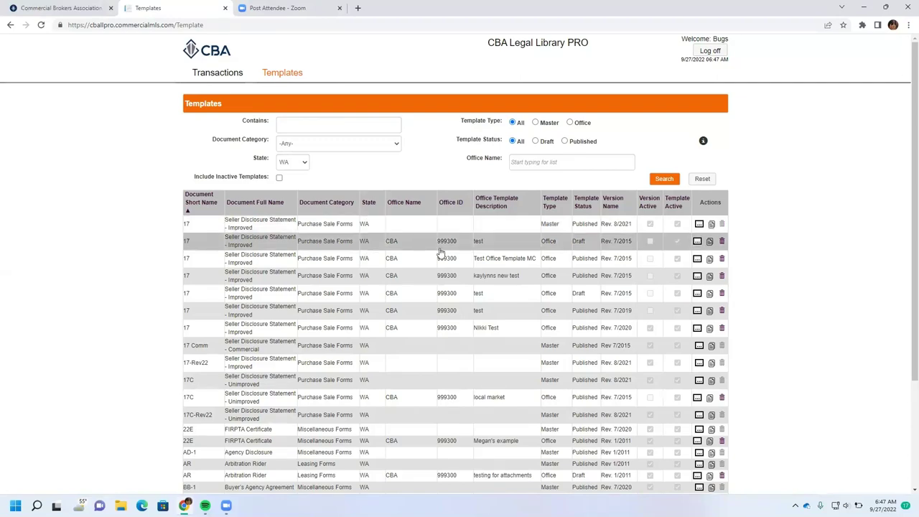
pyautogui.scroll(-5, 402, 352)
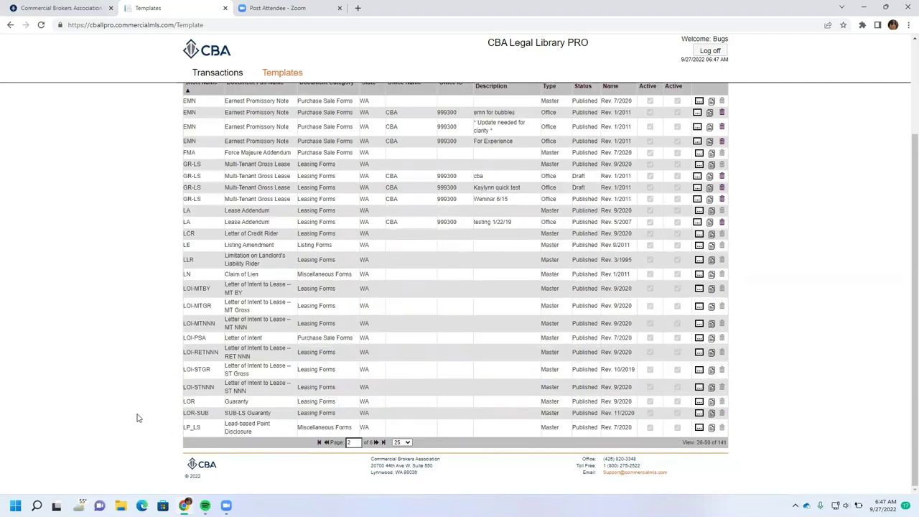
pyautogui.click(261, 214)
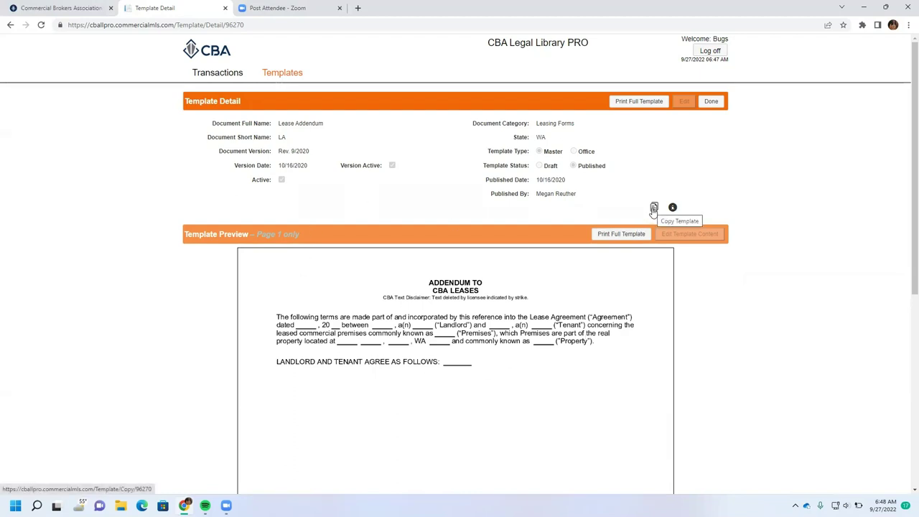
# Copy the Lease Addendum as a CBA office template described 'Pre-recorded Webinar Template'
pyautogui.click(653, 208)
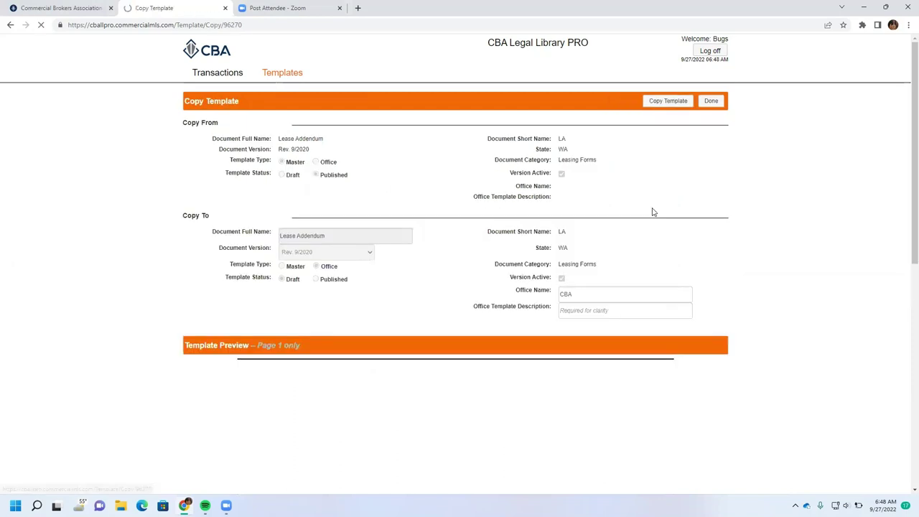
pyautogui.scroll(-2, 623, 228)
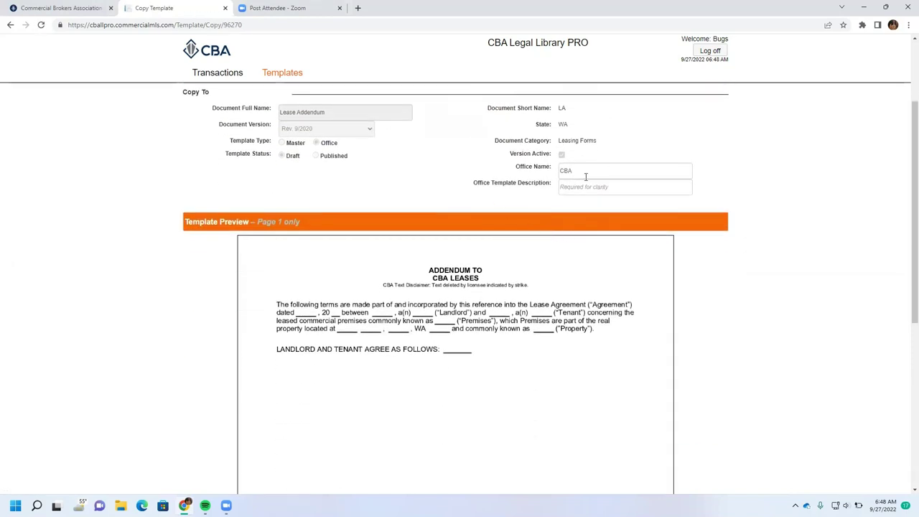
pyautogui.click(604, 170)
pyautogui.click(583, 192)
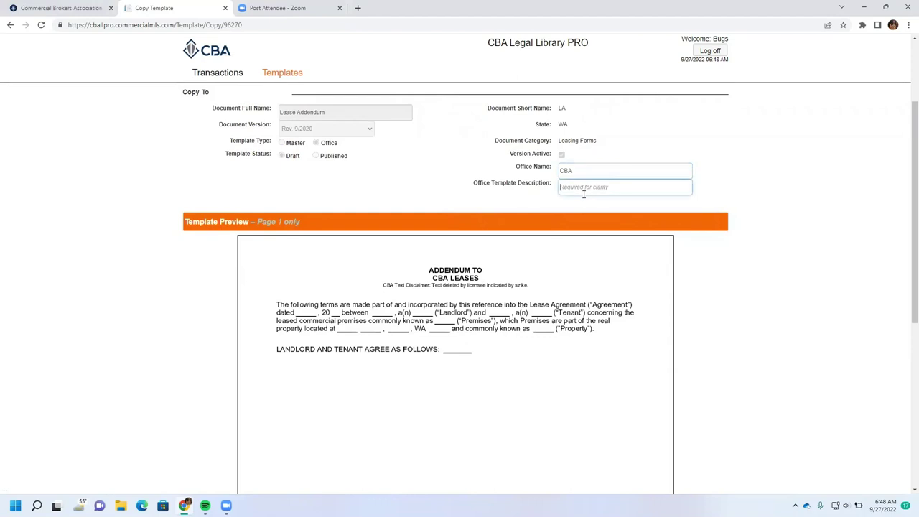
pyautogui.write('Pre-recorded Webinar Template')
pyautogui.scroll(2, 796, 166)
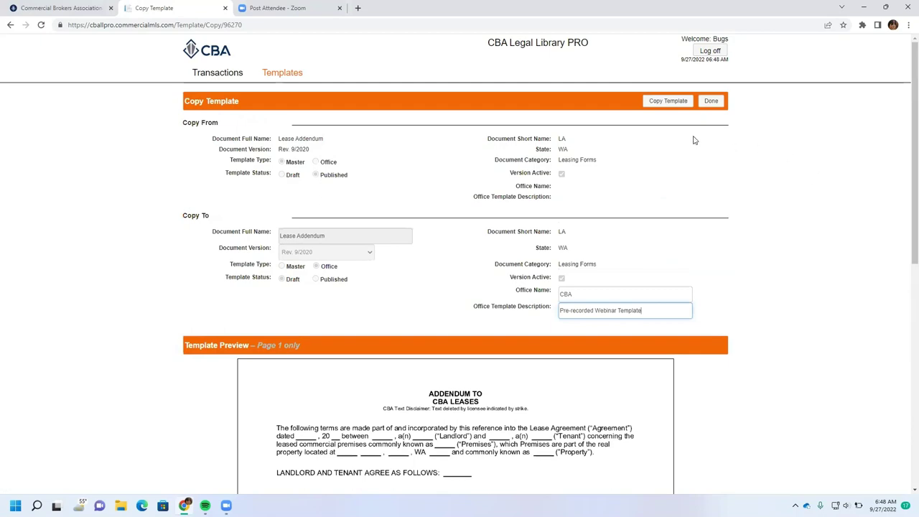
pyautogui.scroll(-2, 691, 141)
pyautogui.scroll(3, 638, 222)
pyautogui.click(664, 100)
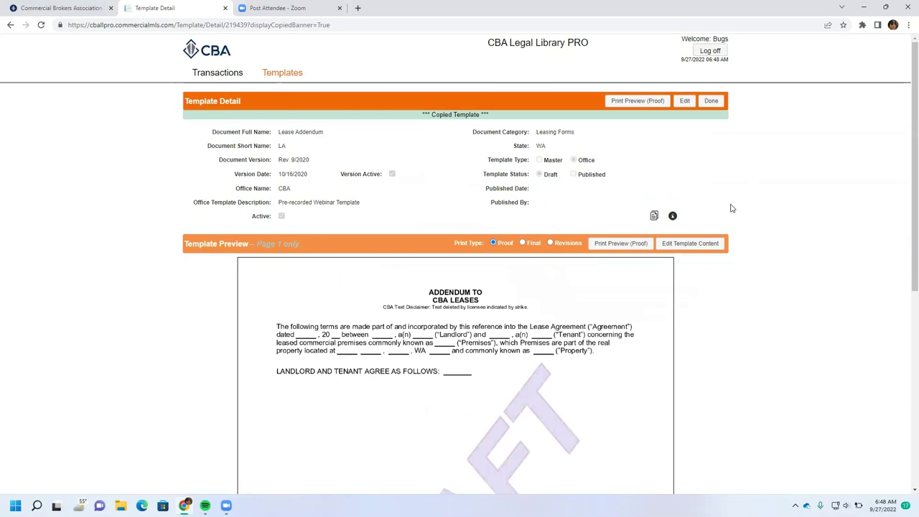
# Add a Text Line after 'agree as follows' repeating 'saved template content here' and save it
pyautogui.click(698, 244)
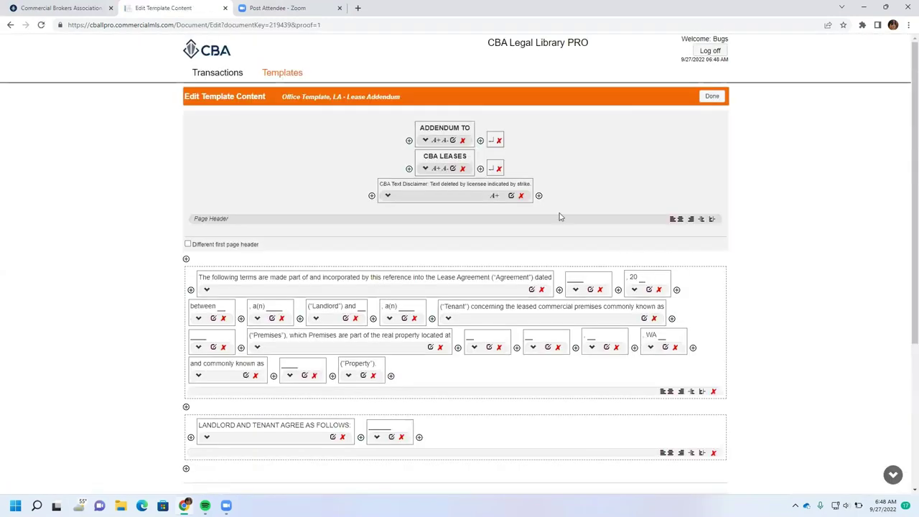
pyautogui.scroll(-3, 549, 235)
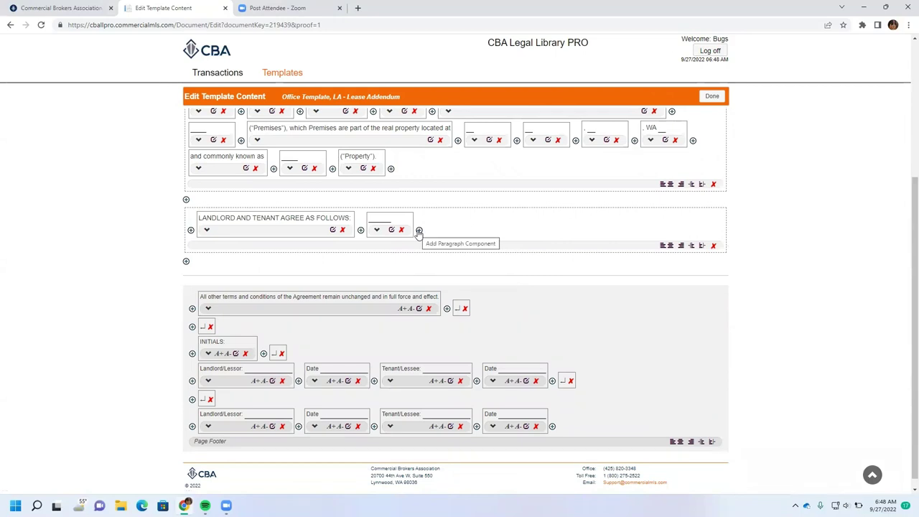
pyautogui.click(419, 231)
pyautogui.click(434, 240)
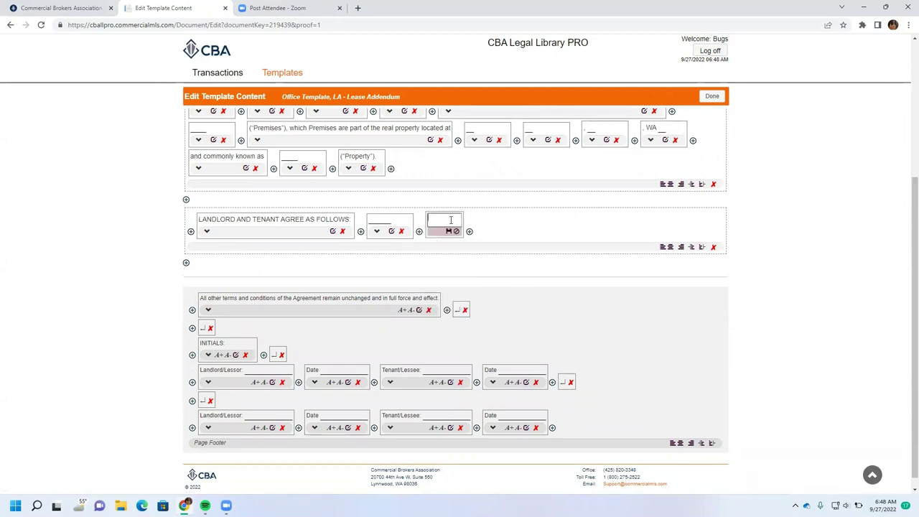
pyautogui.write('saved template content here.')
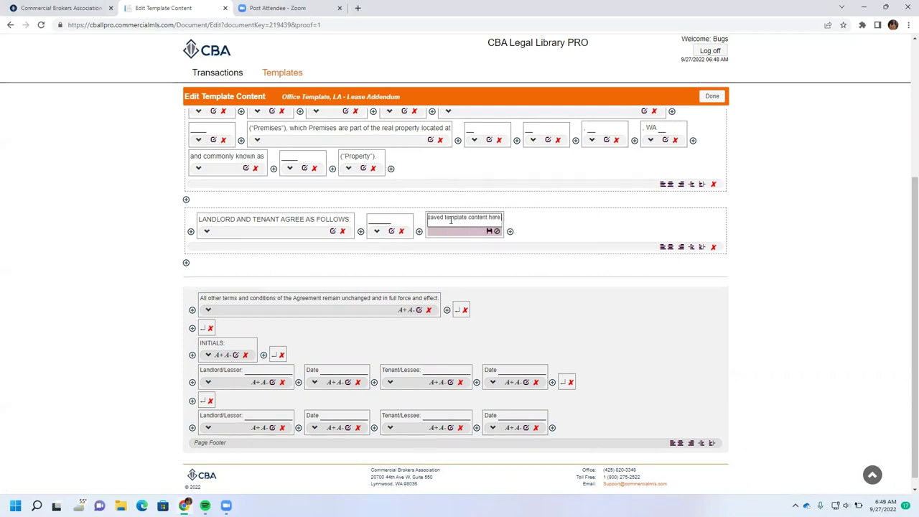
pyautogui.tripleClick(451, 221)
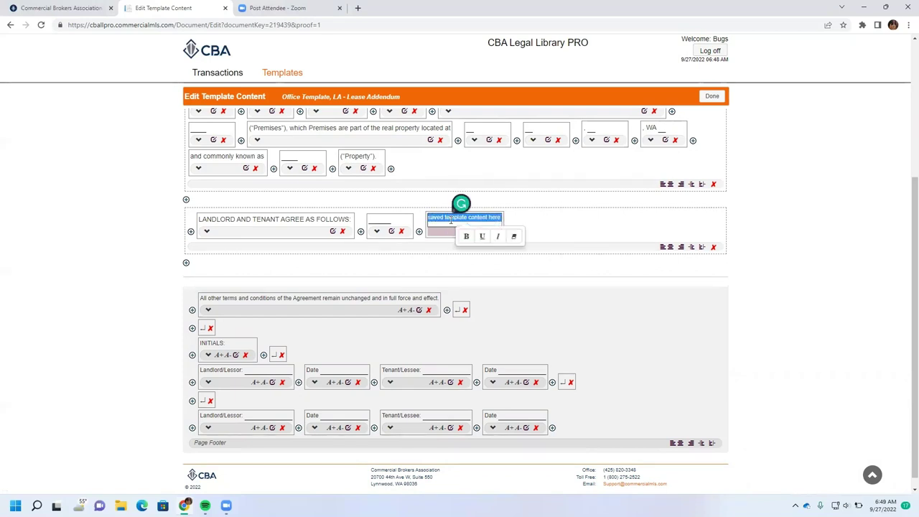
pyautogui.click(451, 221)
pyautogui.hotkey('ctrl', 'v')
pyautogui.hotkey('ctrl', 'v')
pyautogui.hotkey('ctrl', 'v')
pyautogui.hotkey('ctrl', 'v')
pyautogui.hotkey('ctrl', 'v')
pyautogui.hotkey('ctrl', 'v')
pyautogui.hotkey('ctrl', 'v')
pyautogui.hotkey('ctrl', 'v')
pyautogui.hotkey('ctrl', 'v')
pyautogui.hotkey('ctrl', 'v')
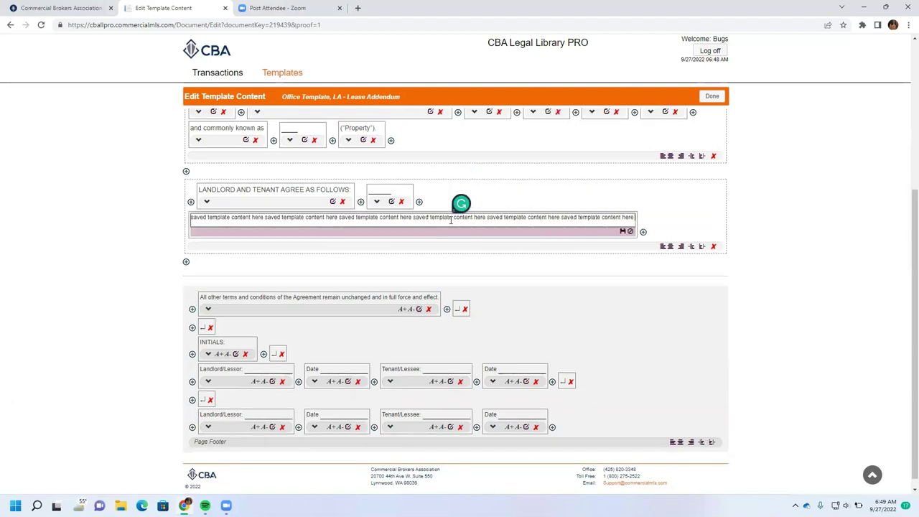
pyautogui.hotkey('ctrl', 'v')
pyautogui.hotkey('ctrl', 'v')
pyautogui.hotkey('ctrl', 'v')
pyautogui.hotkey('ctrl', 'v')
pyautogui.hotkey('ctrl', 'v')
pyautogui.hotkey('ctrl', 'v')
pyautogui.hotkey('ctrl', 'v')
pyautogui.hotkey('ctrl', 'v')
pyautogui.hotkey('ctrl', 'v')
pyautogui.hotkey('ctrl', 'v')
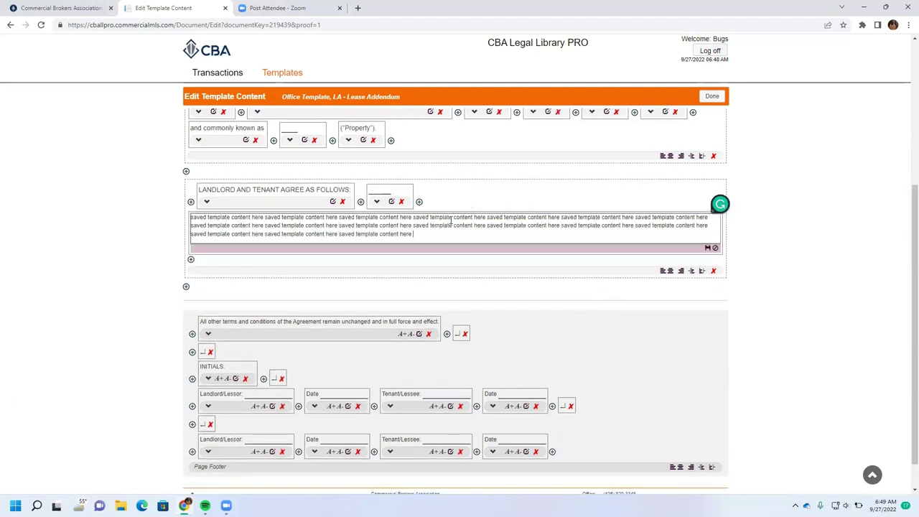
pyautogui.click(707, 248)
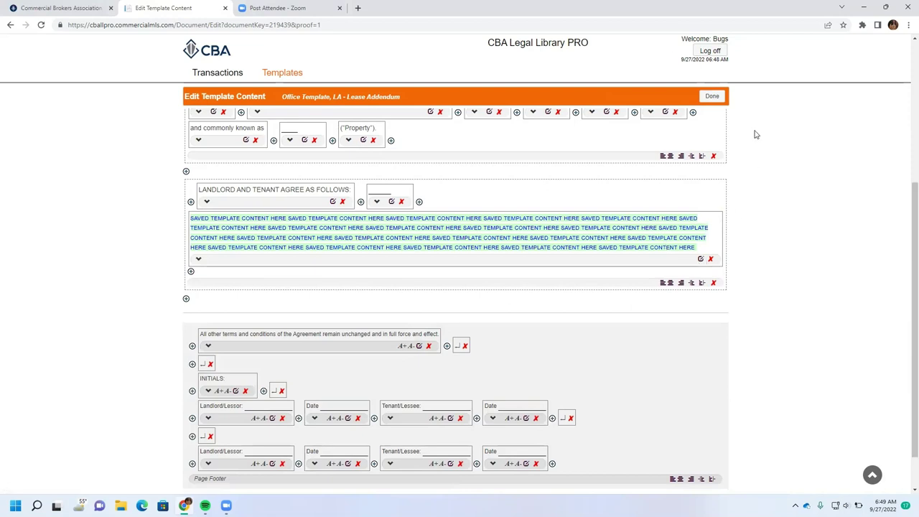
# Change the office Lease Addendum copy's status to Published and save
pyautogui.click(720, 100)
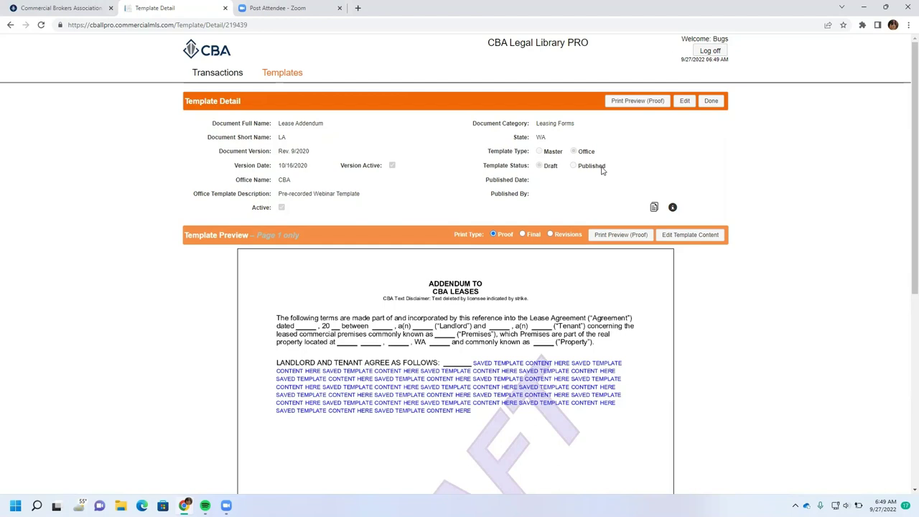
pyautogui.click(686, 104)
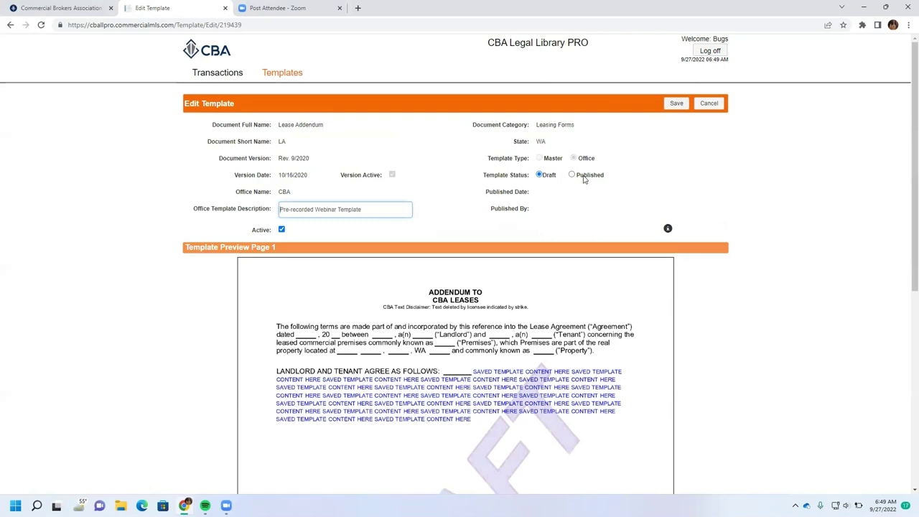
pyautogui.click(585, 176)
pyautogui.click(678, 105)
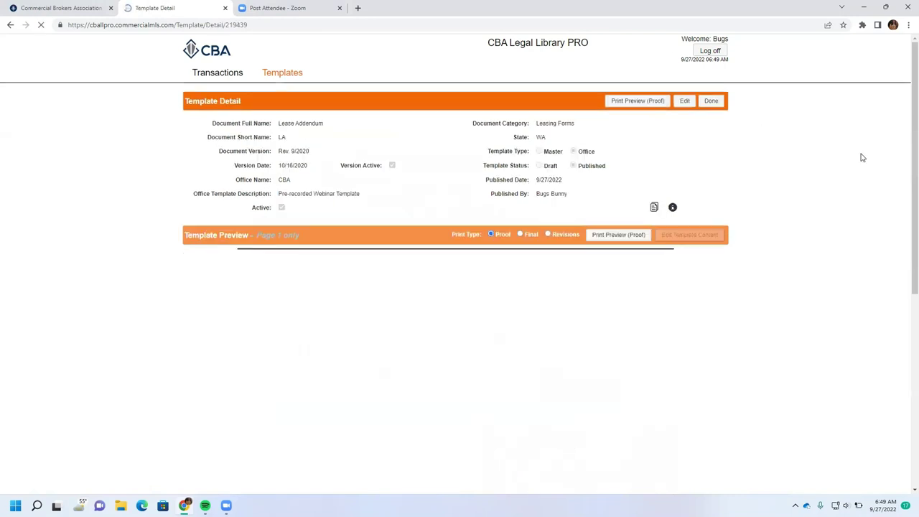
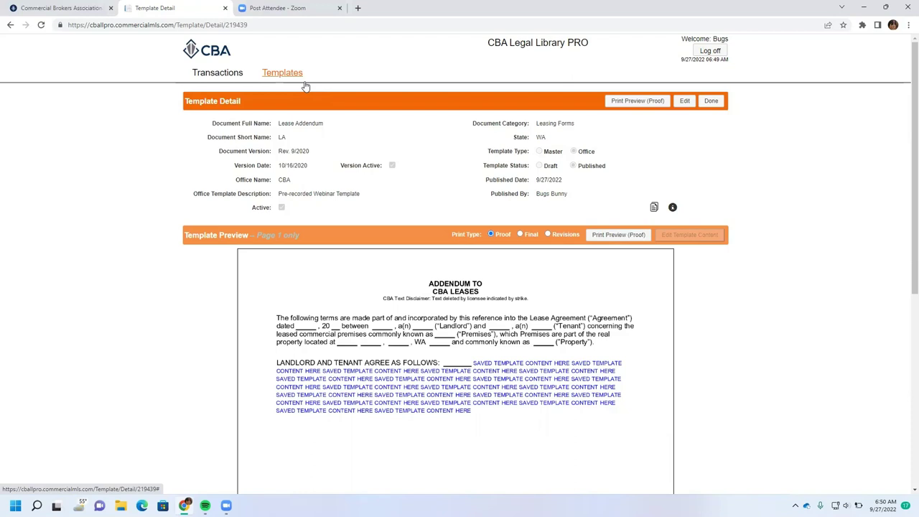
# Go to Templates > Clauses, which lists the published Demo clause, and start a new clause
pyautogui.moveTo(288, 74)
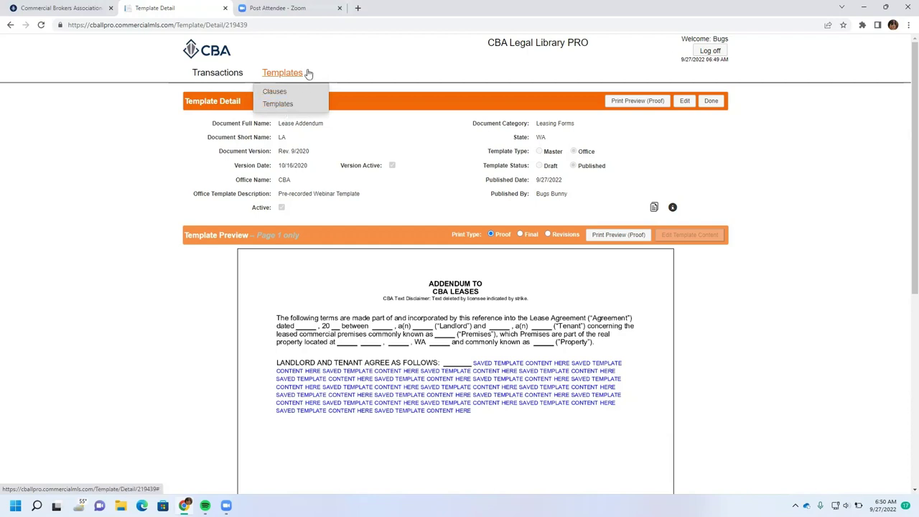
pyautogui.click(286, 94)
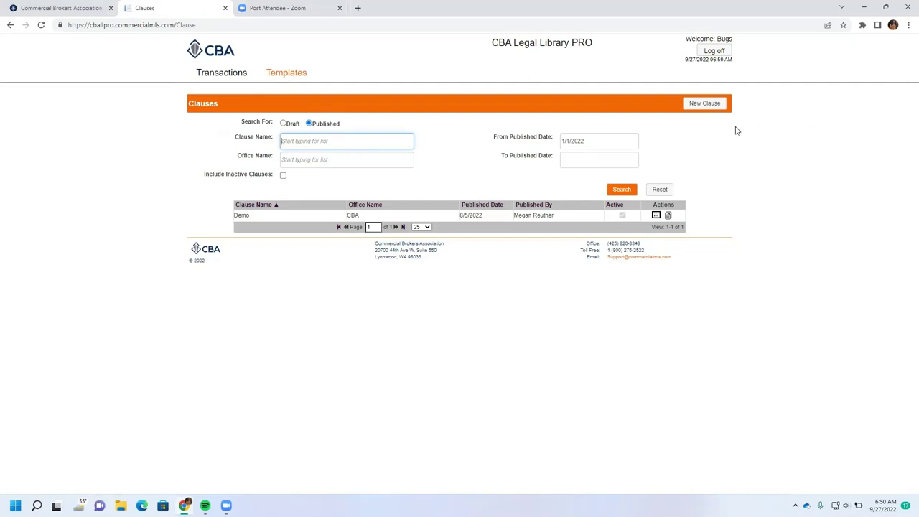
pyautogui.click(704, 110)
# Name the clause 'Pre-recorded Webinar Clause' and begin its body with 'test clause info'
pyautogui.click(303, 122)
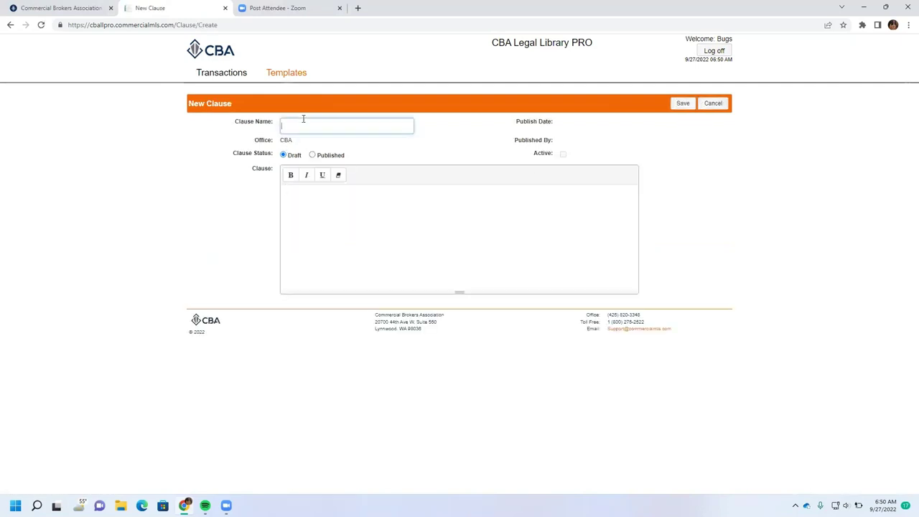
pyautogui.write('Pre-recorded ')
pyautogui.write('Webinar Cl')
pyautogui.write('asu')
pyautogui.click(378, 227)
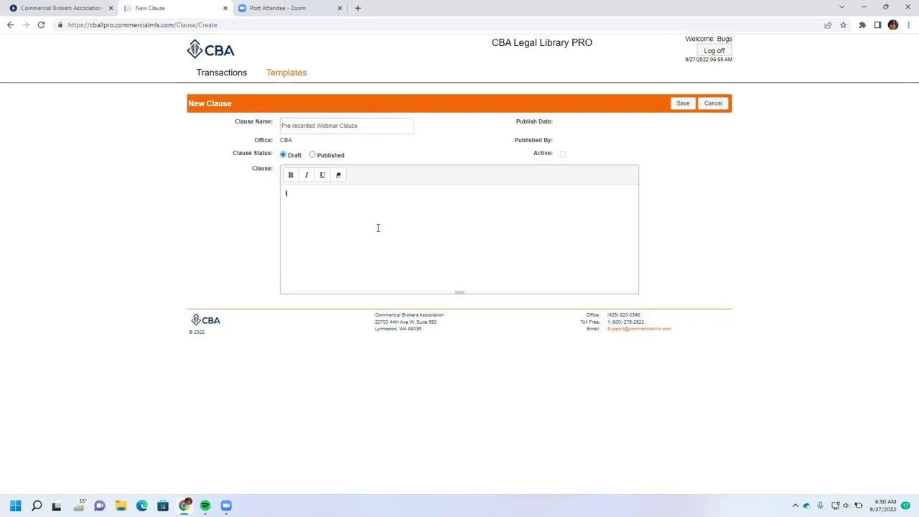
pyautogui.write('test clause')
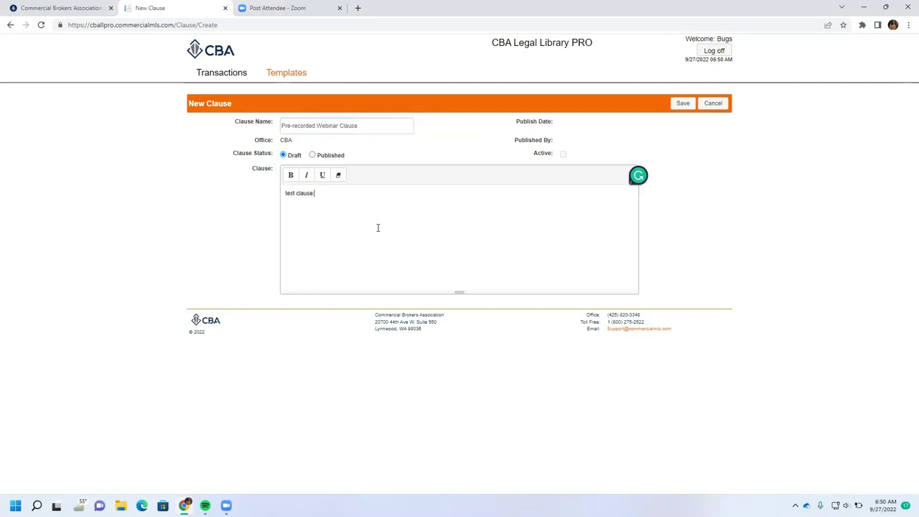
pyautogui.write(' info')
# Paste 'test clause info' repeatedly to fill two paragraphs of clause text
pyautogui.hotkey('ctrl', 'a')
pyautogui.click(378, 228)
pyautogui.hotkey('ctrl', 'v')
pyautogui.hotkey('ctrl', 'v')
pyautogui.hotkey('ctrl', 'v')
pyautogui.hotkey('ctrl', 'v')
pyautogui.hotkey('ctrl', 'v')
pyautogui.hotkey('ctrl', 'v')
pyautogui.hotkey('ctrl', 'v')
pyautogui.hotkey('ctrl', 'v')
pyautogui.hotkey('ctrl', 'v')
pyautogui.hotkey('ctrl', 'v')
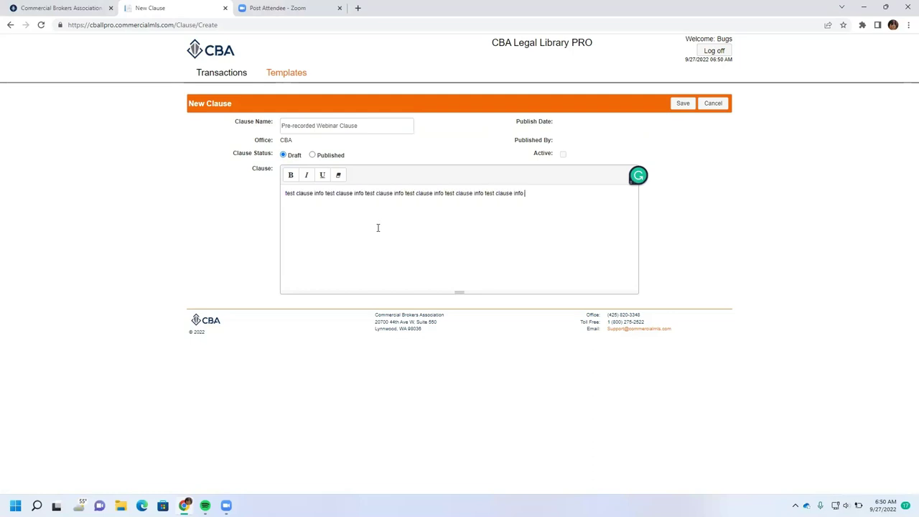
pyautogui.hotkey('ctrl', 'v')
pyautogui.hotkey('ctrl', 'v')
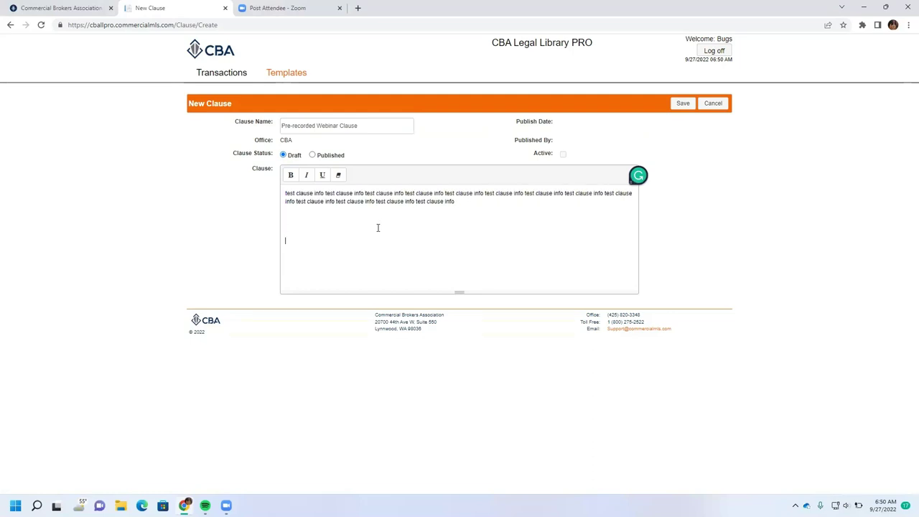
pyautogui.hotkey('ctrl', 'v')
pyautogui.hotkey('ctrl', 'v')
pyautogui.hotkey('ctrl', 'v')
pyautogui.hotkey('ctrl', 'v')
pyautogui.hotkey('ctrl', 'v')
pyautogui.hotkey('ctrl', 'v')
pyautogui.hotkey('ctrl', 'v')
pyautogui.hotkey('ctrl', 'v')
pyautogui.hotkey('ctrl', 'v')
pyautogui.hotkey('ctrl', 'v')
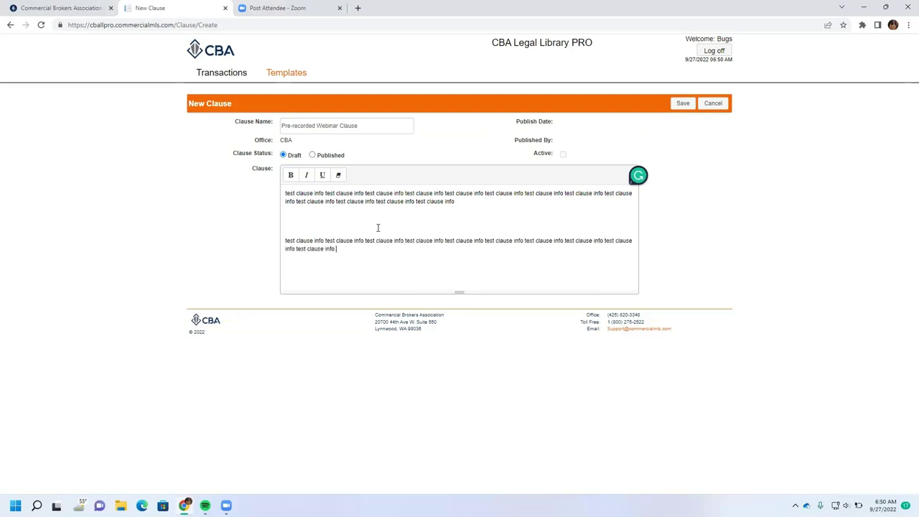
pyautogui.hotkey('ctrl', 'v')
pyautogui.hotkey('ctrl', 'v')
pyautogui.hotkey('ctrl', 'v')
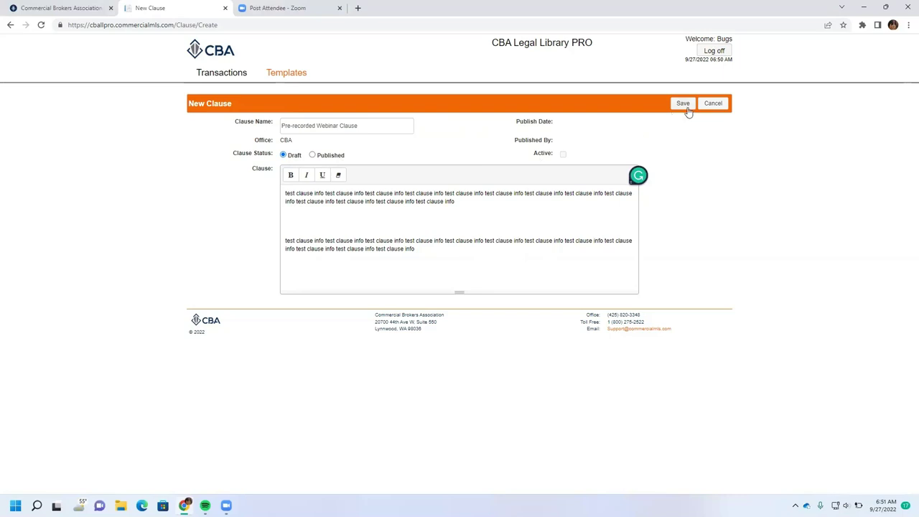
# Set the clause status to Published, save and confirm publishing, then return to the Clauses list
pyautogui.click(316, 156)
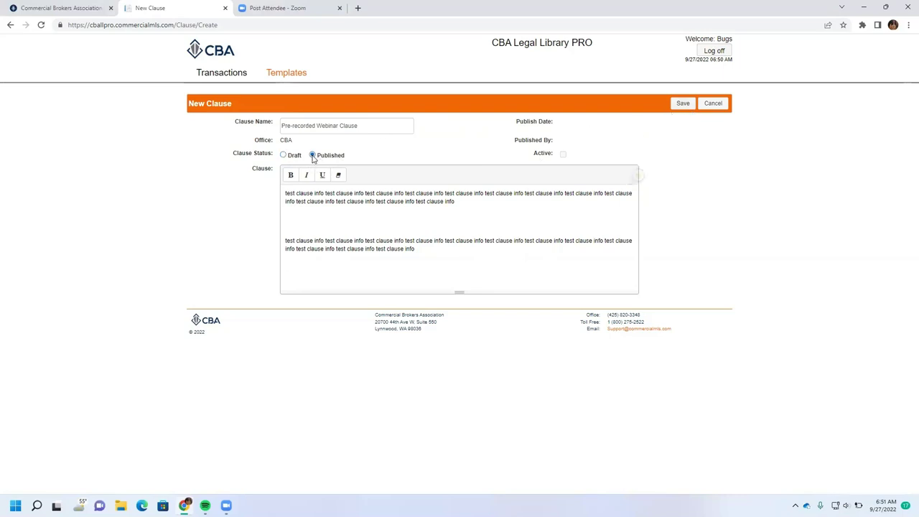
pyautogui.click(682, 104)
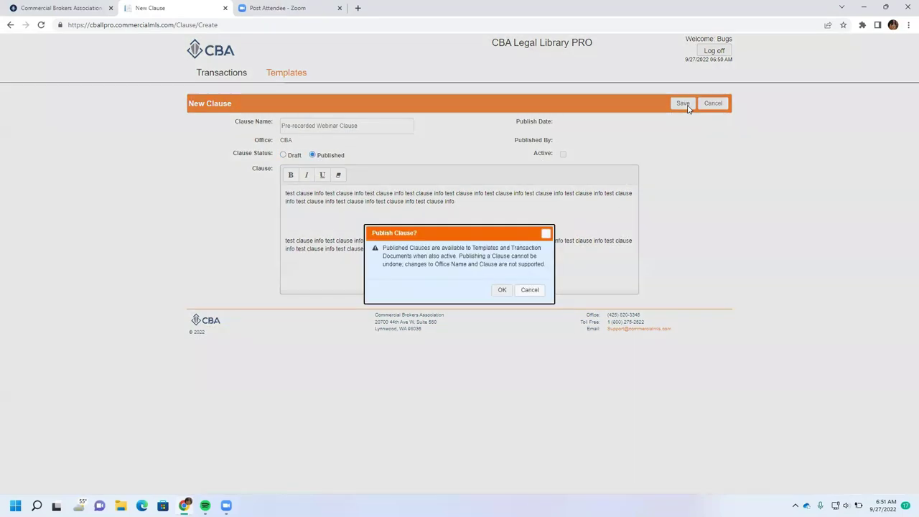
pyautogui.click(502, 293)
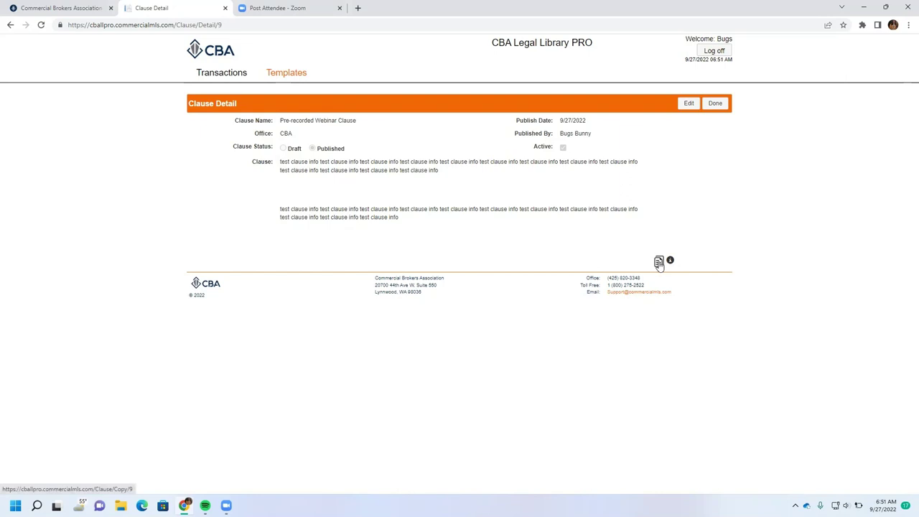
pyautogui.click(724, 106)
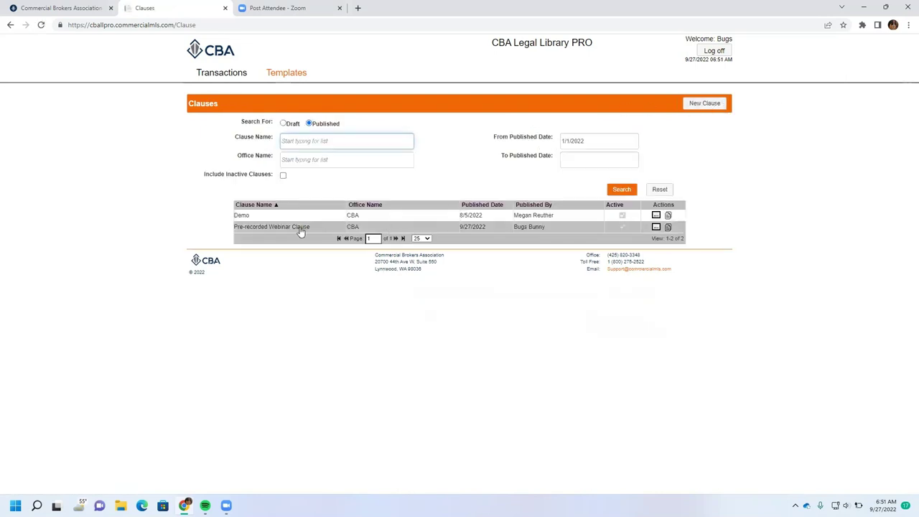
# Open the newest transaction at 101 Test Address from the transactions list
pyautogui.click(218, 75)
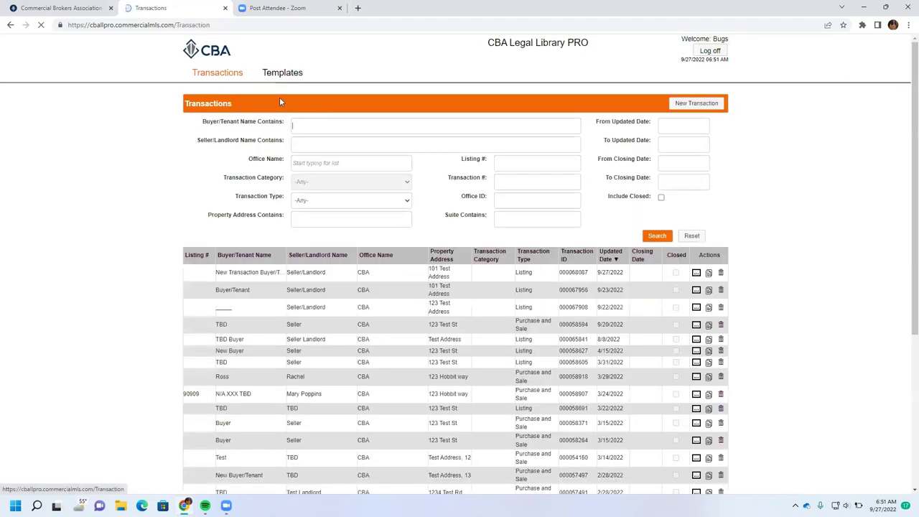
pyautogui.click(244, 272)
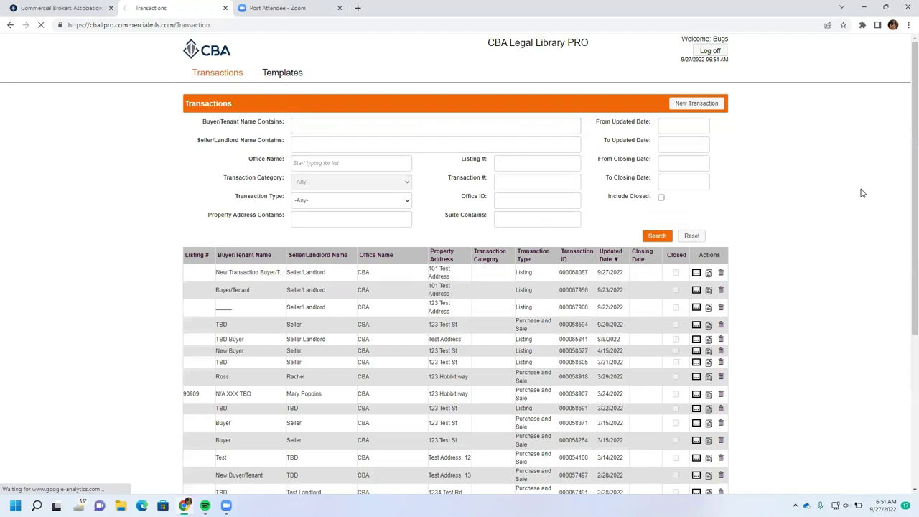
pyautogui.scroll(-1, 837, 191)
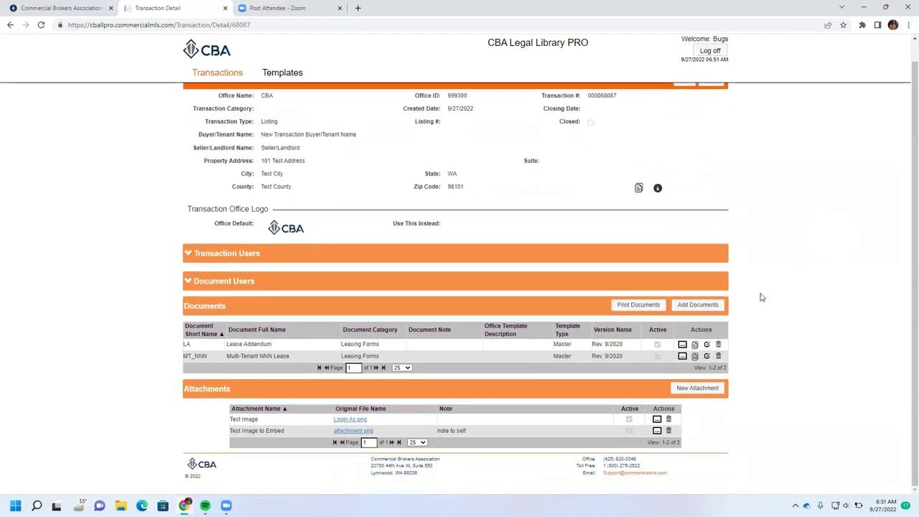
# Add the office Lease Addendum 'Pre-recorded Webinar Template' to the transaction's documents
pyautogui.click(700, 306)
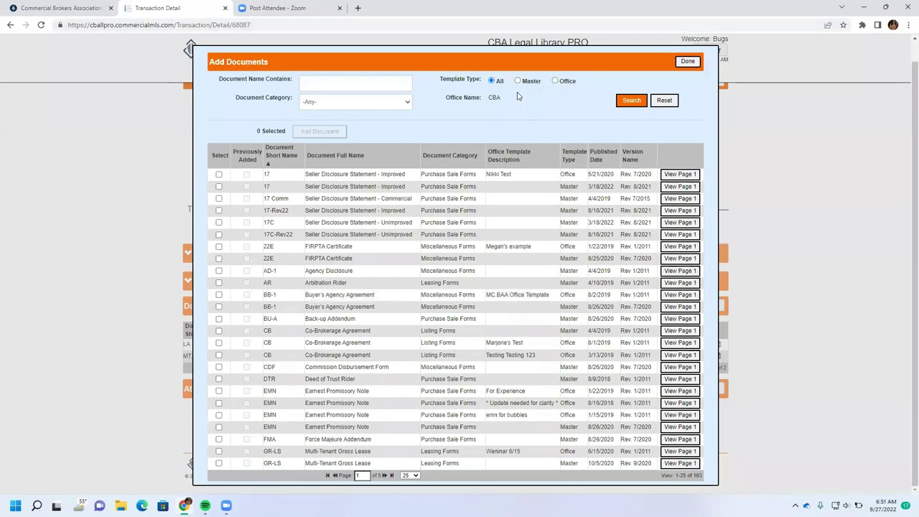
pyautogui.click(554, 81)
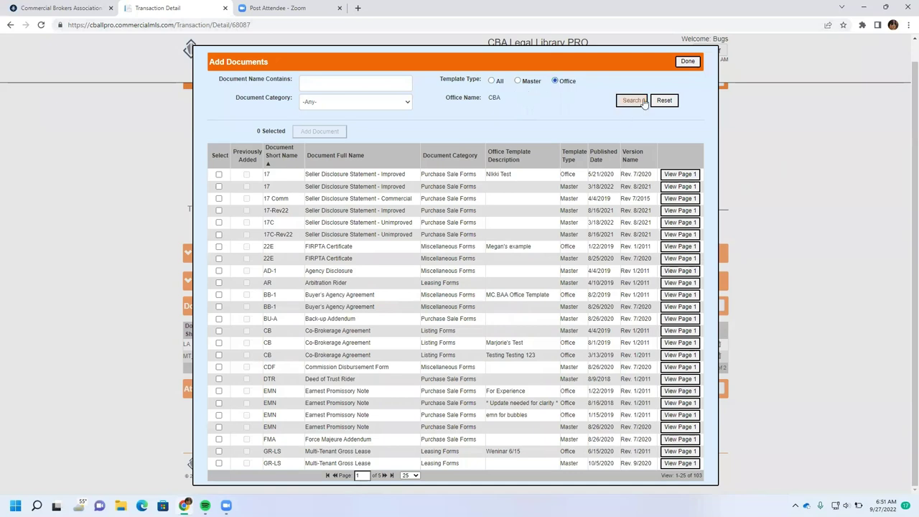
pyautogui.click(631, 100)
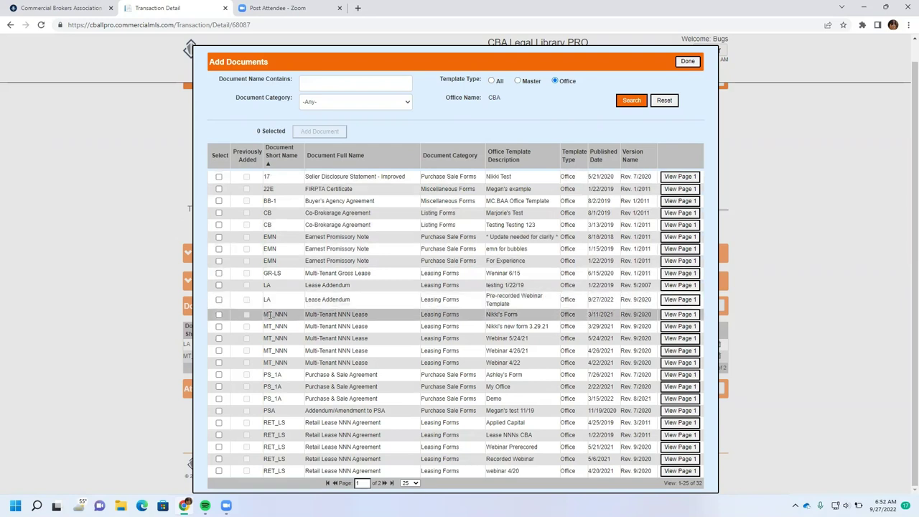
pyautogui.click(218, 300)
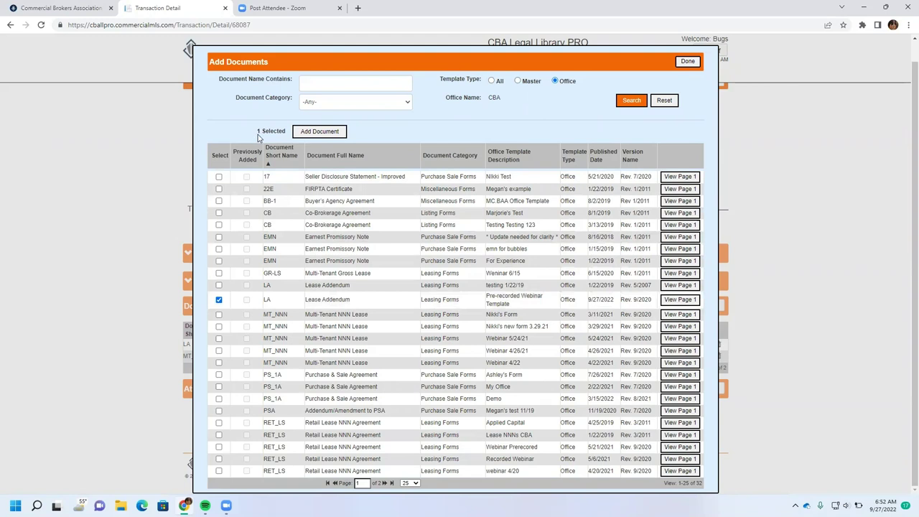
pyautogui.click(319, 131)
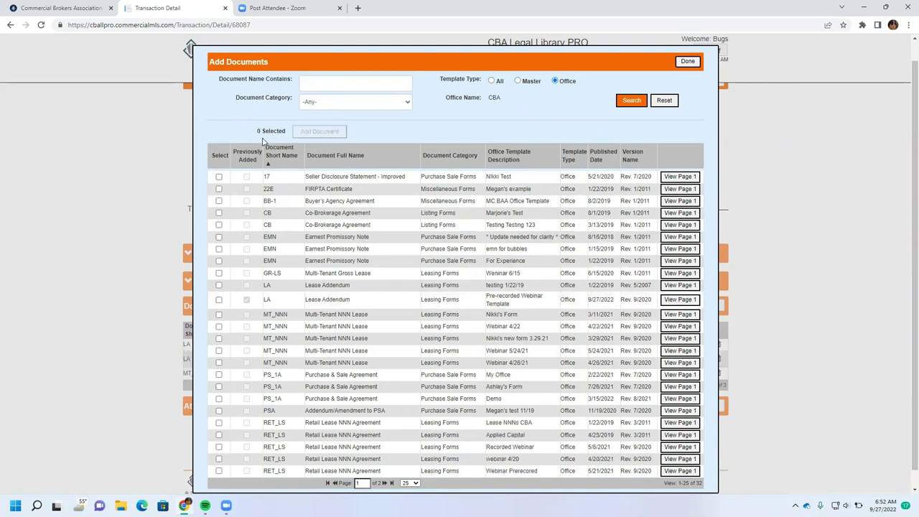
pyautogui.click(689, 62)
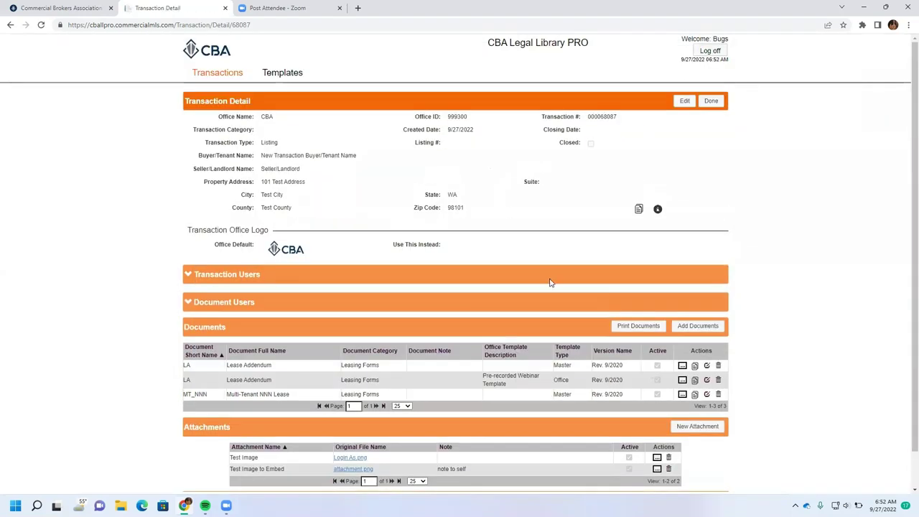
# Open the Lease Addendum in Modify Document and list the components to add below the template text
pyautogui.click(265, 383)
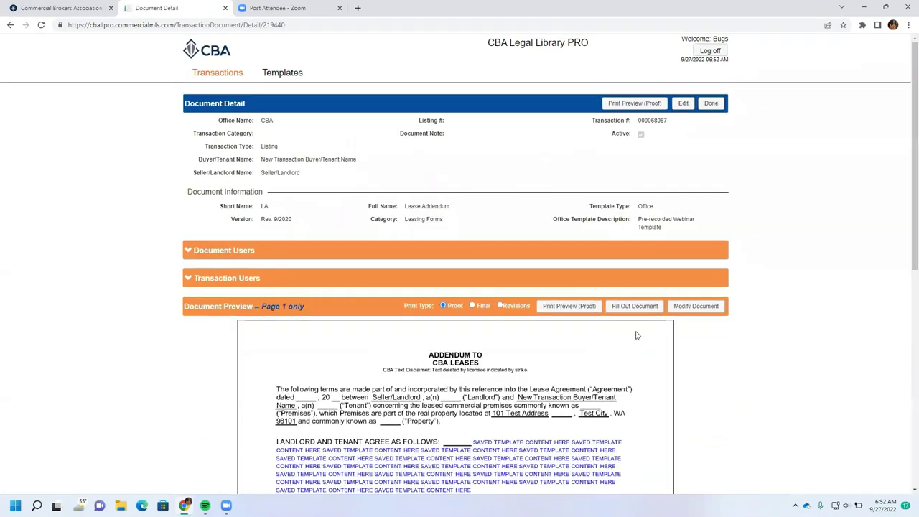
pyautogui.scroll(-5, 638, 334)
pyautogui.scroll(2, 634, 175)
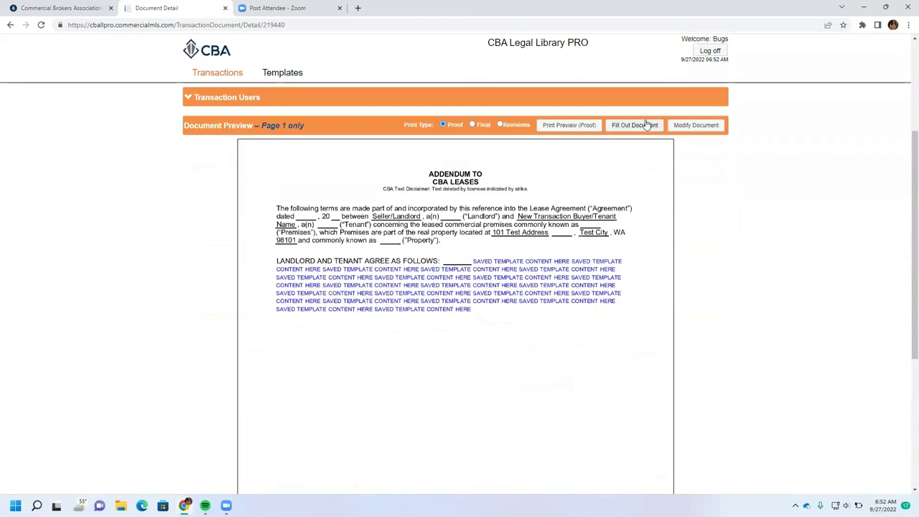
pyautogui.click(643, 123)
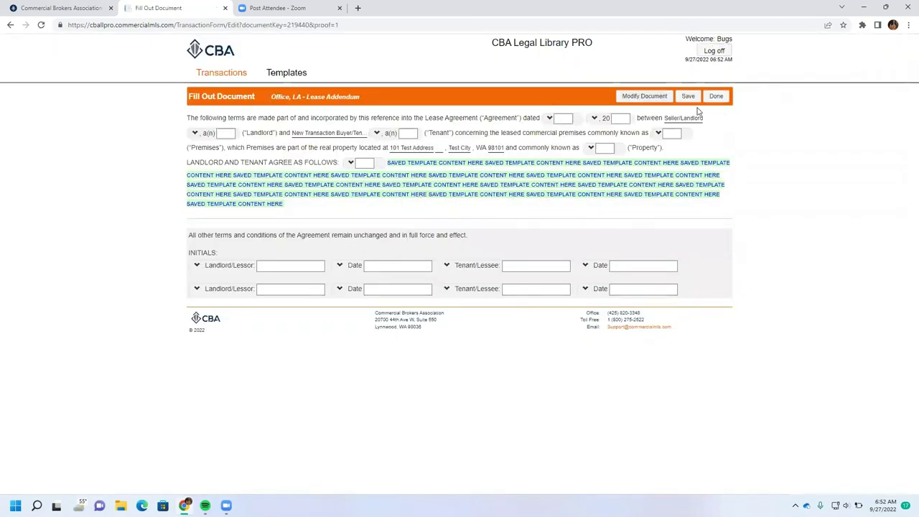
pyautogui.click(631, 96)
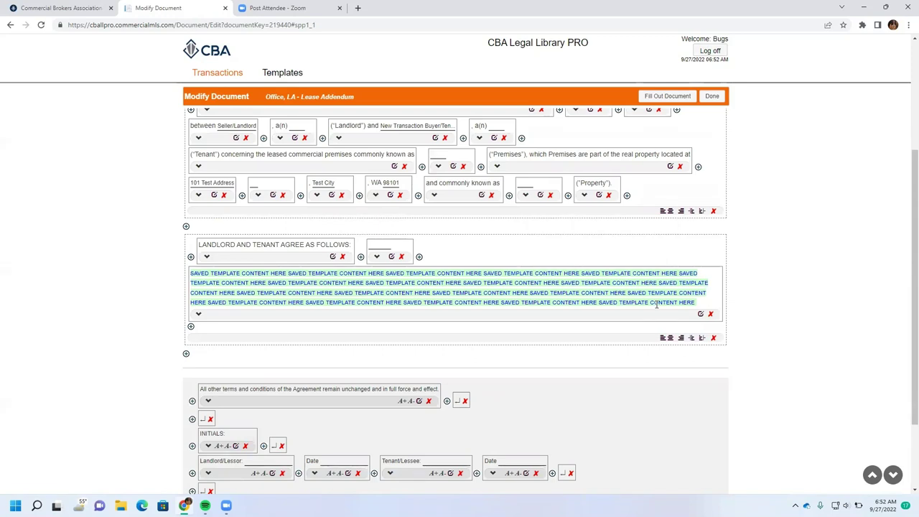
pyautogui.scroll(-1, 328, 383)
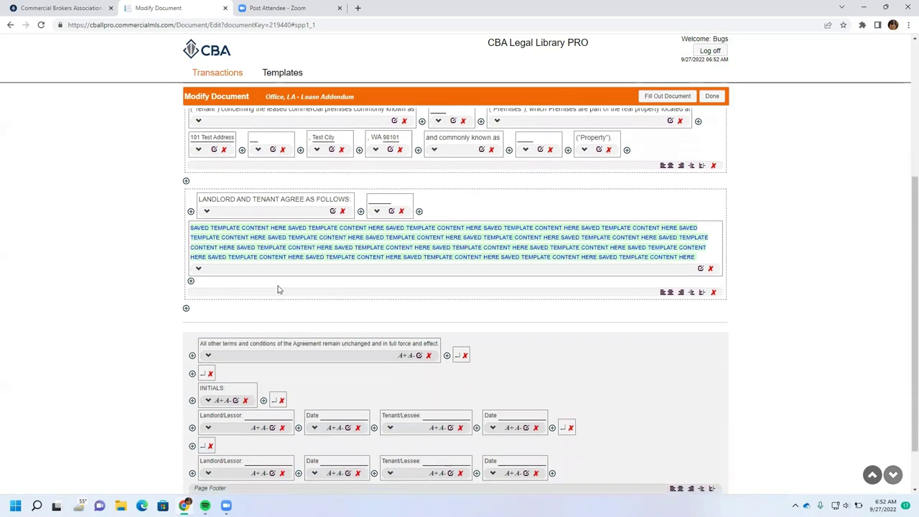
pyautogui.click(191, 281)
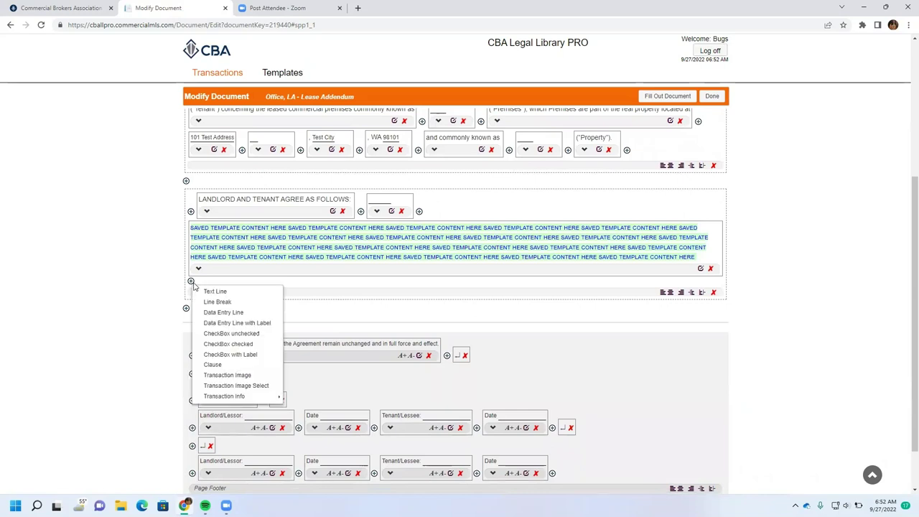
# Insert the Pre-recorded Webinar Clause as a Clause component, then return to Document Detail
pyautogui.click(222, 366)
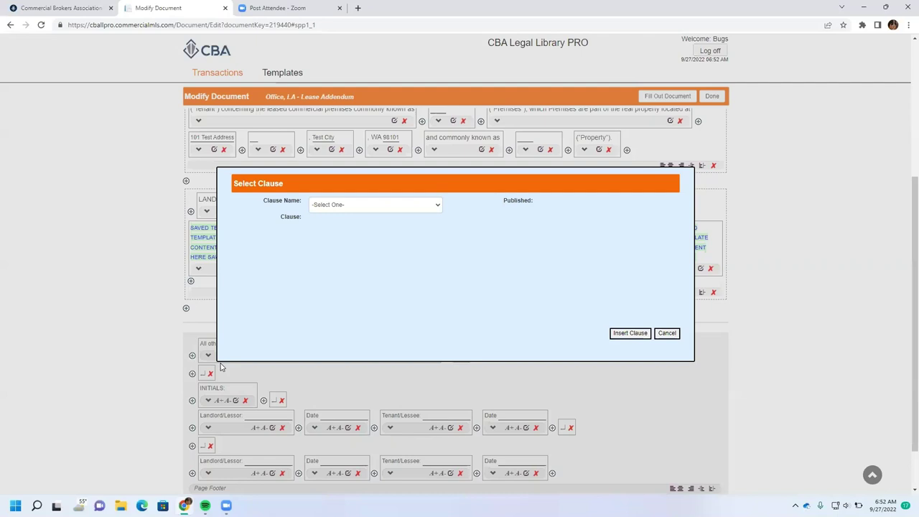
pyautogui.click(410, 206)
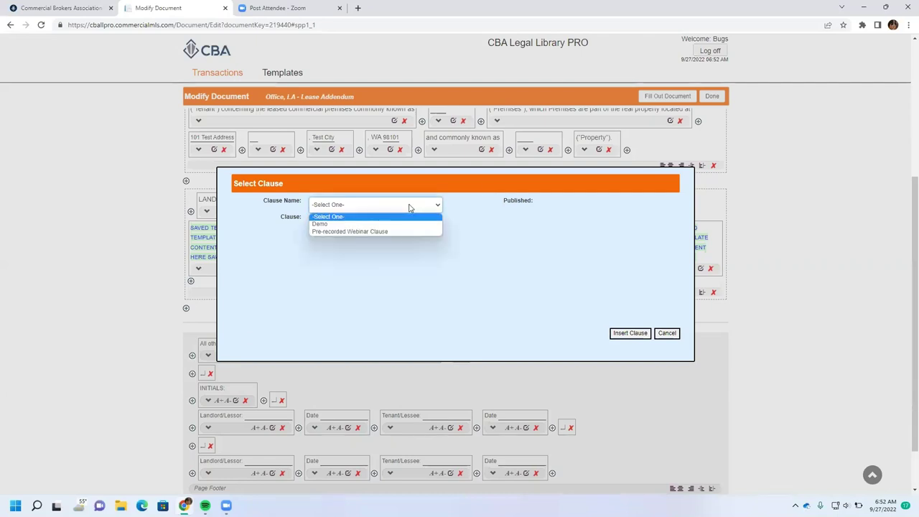
pyautogui.click(408, 231)
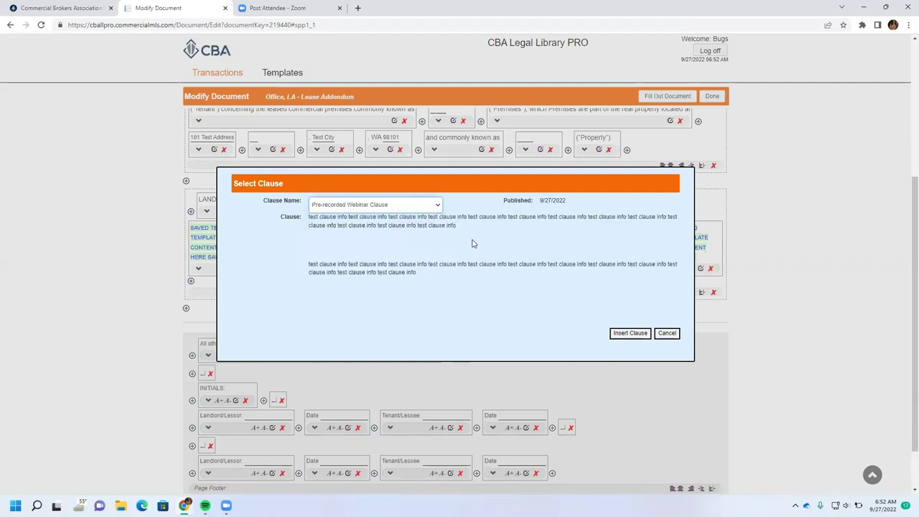
pyautogui.click(384, 208)
pyautogui.click(476, 209)
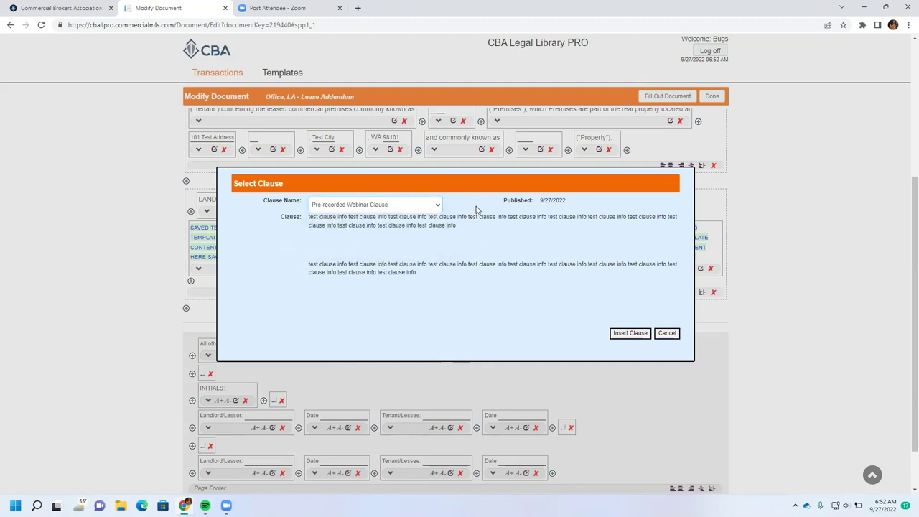
pyautogui.click(629, 333)
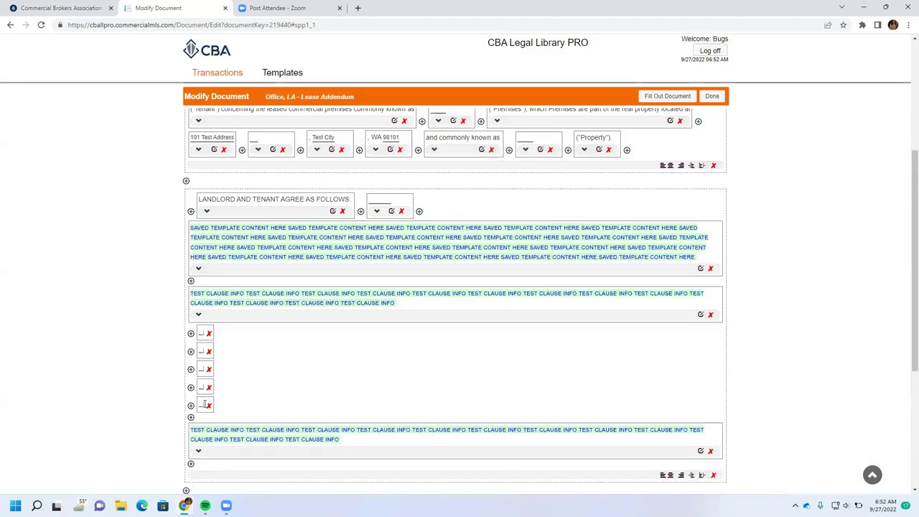
pyautogui.click(710, 96)
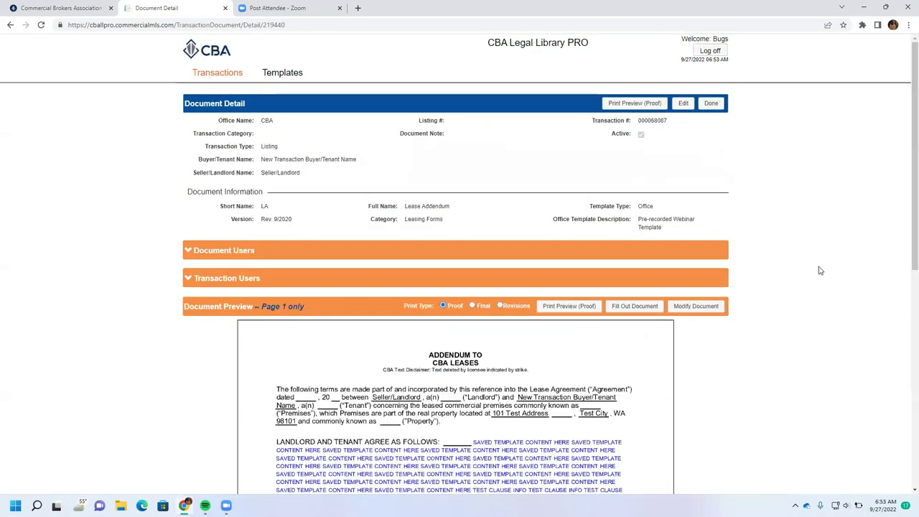
# Reopen the Lease Addendum for modification and add a Line Break after the template text
pyautogui.scroll(-2, 820, 270)
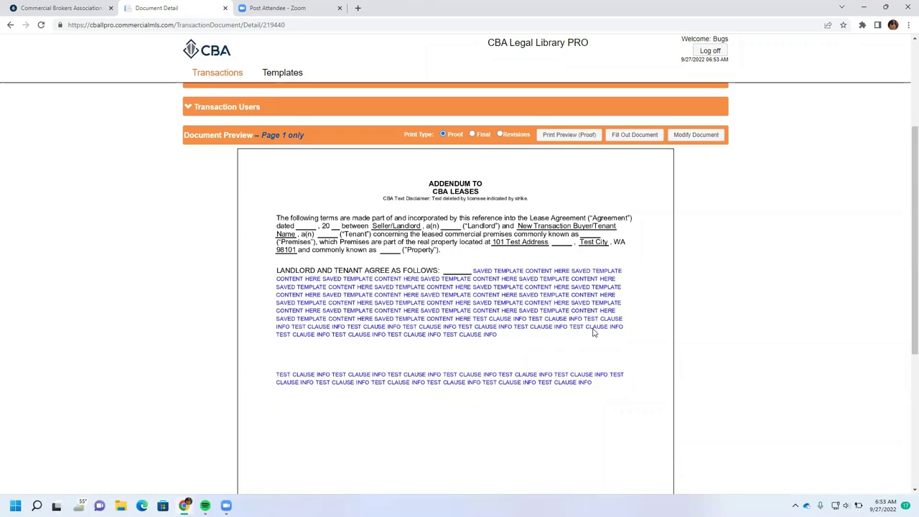
pyautogui.click(696, 135)
pyautogui.scroll(-3, 654, 176)
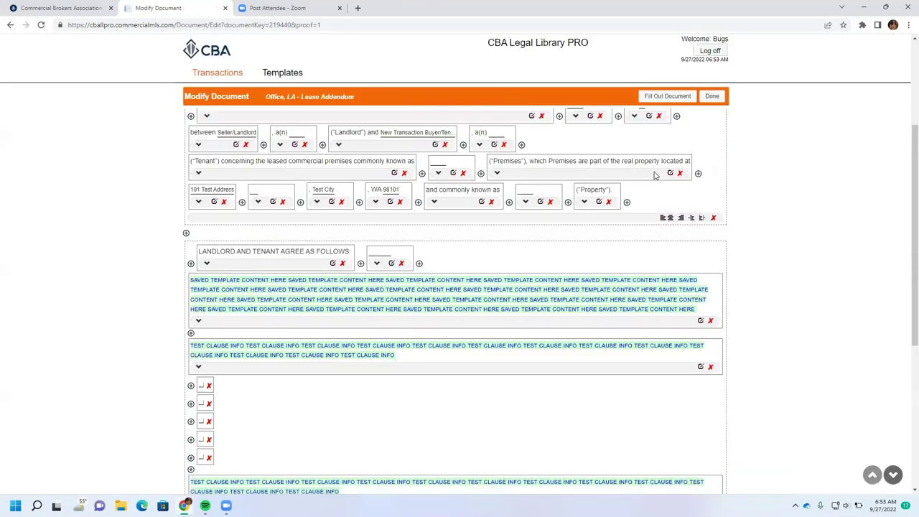
pyautogui.scroll(-1, 212, 291)
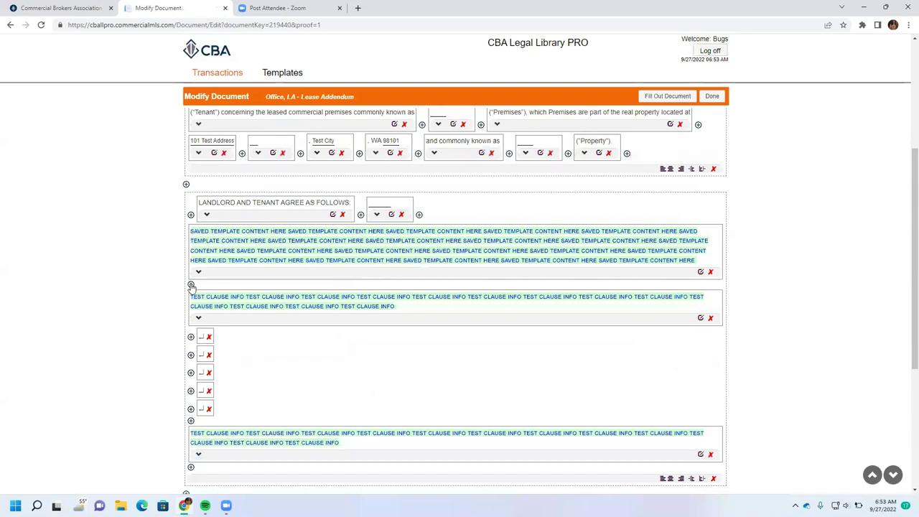
pyautogui.click(191, 285)
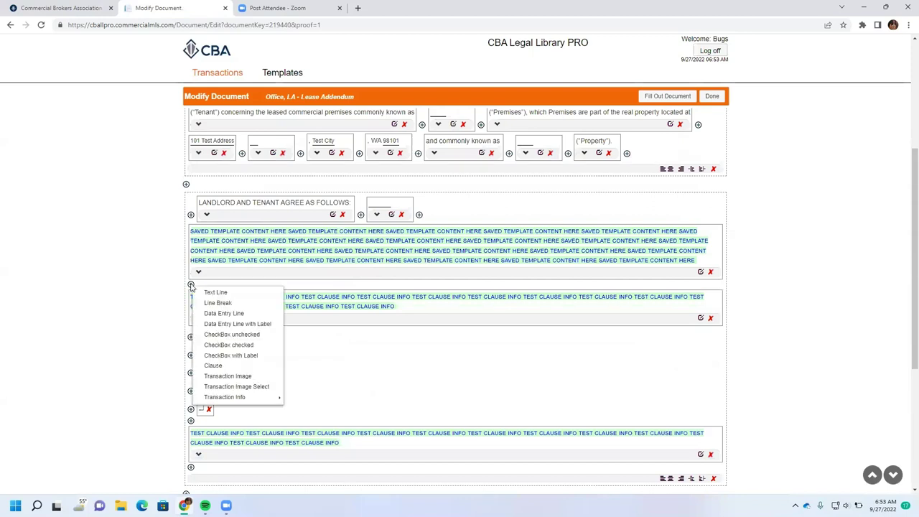
pyautogui.click(216, 303)
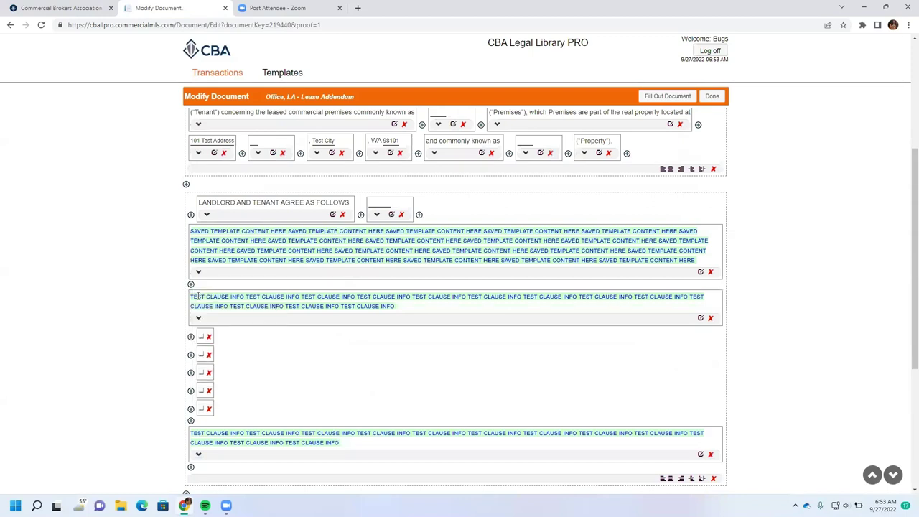